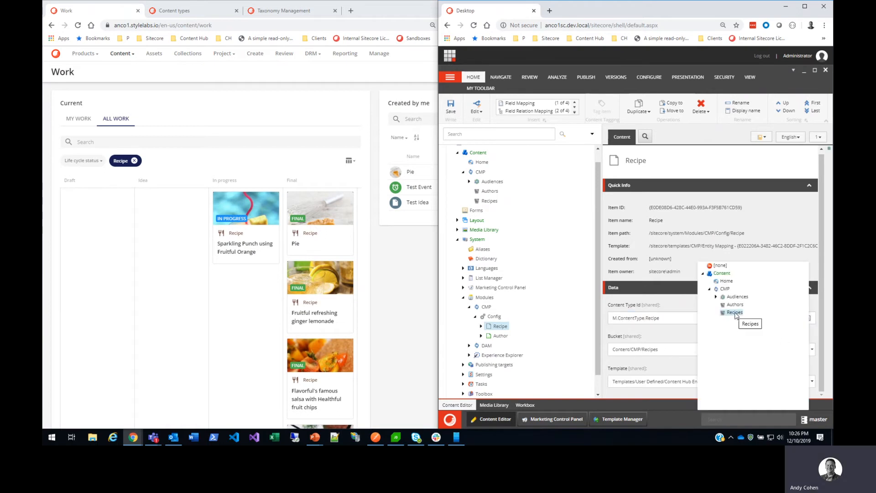
Close the Recipe mapping's open bucket choices and look for the User Defined templates in the content tree
left_click(660, 371)
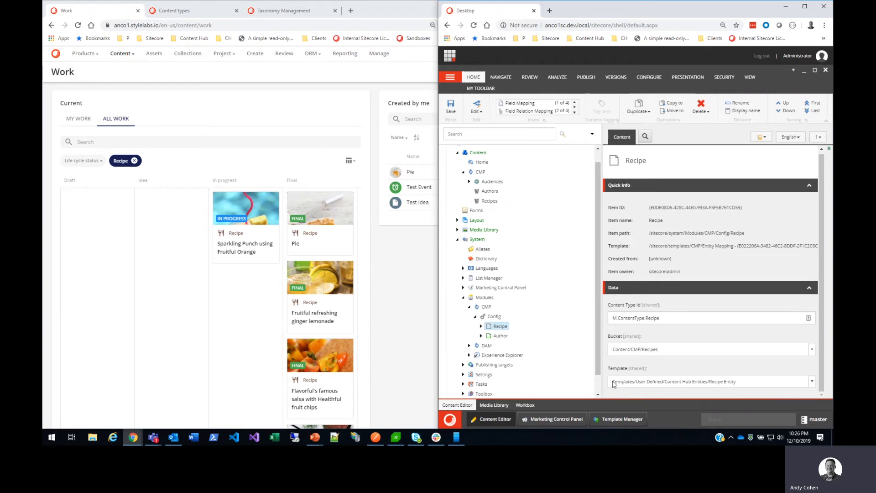
scroll(539, 300, "down", 2)
left_click(458, 394)
scroll(461, 395, "down", 3)
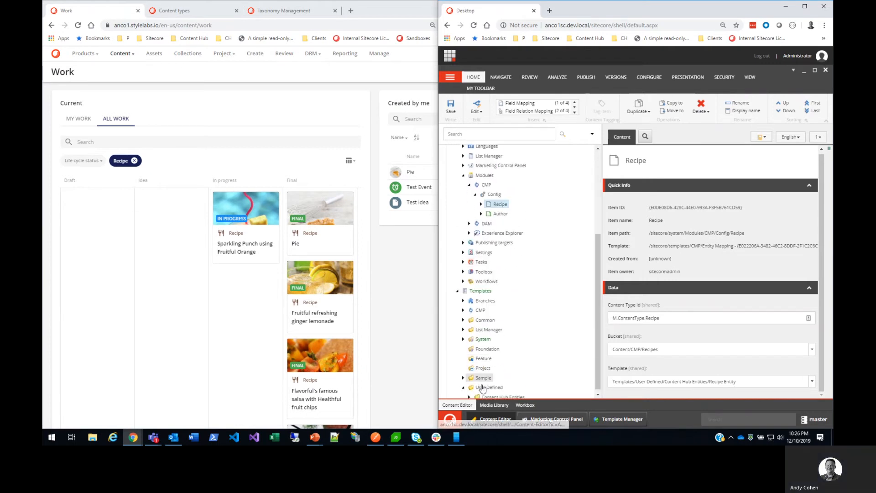
scroll(526, 387, "up", 4)
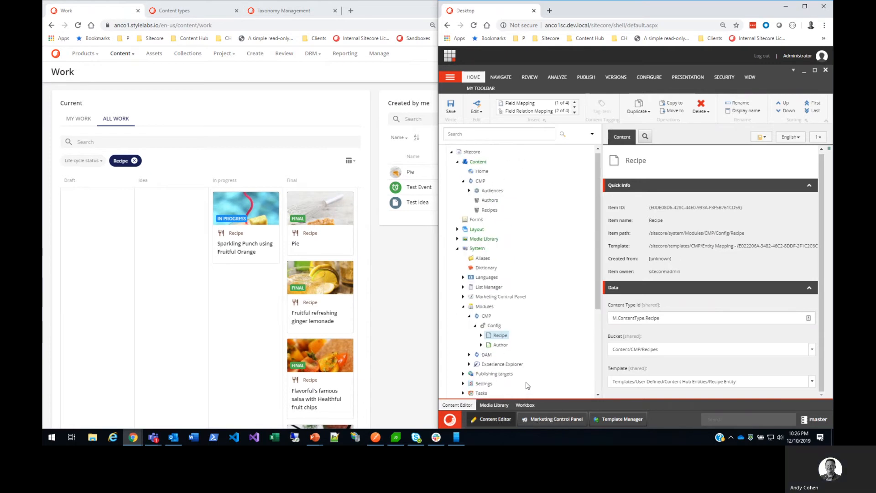
Open the Recipe Entity template in the Template Manager and maximize the window
left_click(623, 419)
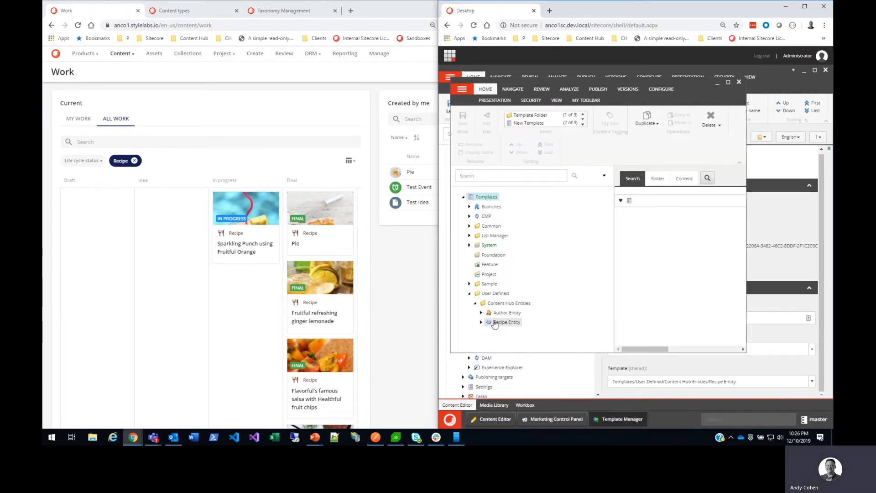
left_click(495, 322)
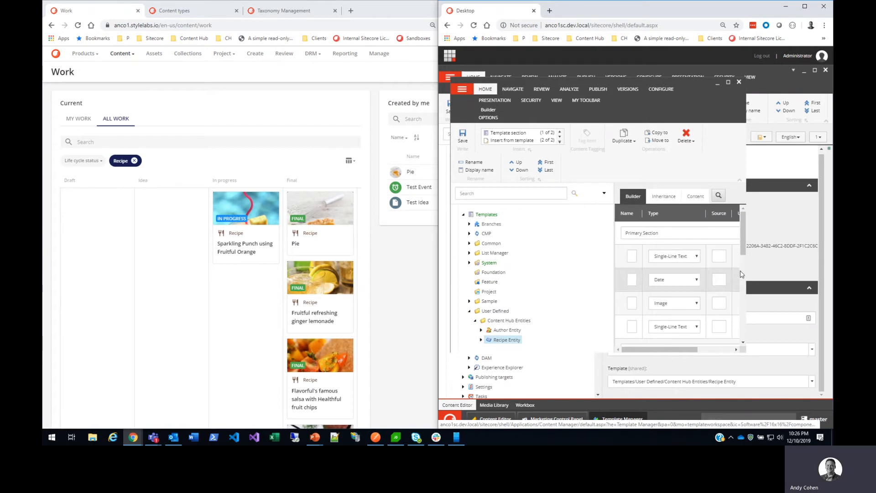
left_click(729, 83)
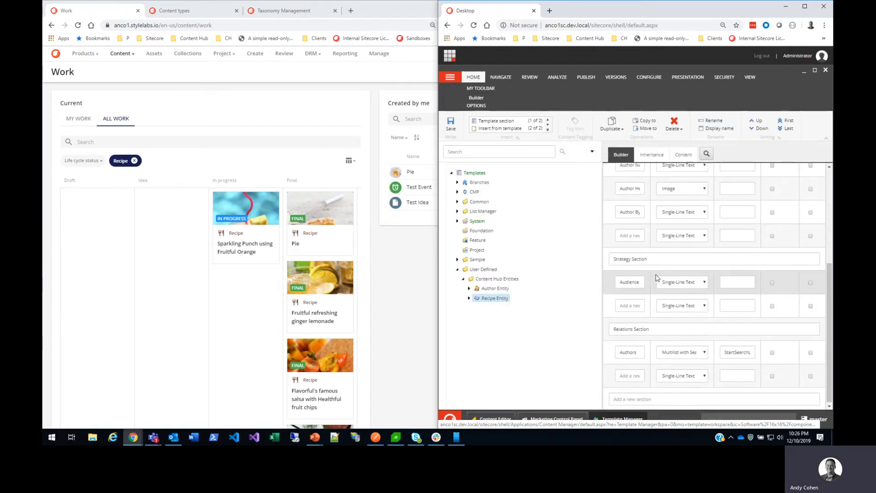
Examine the title, publication and recipe image fields in the Recipe Entity template's Primary Section
left_click_drag(663, 190, 599, 192)
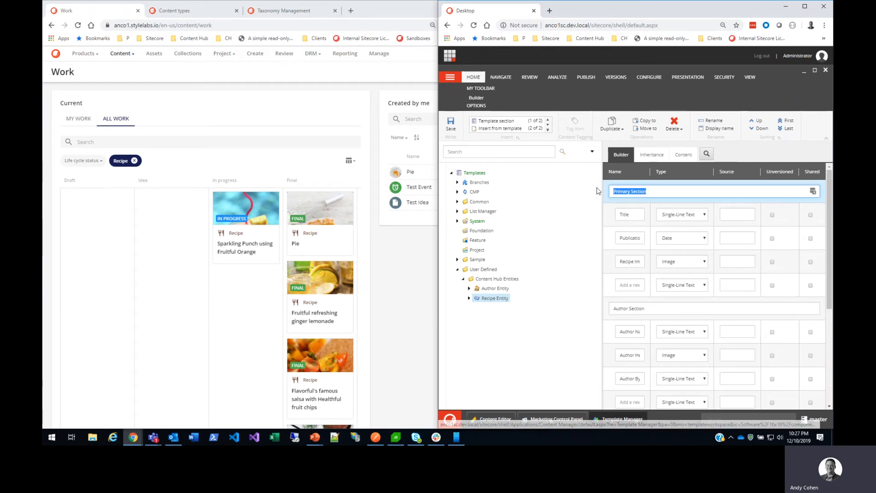
left_click(637, 215)
left_click(639, 237)
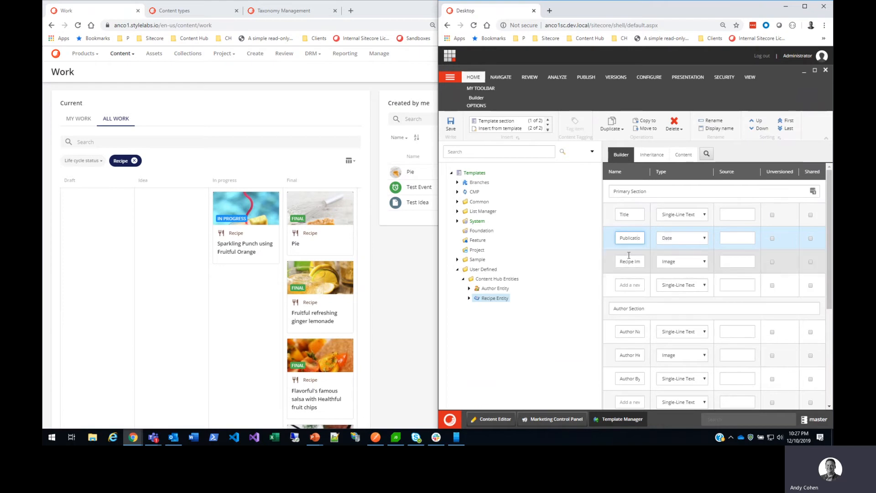
left_click_drag(619, 262, 665, 265)
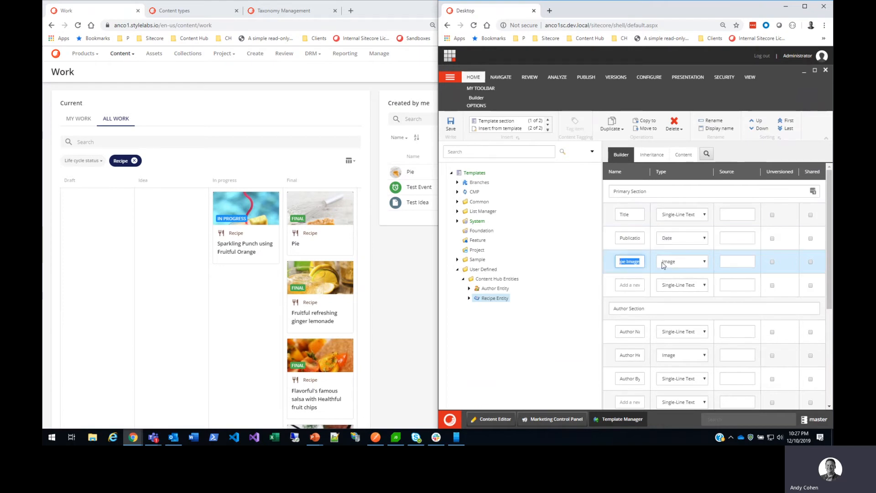
left_click(629, 264)
scroll(680, 256, "down", 2)
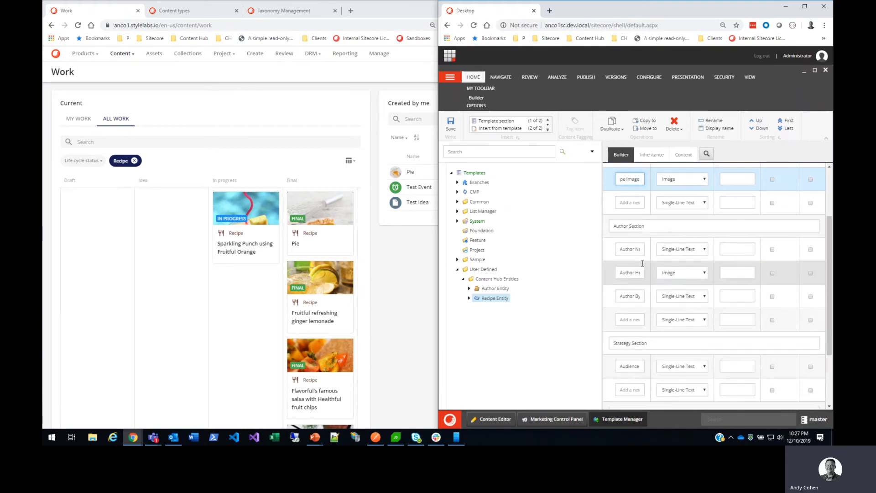
Review the Author Section of the Recipe Entity template and compare it with the Primary Section
left_click(651, 225)
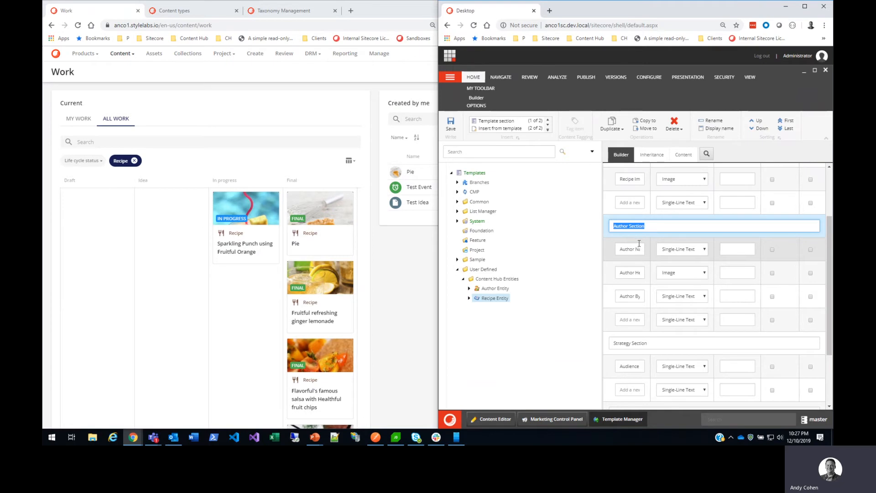
scroll(658, 248, "up", 2)
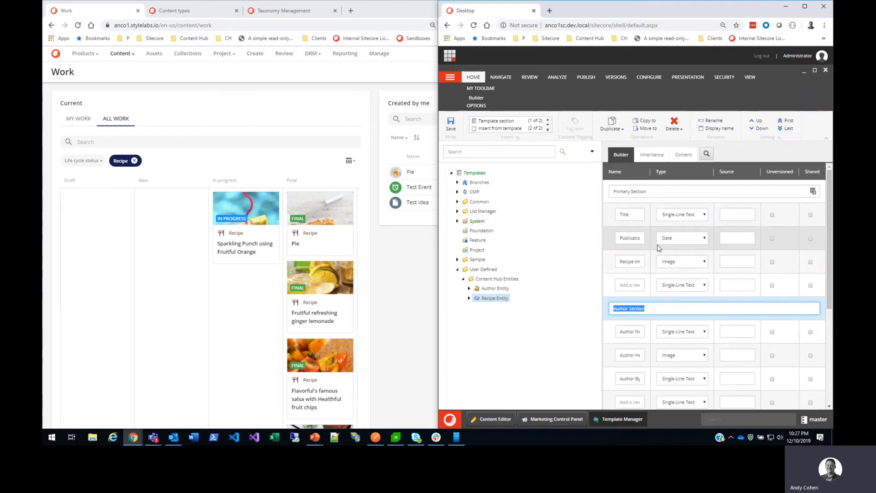
scroll(660, 256, "down", 2)
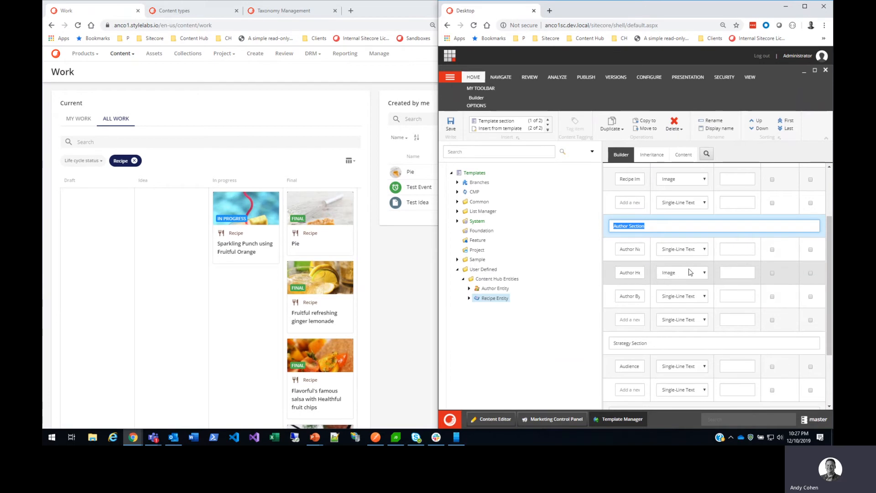
Examine the Audience field in the template's Strategy Section and locate the Relations Section
scroll(690, 272, "down", 2)
left_click(655, 263)
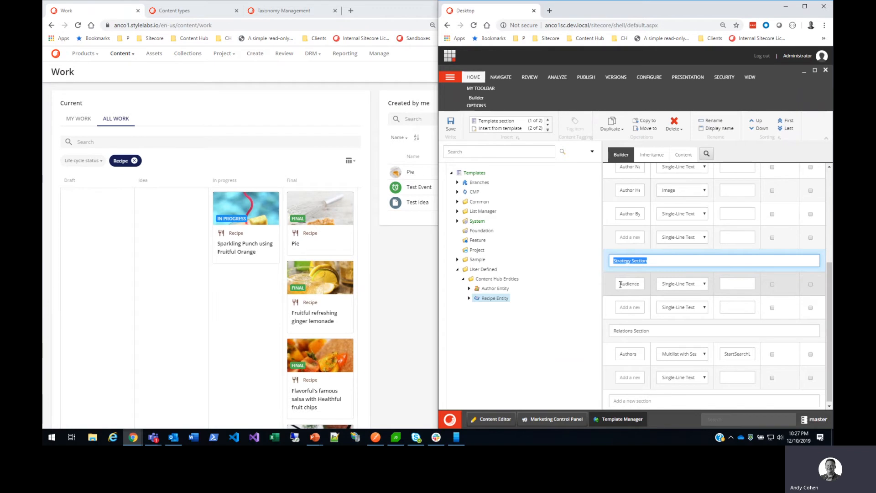
left_click(620, 285)
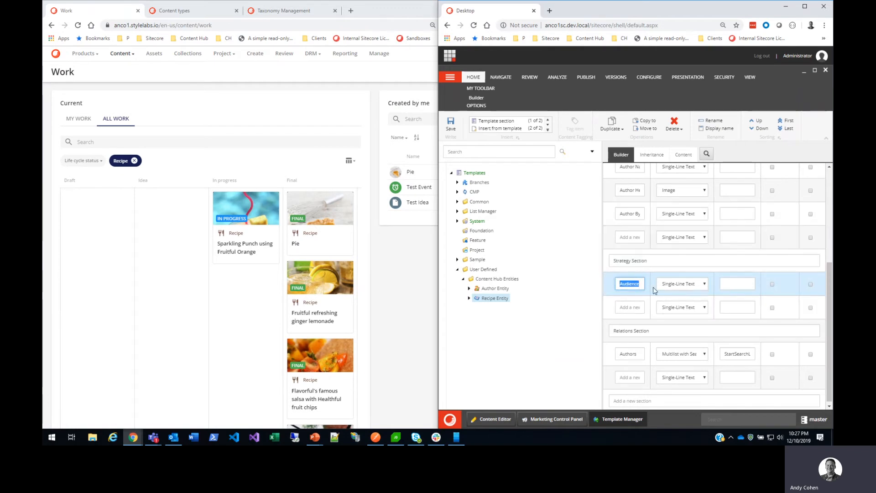
scroll(646, 293, "up", 3)
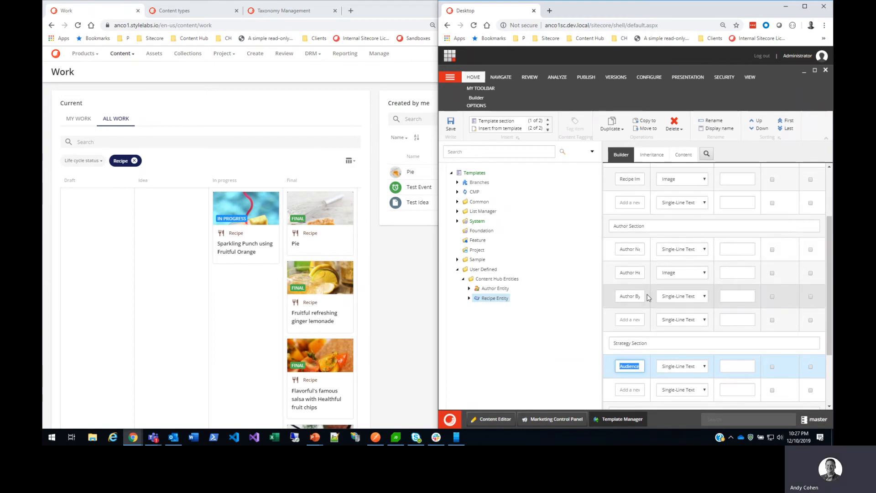
scroll(648, 298, "down", 2)
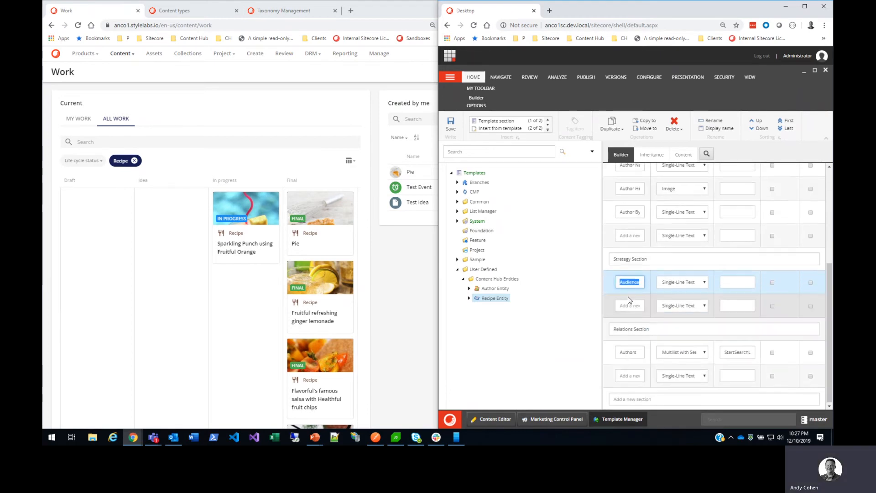
left_click(664, 337)
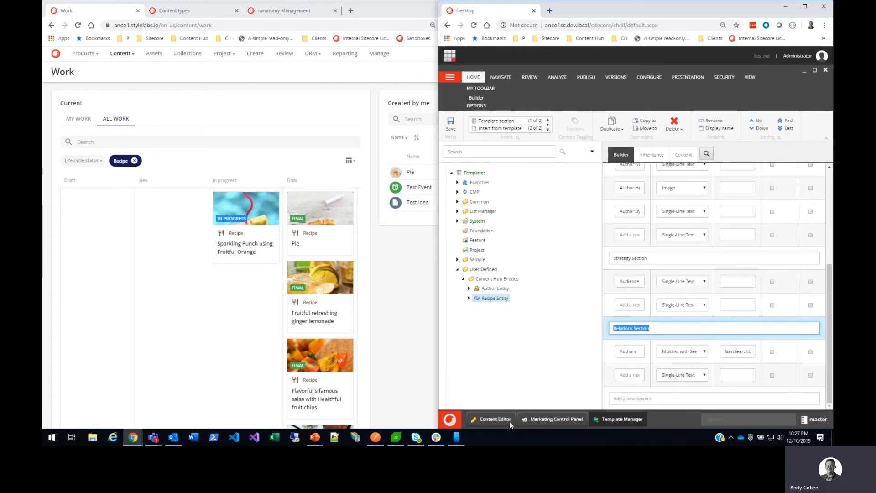
In the Marketing Control Panel, open the Health focus profile card of the CMP profile
left_click(498, 418)
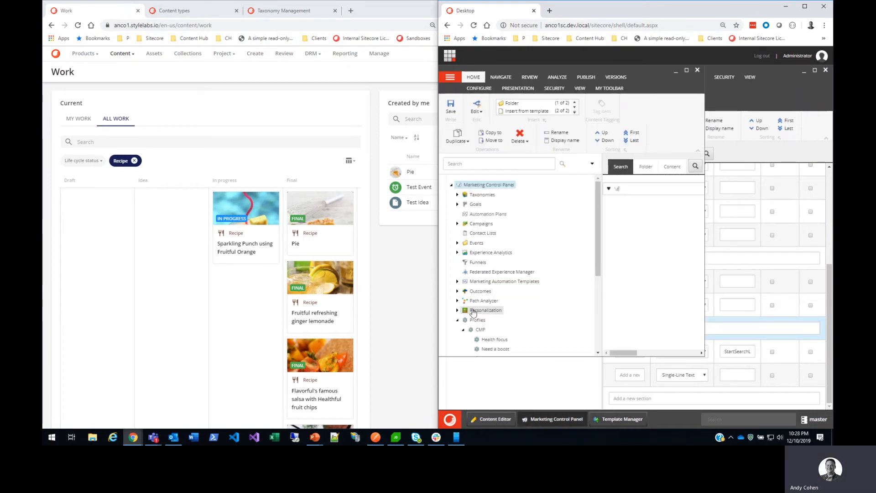
scroll(475, 311, "down", 3)
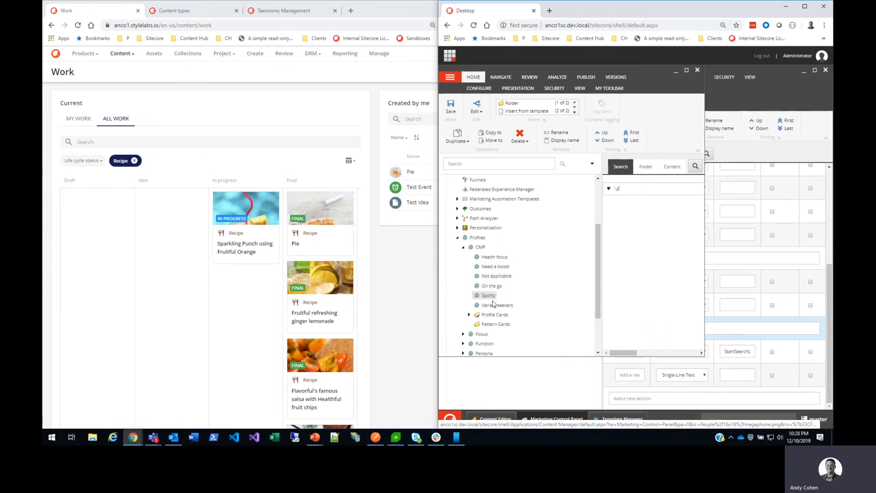
left_click(488, 314)
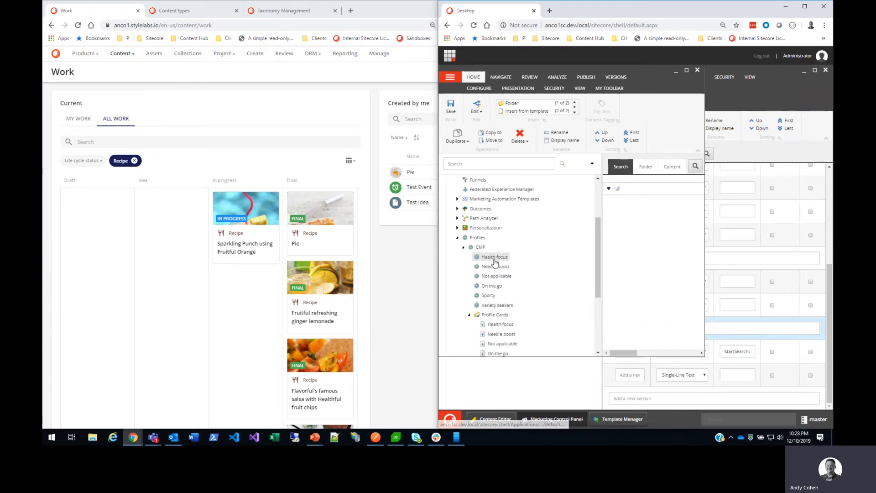
scroll(493, 283, "down", 2)
left_click(494, 246)
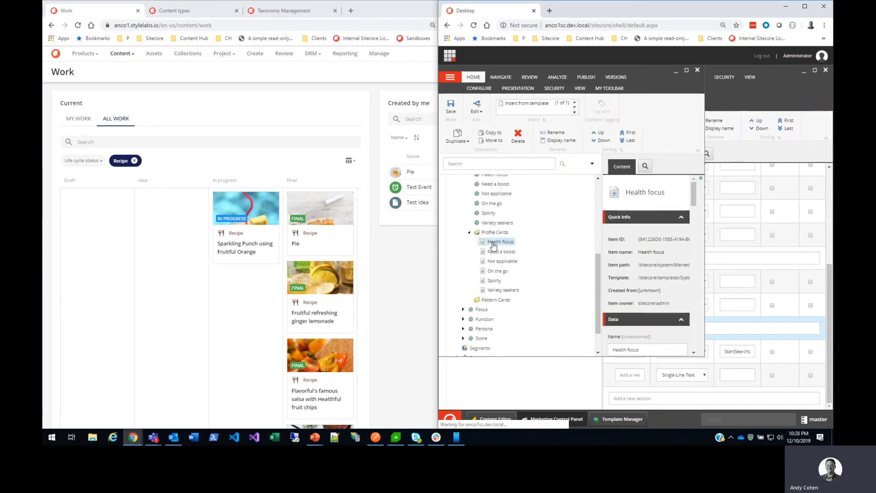
Widen the window and examine the Profile Card Value of the Health focus, Need a boost and Not applicable cards
scroll(676, 320, "down", 1)
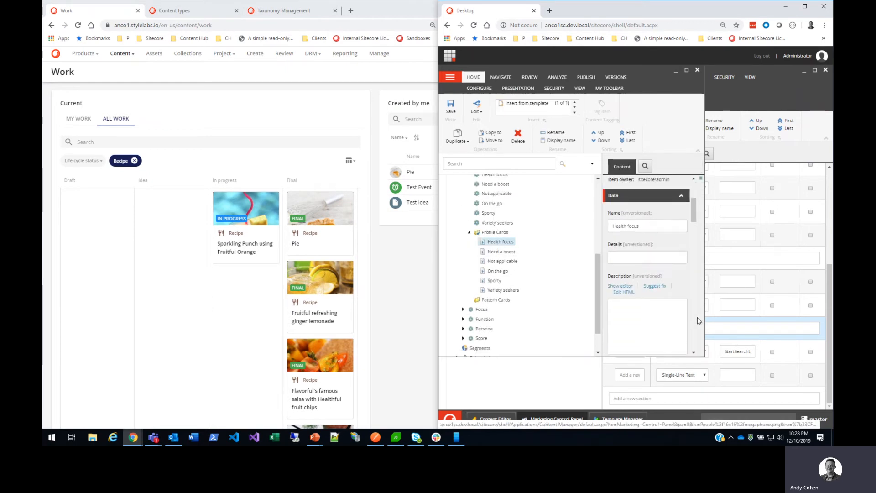
left_click_drag(705, 323, 791, 326)
scroll(692, 263, "down", 3)
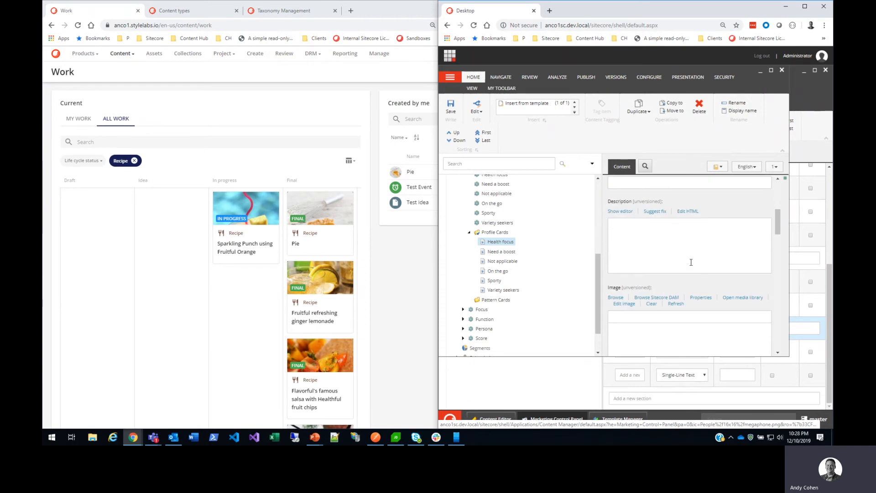
scroll(692, 266, "down", 3)
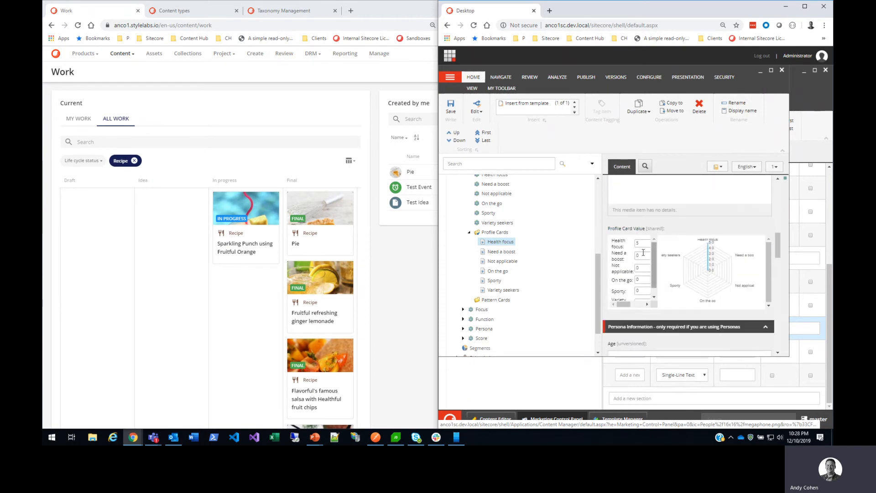
double_click(648, 244)
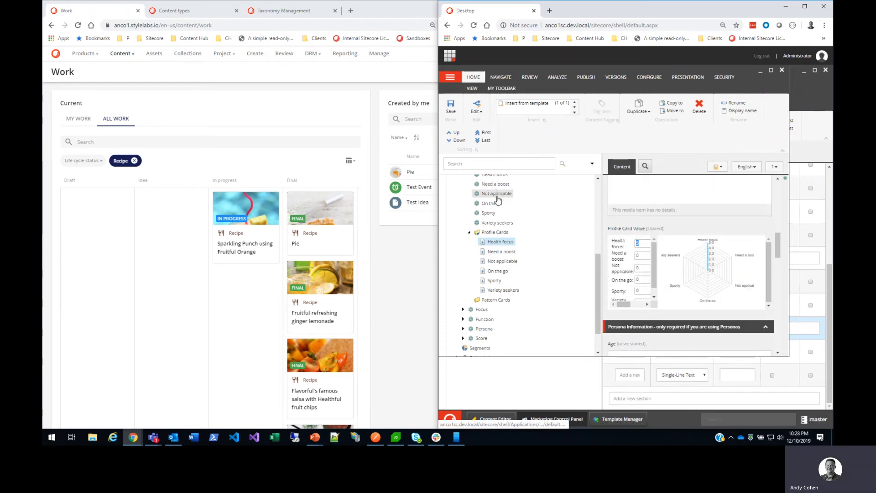
scroll(497, 231, "up", 1)
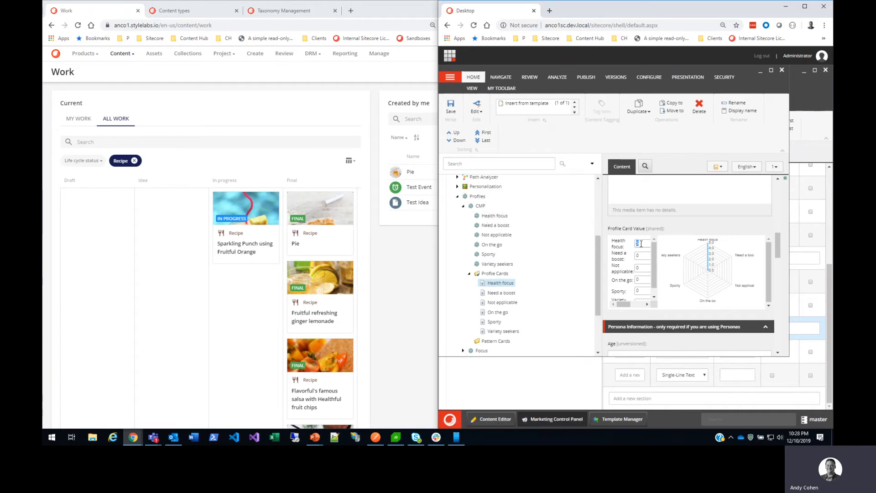
left_click(502, 292)
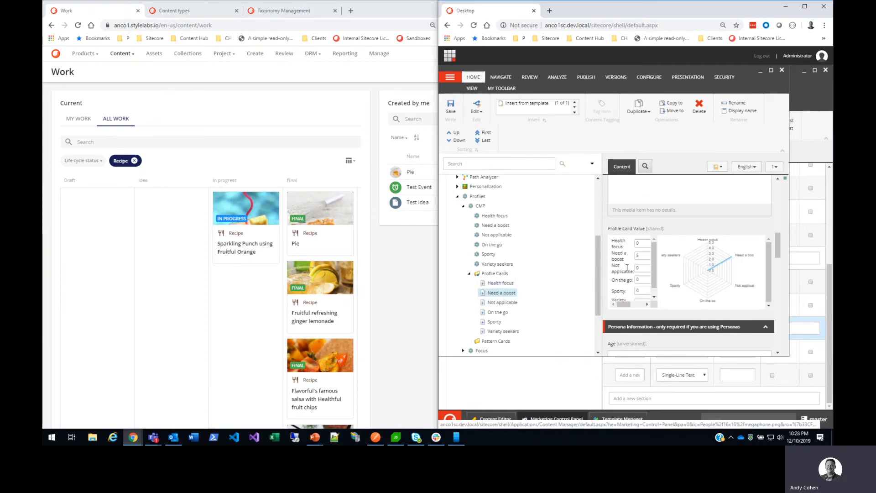
left_click(502, 302)
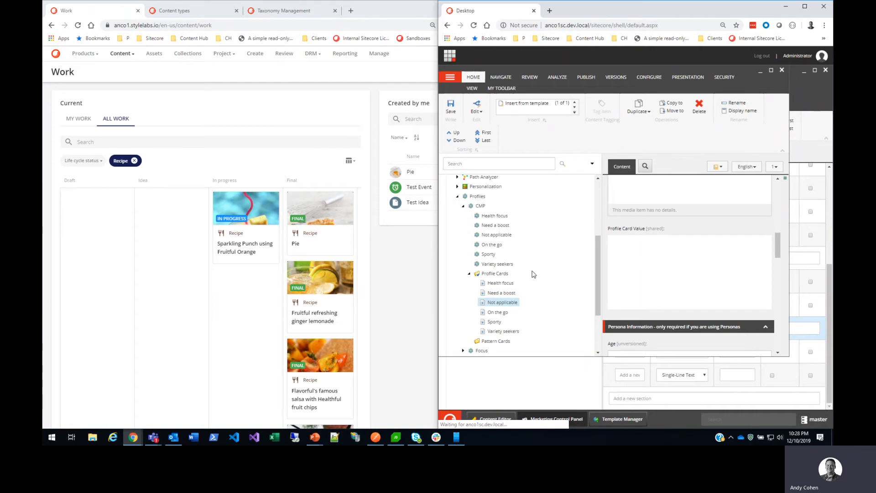
Close the Marketing Control Panel and the Template Manager to return to the Recipe mapping item
scroll(548, 279, "up", 3)
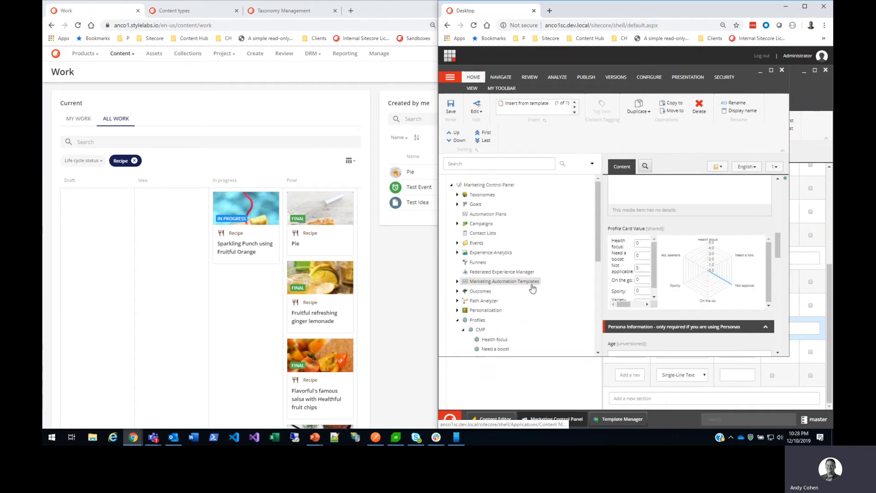
left_click(782, 70)
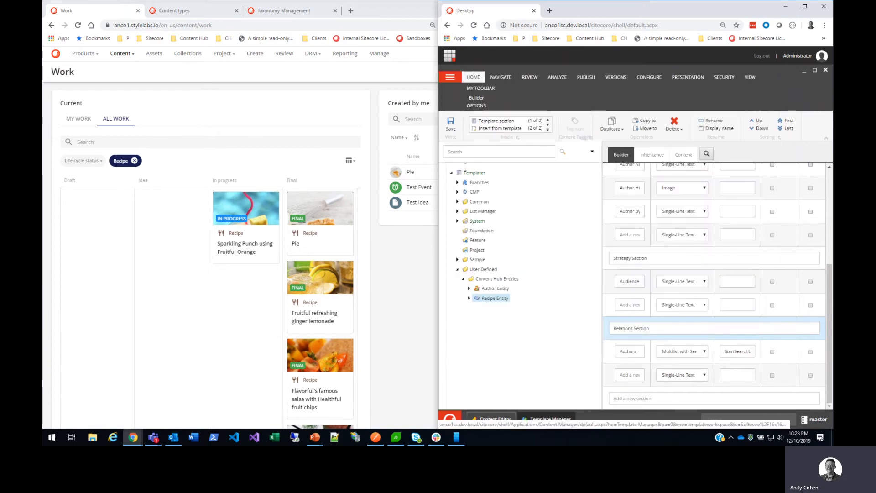
left_click(826, 72)
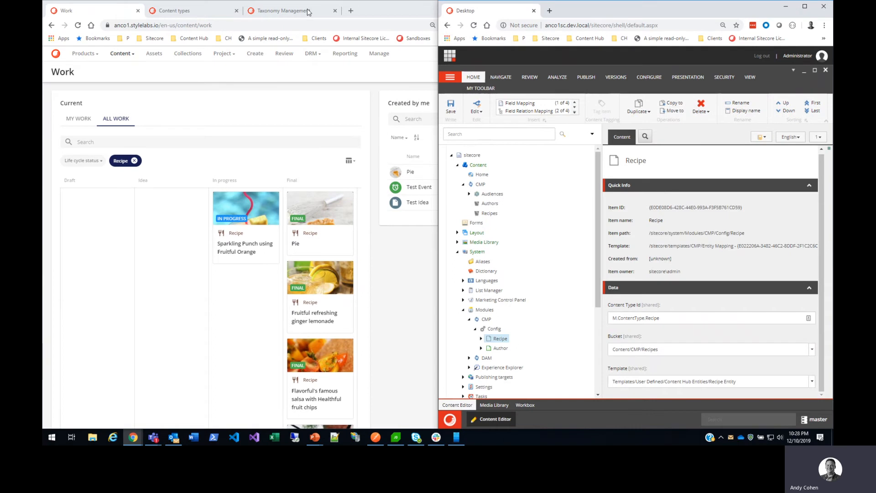
Switch to Content Hub, open the Strategy page of the content area and review its audience columns
left_click(122, 54)
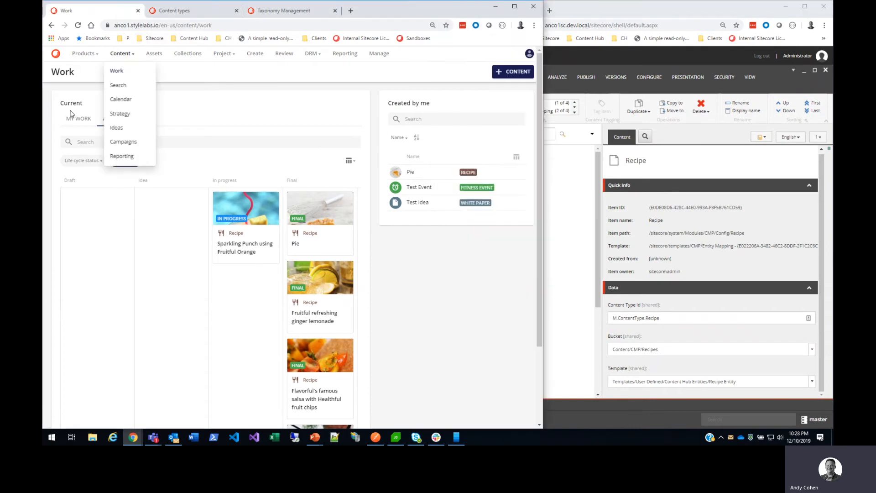
left_click(120, 113)
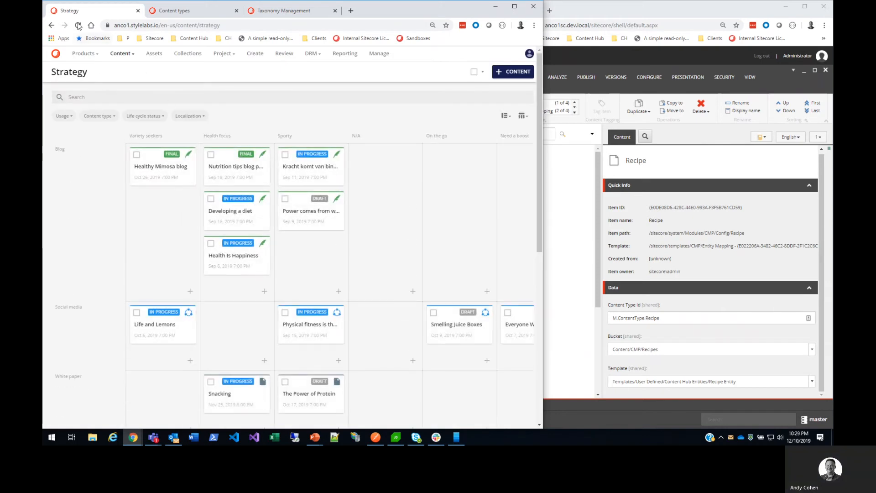
left_click_drag(136, 135, 536, 141)
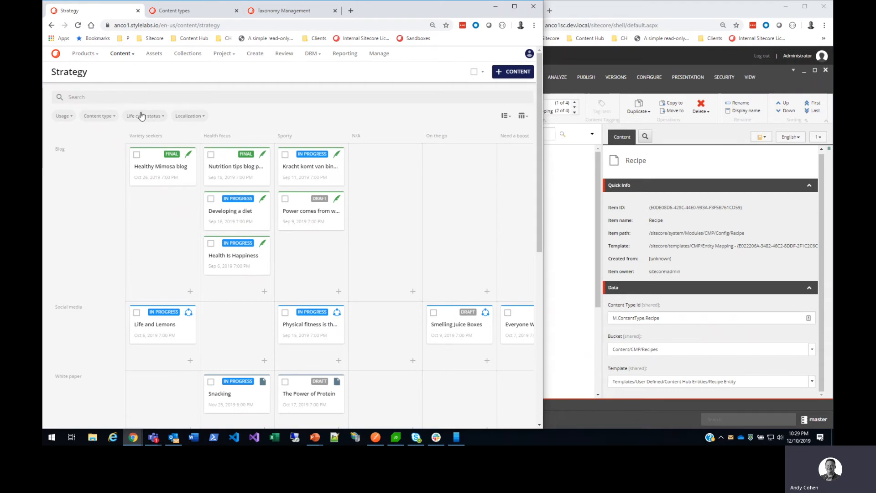
Filter the Strategy page to the Recipe content type and open the Pie recipe
left_click(99, 116)
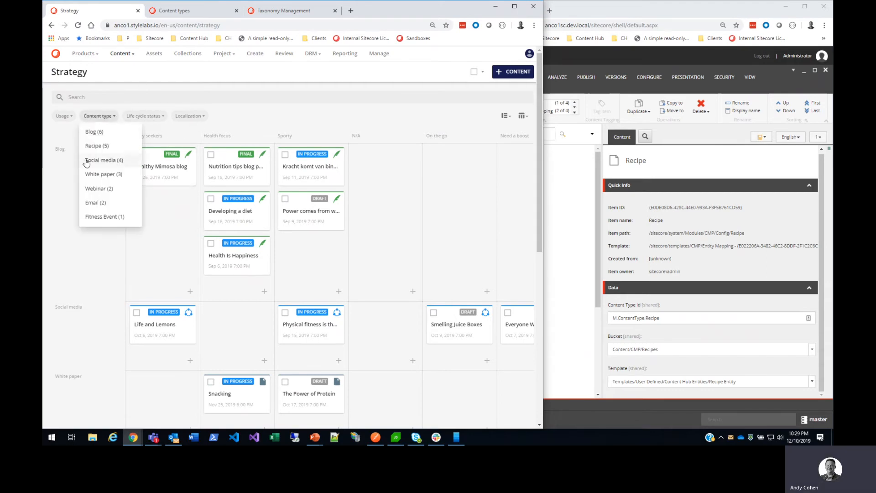
left_click(97, 147)
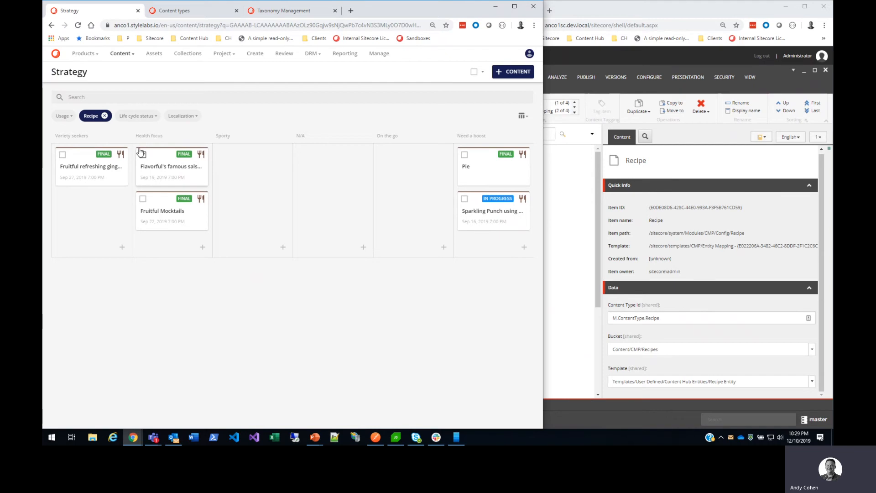
left_click(471, 159)
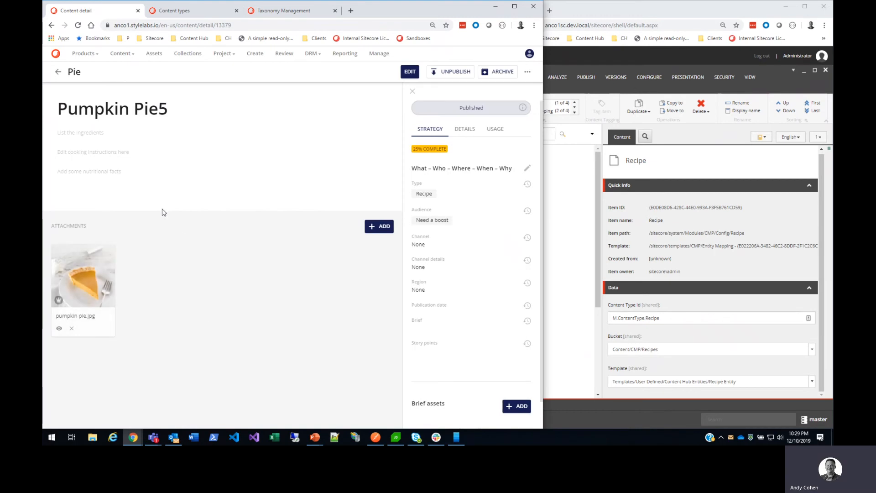
Review the Pie recipe's title and its Audience value on the content detail page
left_click_drag(178, 118, 52, 117)
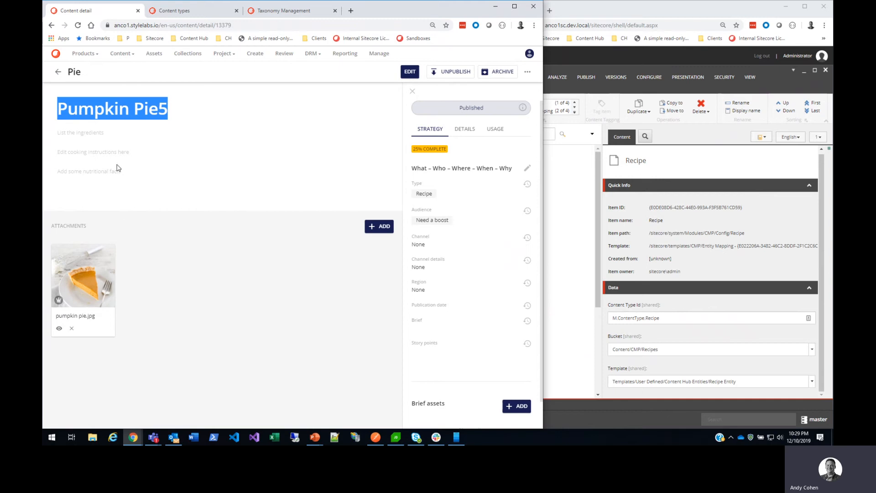
left_click_drag(462, 224, 412, 213)
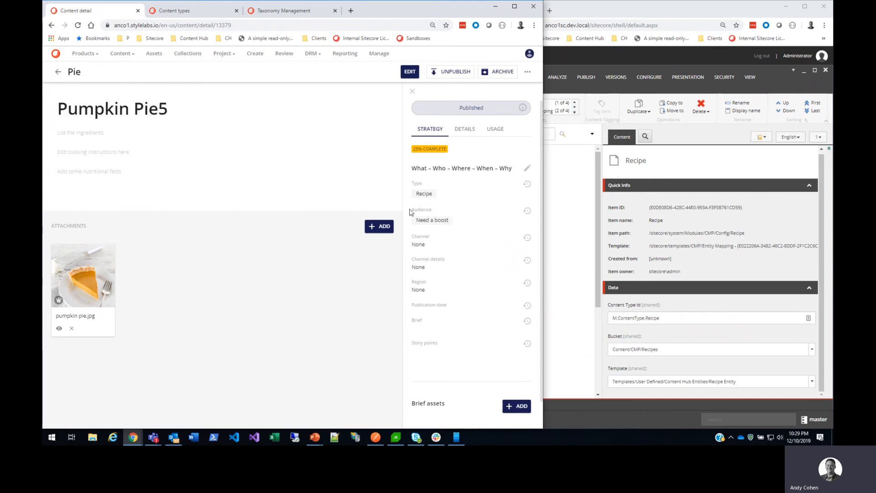
scroll(434, 355, "down", 1)
scroll(451, 223, "up", 1)
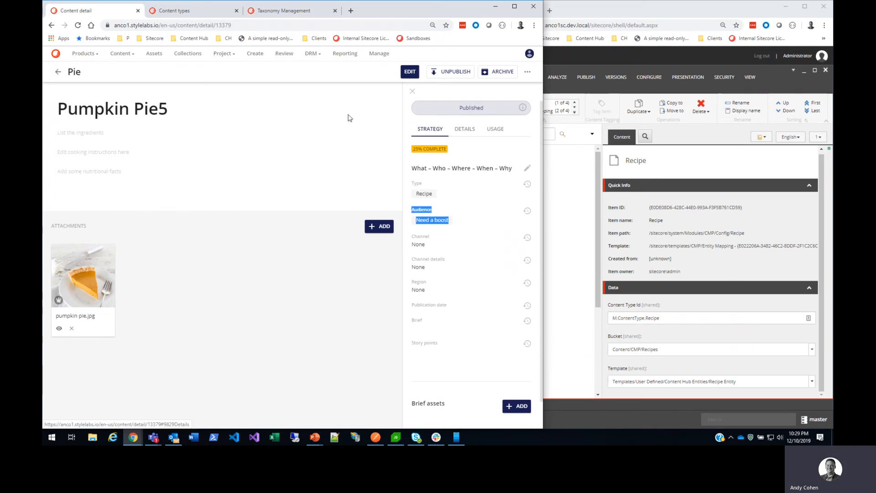
Review the Recipe content type's members and the label, headshot and Recipe_AuthorToRecipe relation of the selected author in Taxonomy Management
left_click(181, 10)
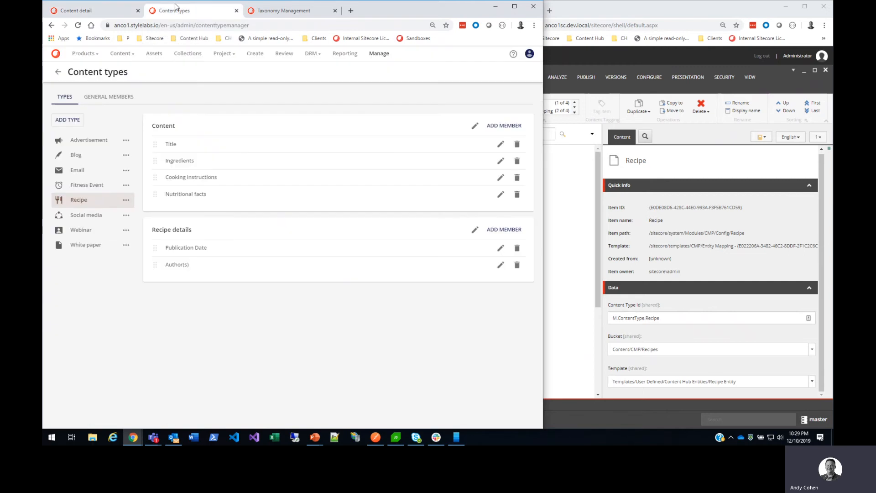
left_click(274, 11)
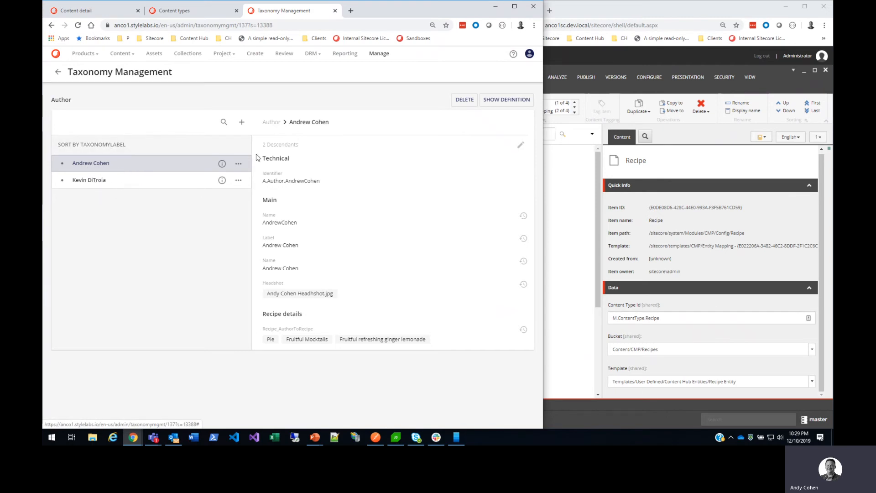
left_click_drag(270, 245, 263, 245)
left_click_drag(283, 282, 255, 279)
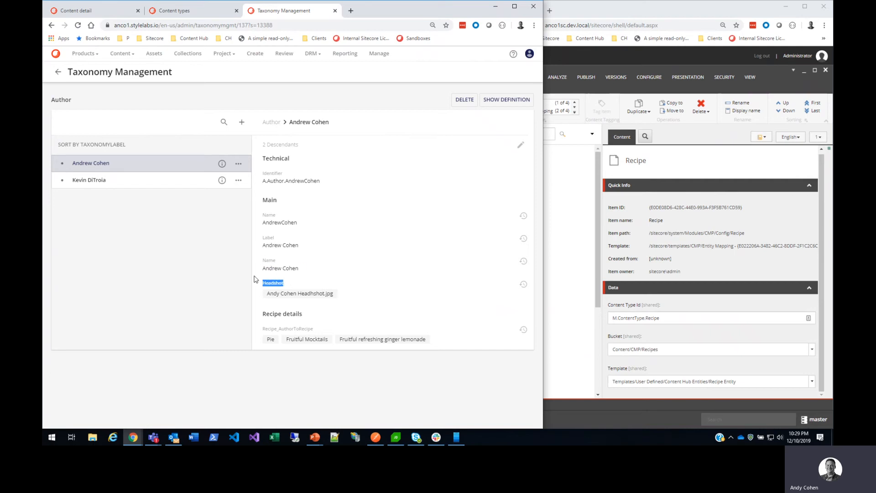
left_click_drag(261, 313, 338, 345)
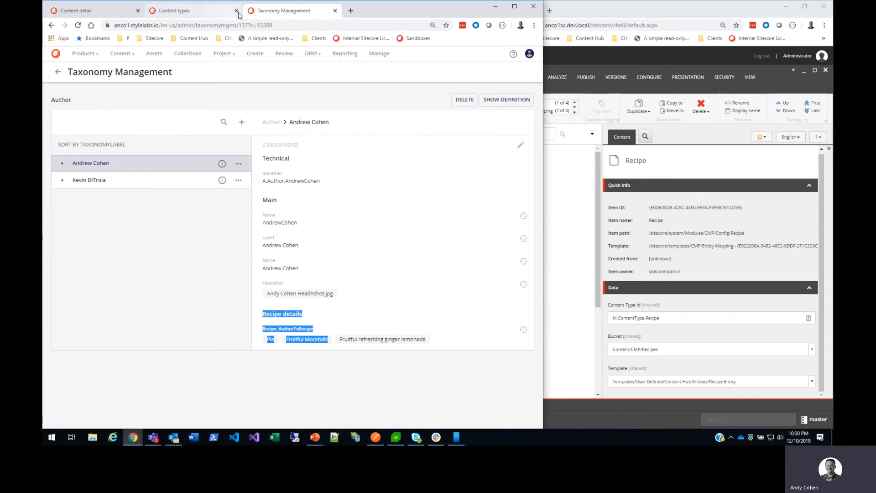
Close the Taxonomy Management and Content types pages and unpublish the Pie recipe
left_click(175, 13)
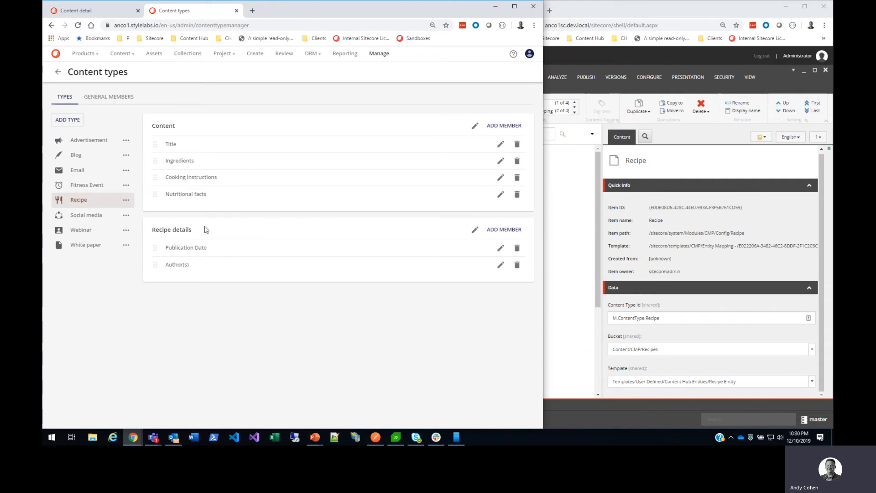
left_click(236, 11)
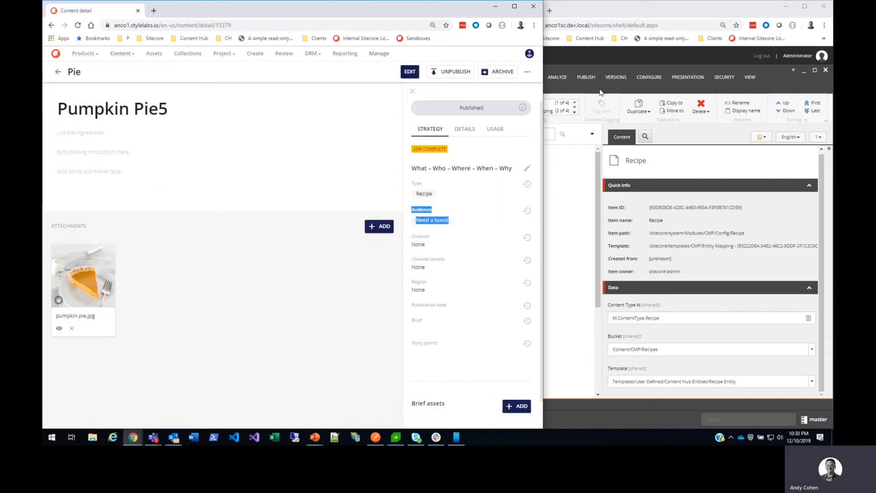
left_click(456, 73)
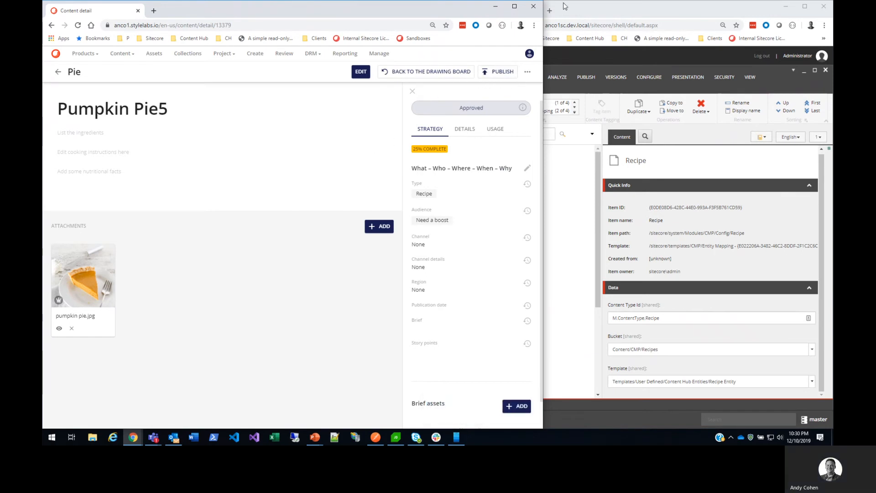
Switch to the Sitecore Content Editor, expand the Recipe mapping under CMP Config and open its Title field mapping
left_click(563, 6)
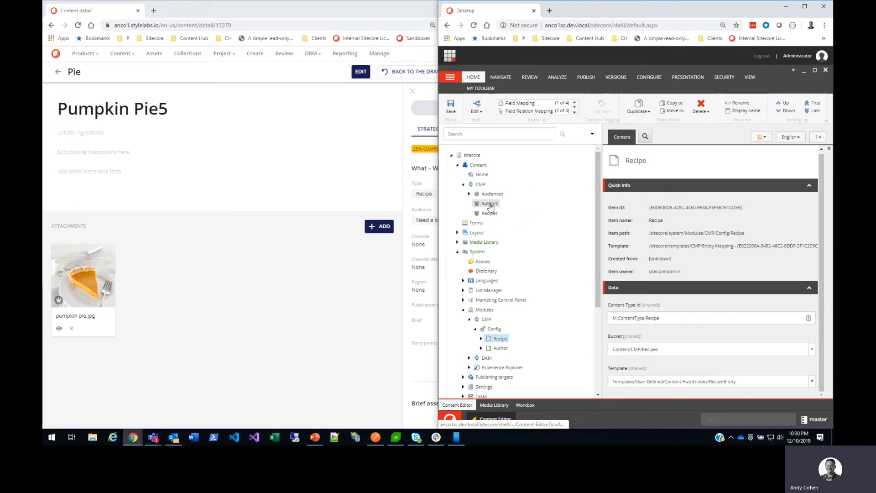
scroll(489, 352, "down", 3)
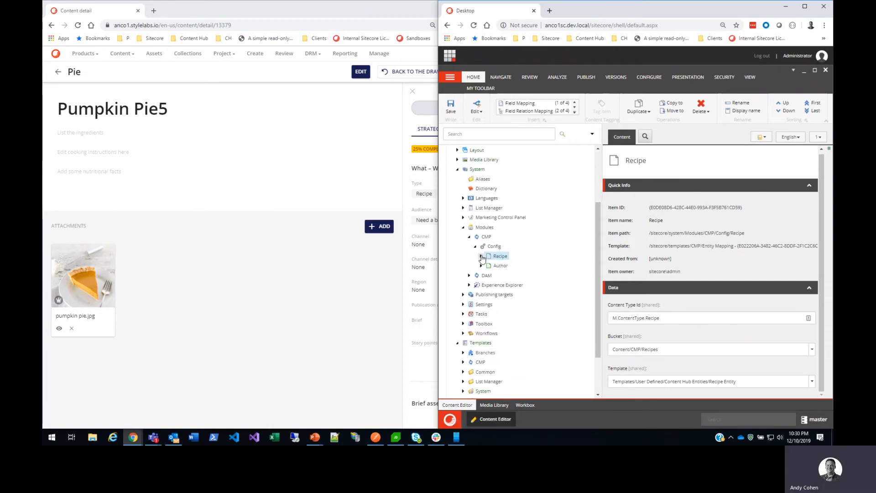
left_click(482, 256)
left_click(502, 265)
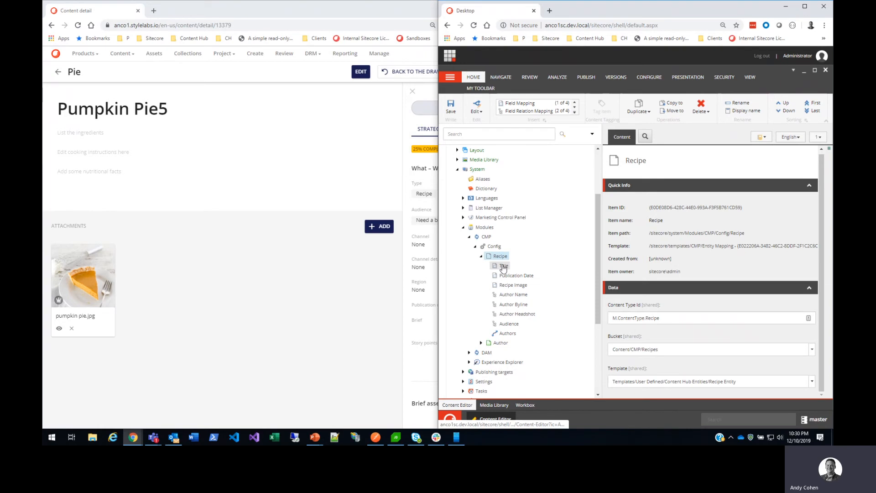
Examine the insert options shown for mappings and the CMP Field Name and Sitecore Field Name of the Title mapping
right_click(502, 264)
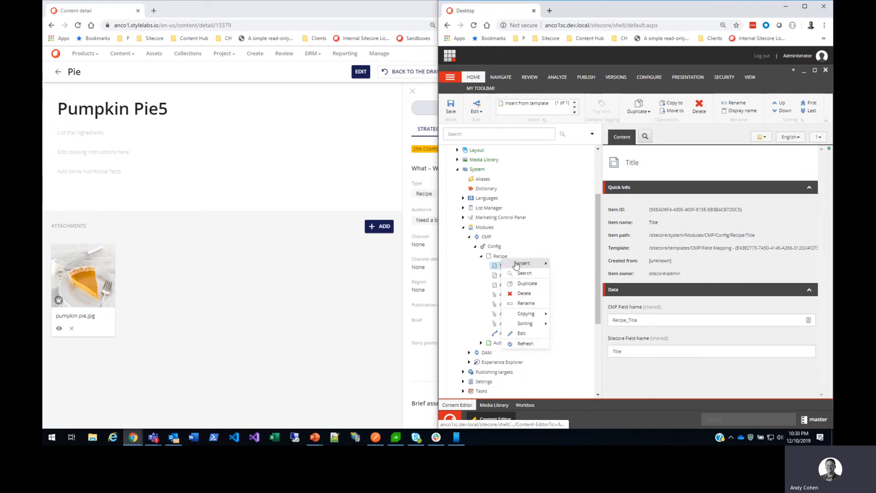
mouse_move(525, 263)
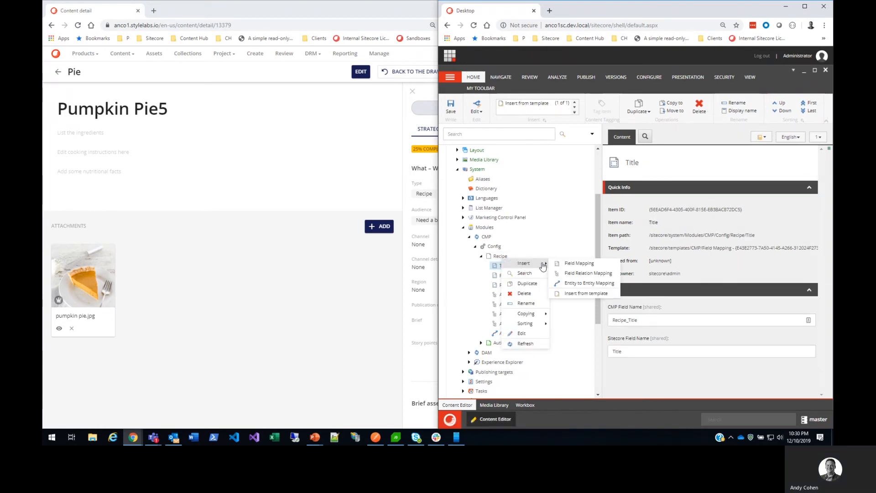
left_click(650, 196)
left_click_drag(642, 309, 608, 307)
left_click_drag(652, 340, 611, 342)
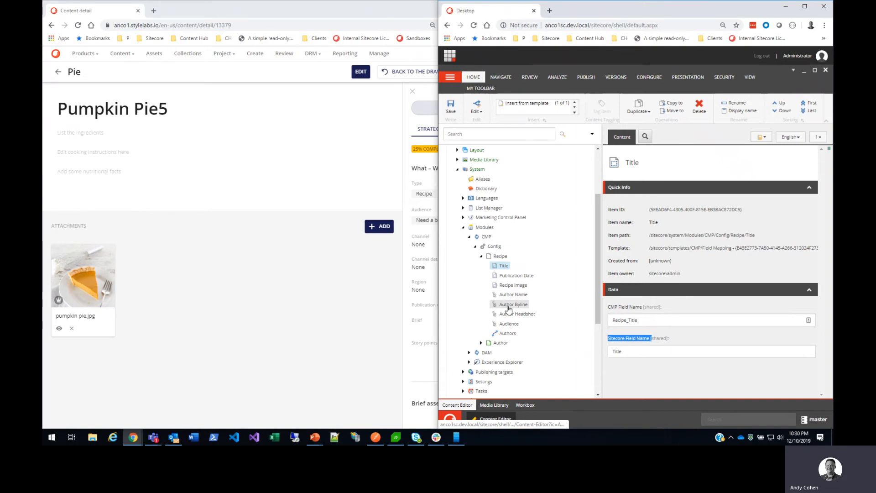
Check which mapping types can be inserted under the Recipe mapping without adding one
right_click(501, 256)
mouse_move(538, 258)
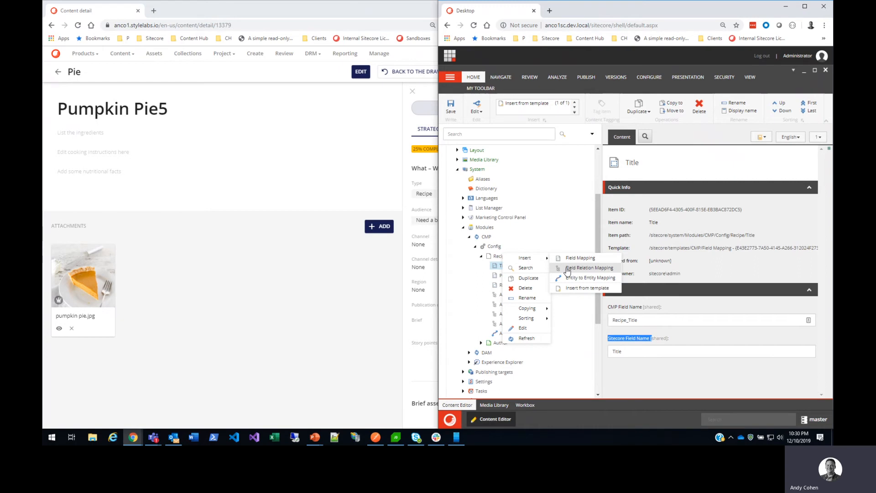
left_click(701, 263)
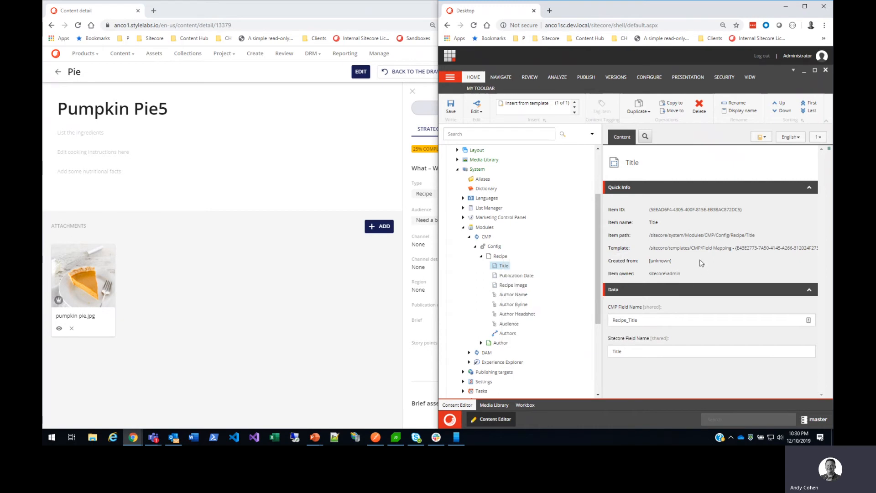
Open the Author Name relation mapping and examine its CMP Relation, CMP Field Name and Sitecore Field Name
left_click(516, 294)
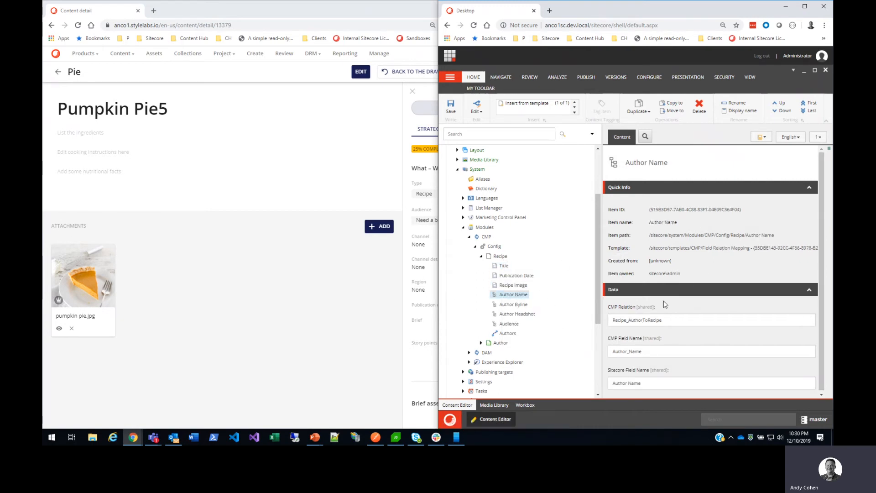
left_click_drag(639, 307, 607, 308)
left_click_drag(650, 370, 611, 369)
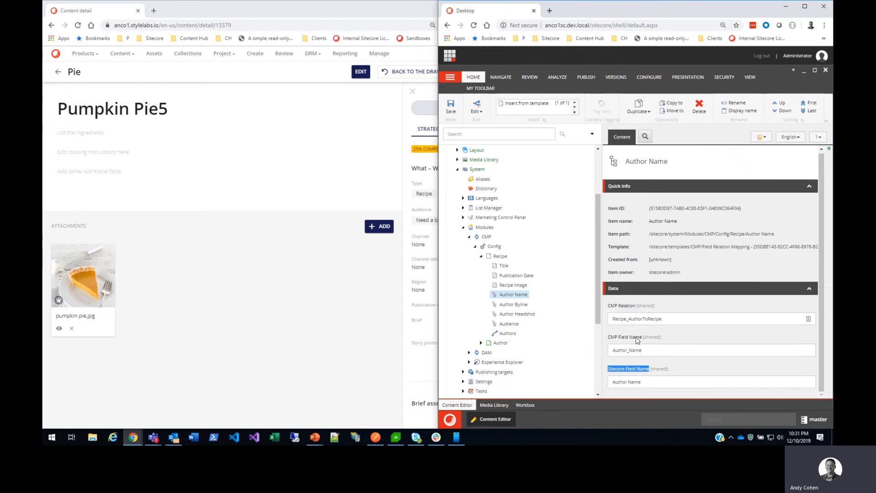
left_click_drag(609, 338, 646, 340)
left_click_drag(610, 369, 647, 371)
left_click_drag(637, 306, 609, 309)
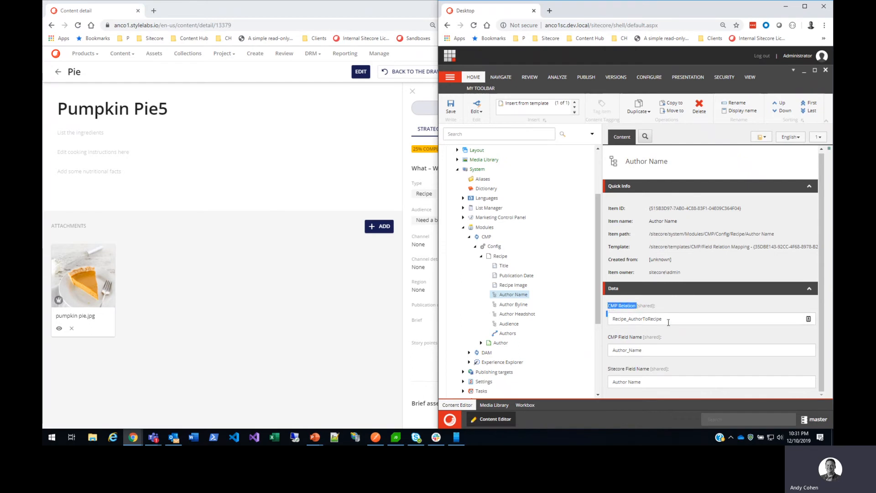
left_click_drag(669, 322, 592, 307)
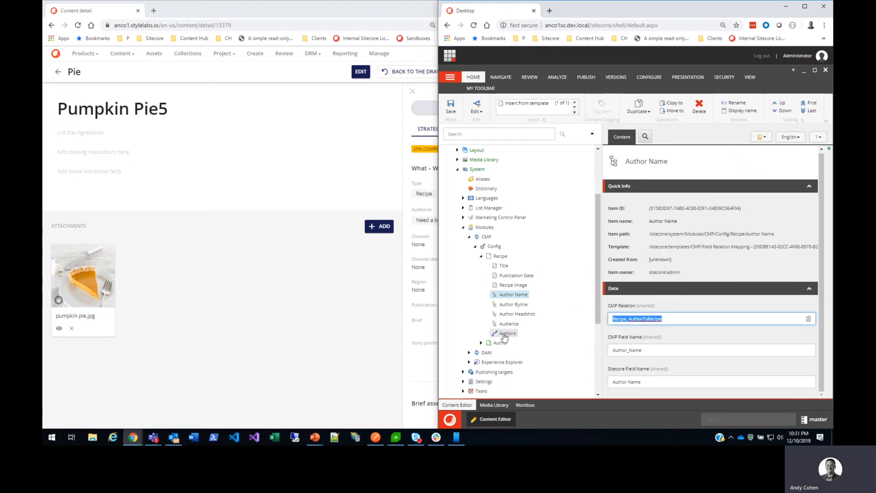
Compare the mapping types insertable under the Recipe mapping with the entity mapping types insertable under Config
right_click(502, 256)
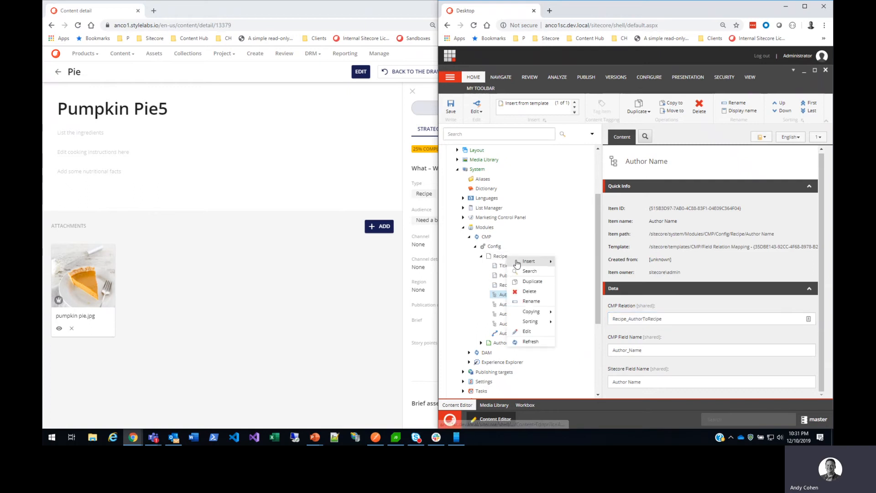
mouse_move(531, 261)
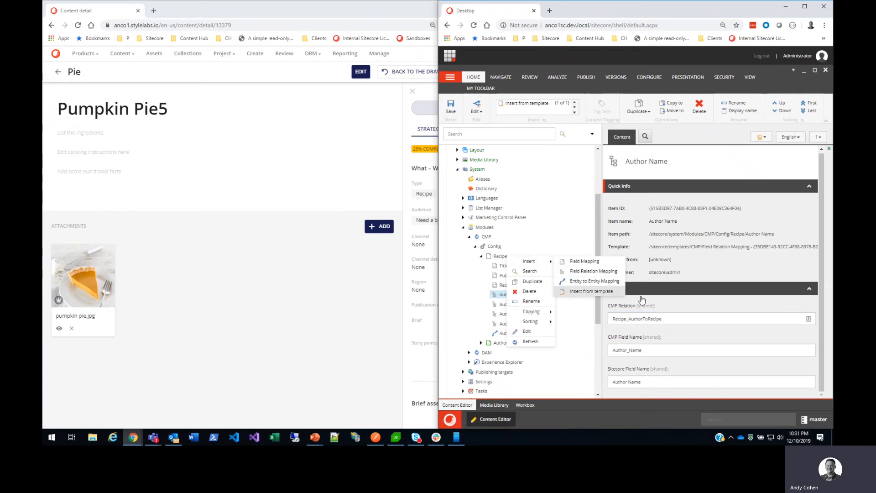
left_click(702, 255)
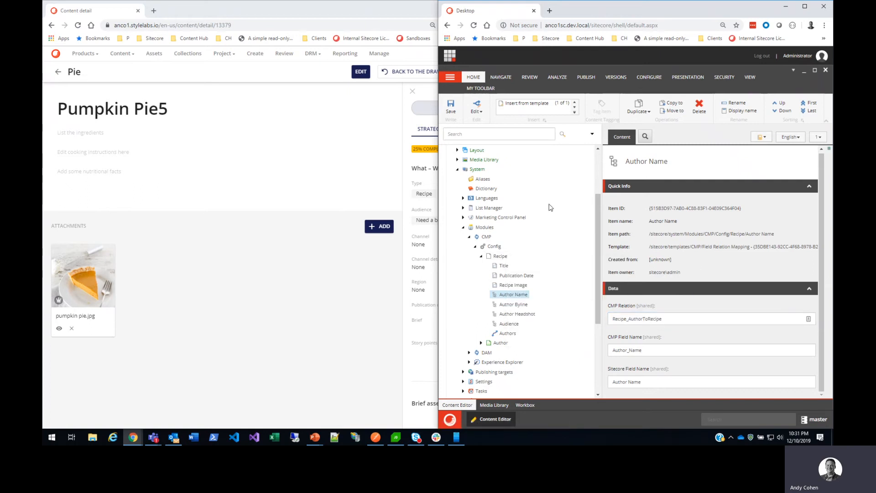
right_click(497, 248)
mouse_move(516, 252)
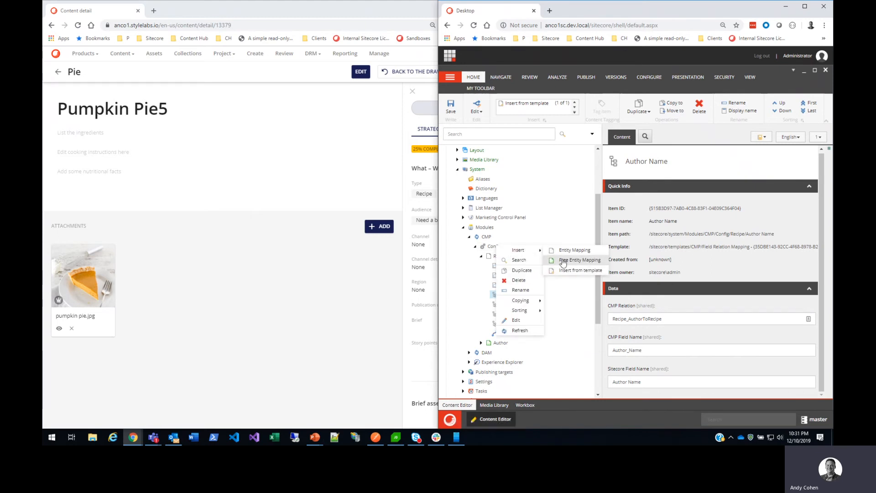
left_click(704, 260)
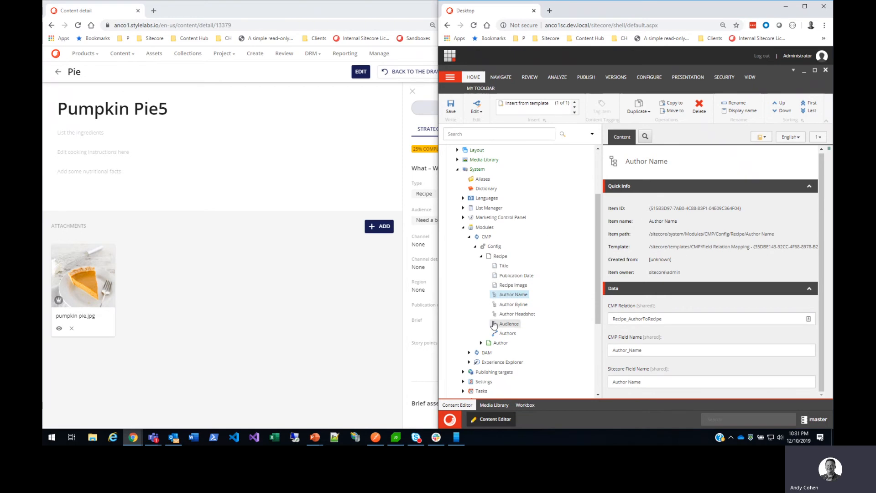
Open and expand the Author free entity mapping and examine its insert options, template and CMP Name Field
left_click(498, 344)
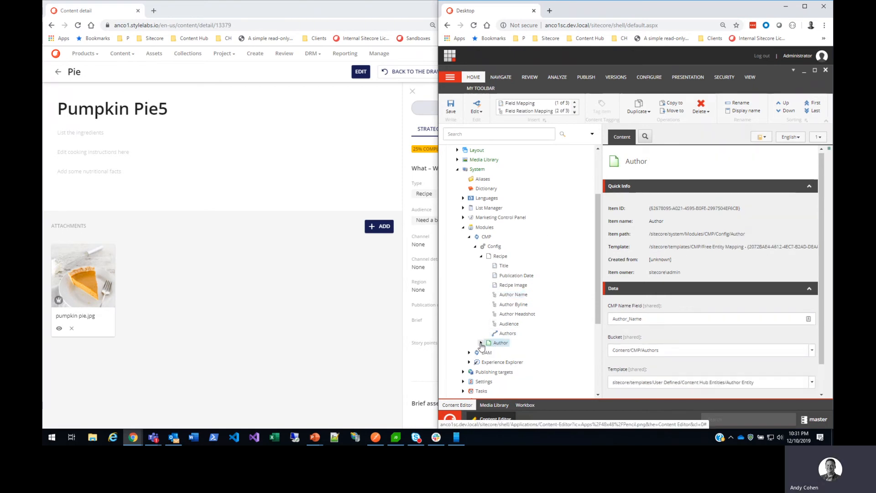
right_click(504, 344)
mouse_move(526, 325)
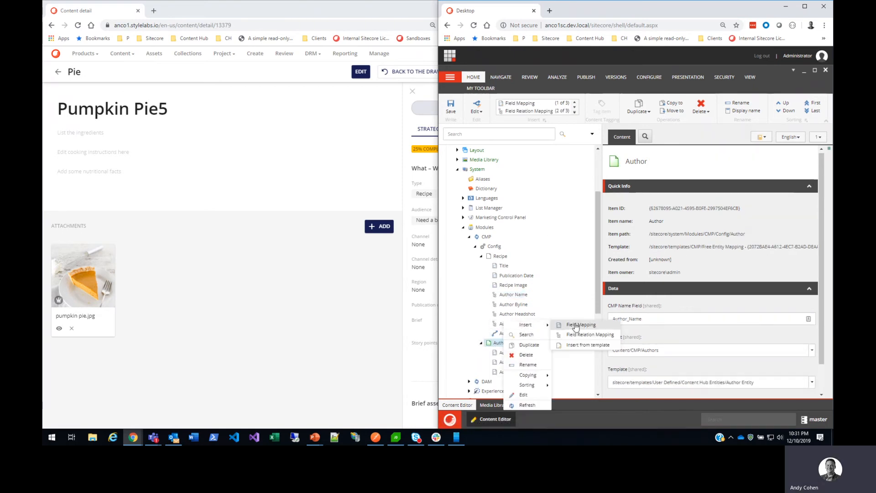
left_click(667, 303)
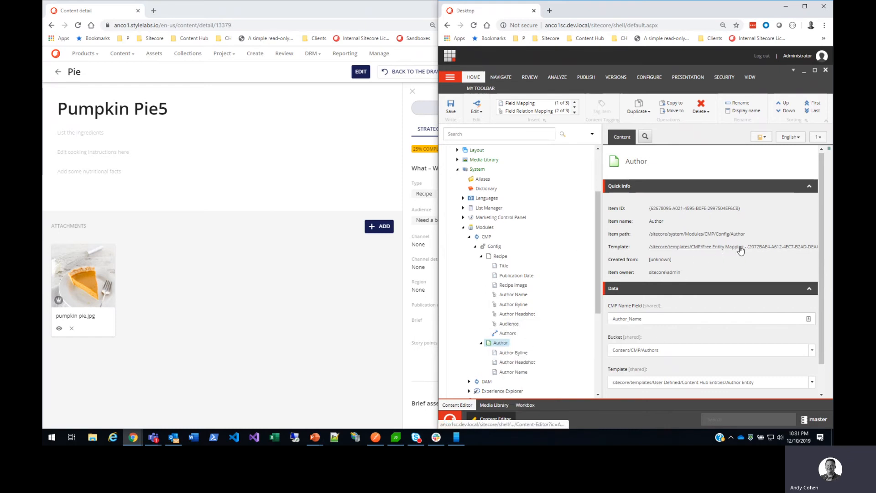
scroll(656, 326, "down", 1)
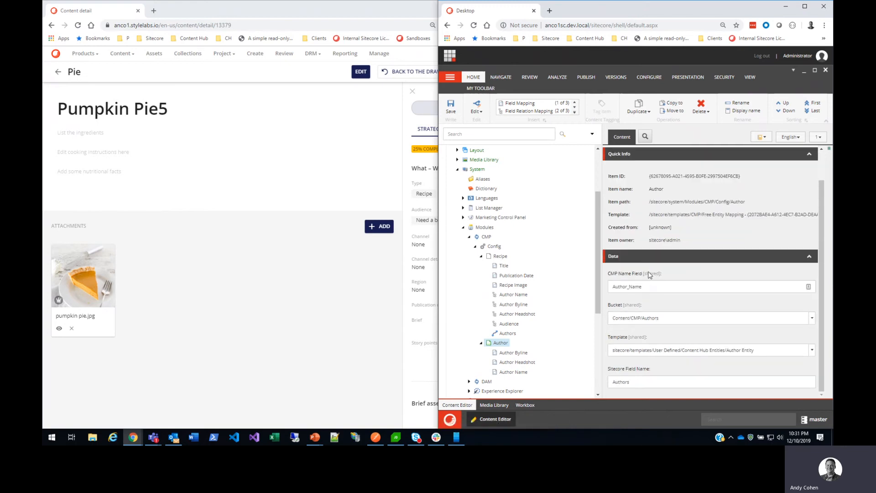
left_click_drag(654, 286, 607, 285)
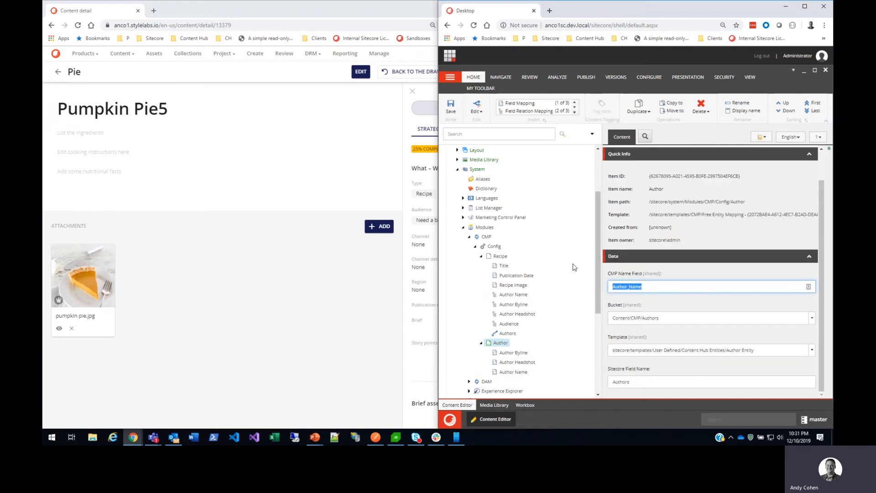
Examine the Author mapping's CMP Name Field and Sitecore Field Name, and locate the Authors bucket it targets in the content tree
scroll(548, 270, "up", 3)
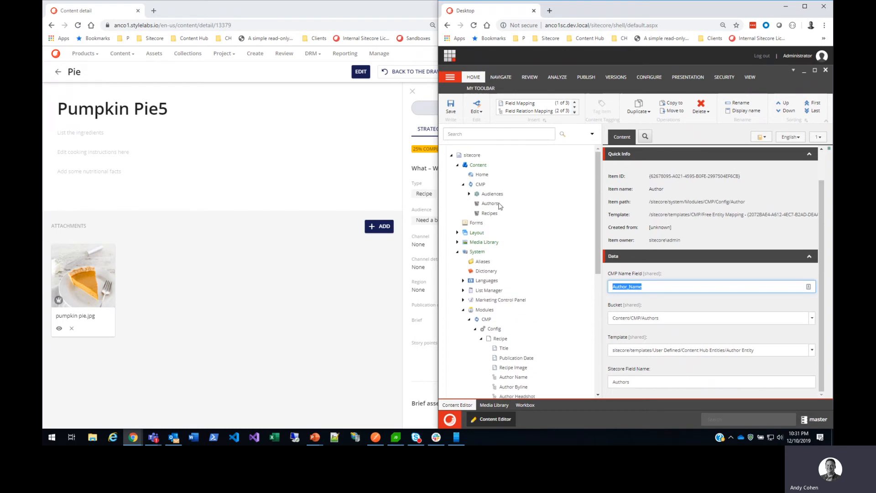
scroll(493, 210, "down", 5)
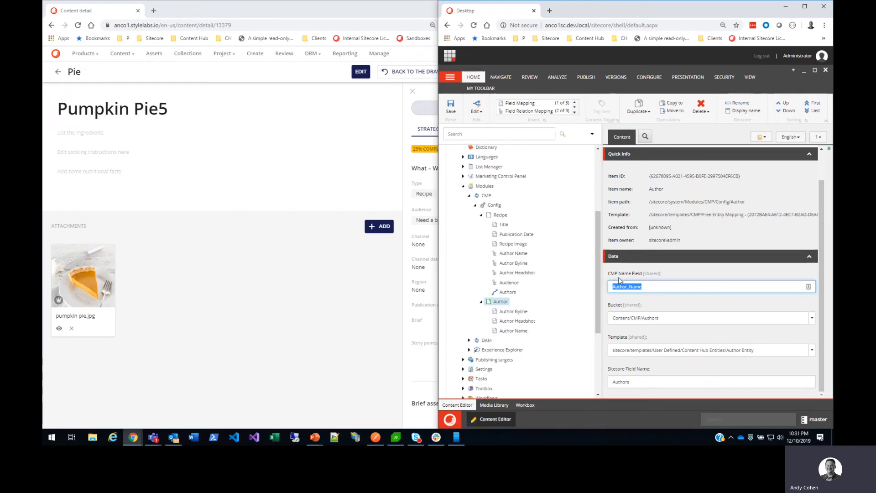
left_click(652, 287)
left_click_drag(657, 287, 610, 288)
left_click_drag(647, 378, 601, 384)
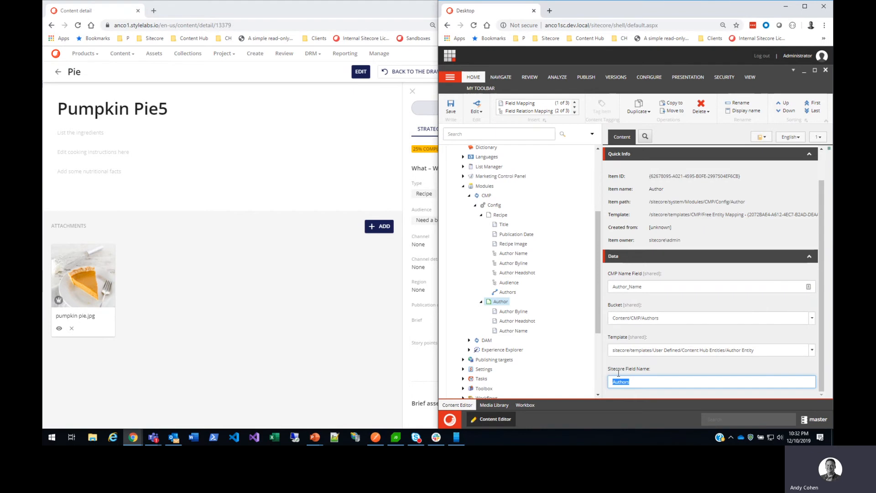
left_click(607, 372)
left_click_drag(609, 369, 635, 381)
left_click(634, 374)
left_click(612, 372)
Open the Authors mapping under Recipe and check the insert options of its parent Recipe mapping without adding anything
left_click(511, 294)
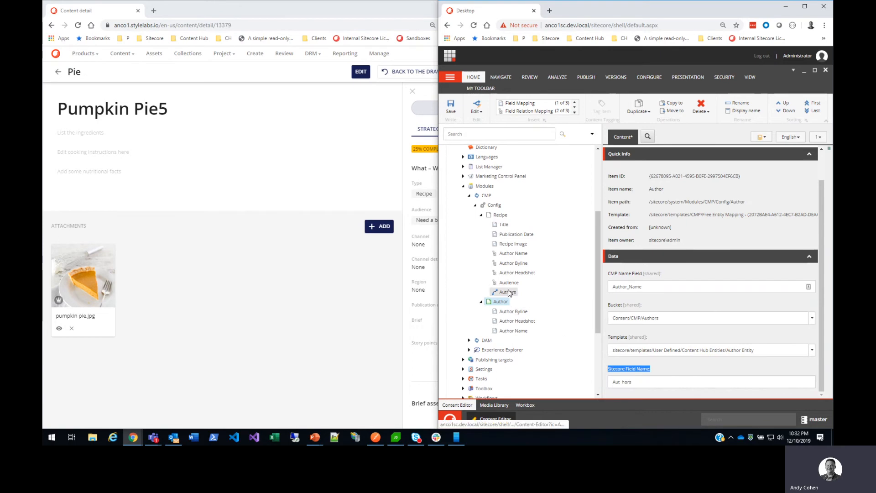
key("Return")
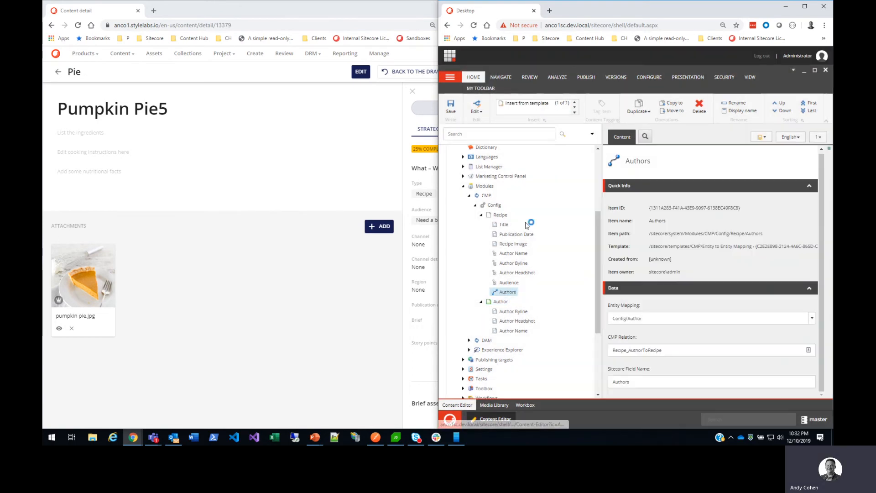
left_click(501, 215)
right_click(501, 218)
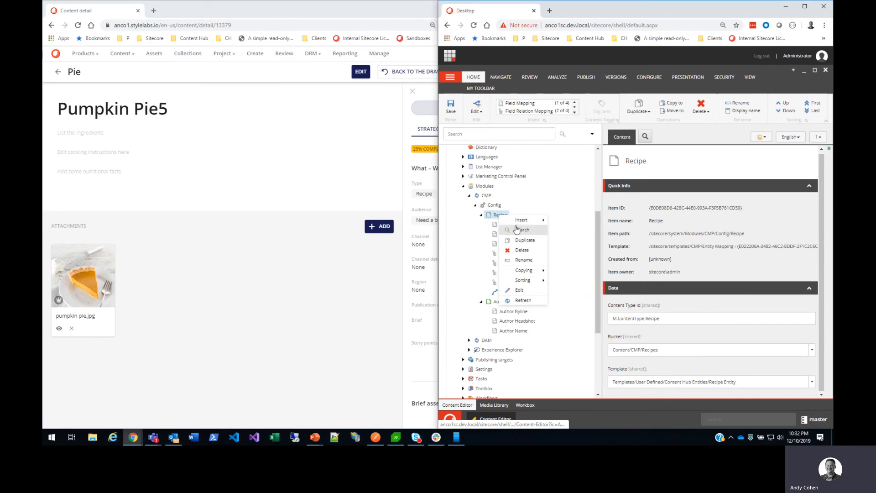
mouse_move(525, 221)
left_click(662, 187)
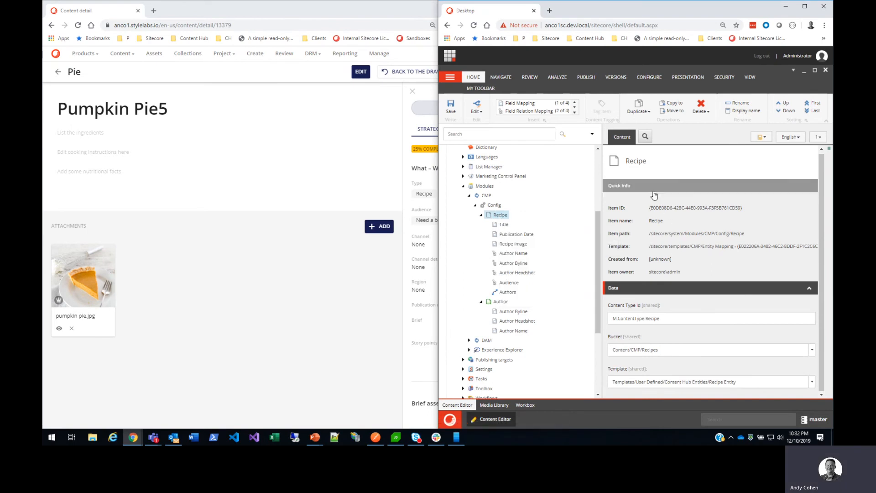
Reopen the Authors entity-to-entity mapping and examine its Entity Mapping, CMP Relation and Sitecore Field Name, leaving the values as they are
left_click(508, 292)
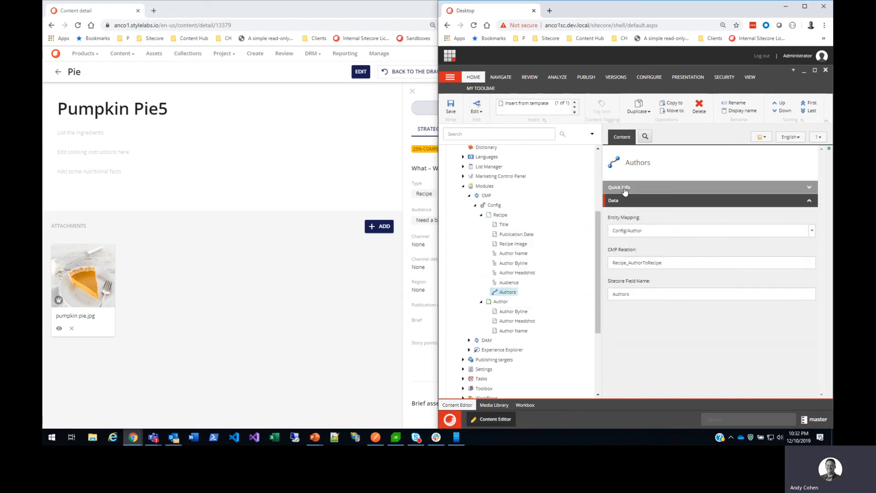
left_click_drag(641, 218, 610, 218)
left_click(633, 233)
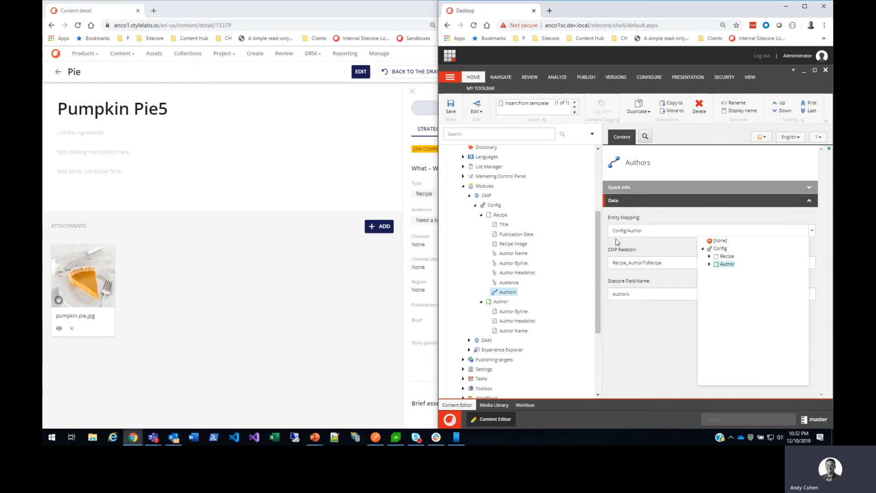
left_click(674, 317)
left_click_drag(642, 251, 614, 250)
left_click_drag(665, 263, 620, 272)
double_click(638, 297)
left_click(625, 320)
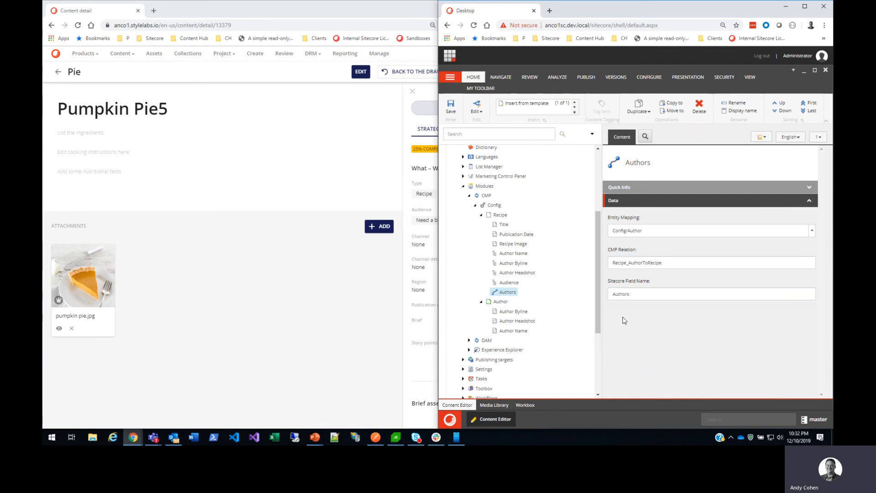
Compare the Author free entity mapping with the Authors mapping that links it to recipes
left_click(507, 303)
left_click(508, 292)
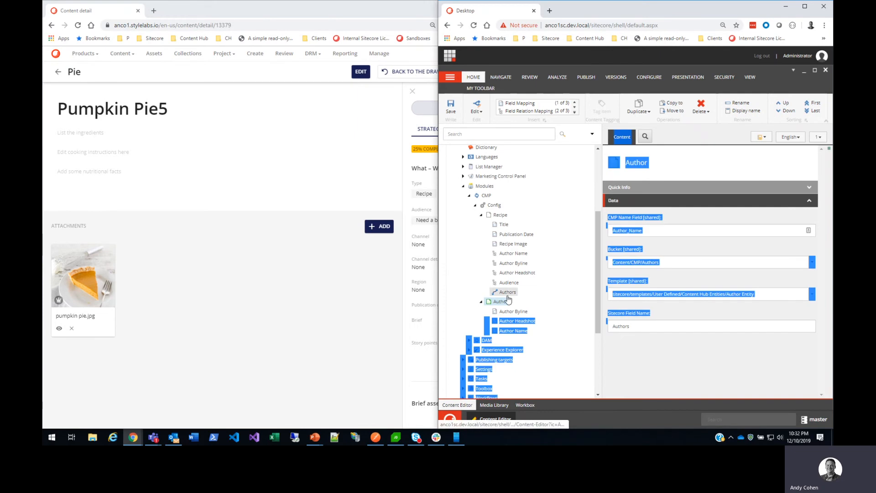
left_click(501, 302)
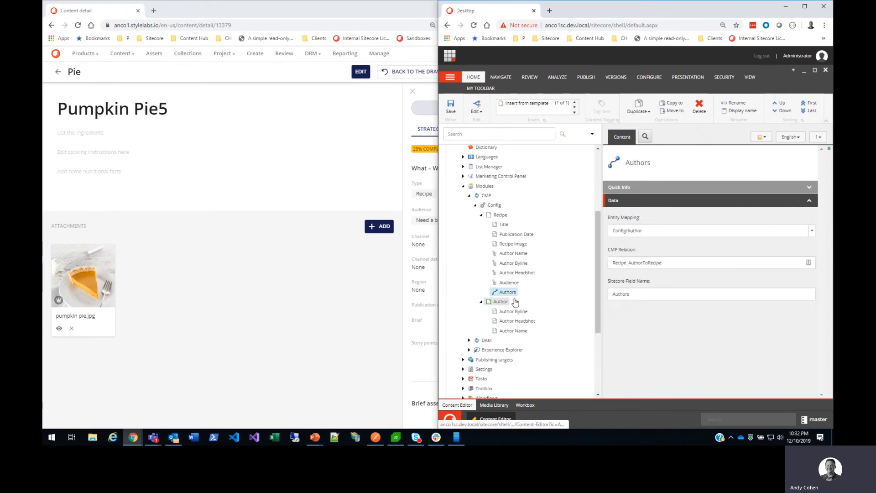
left_click(511, 293)
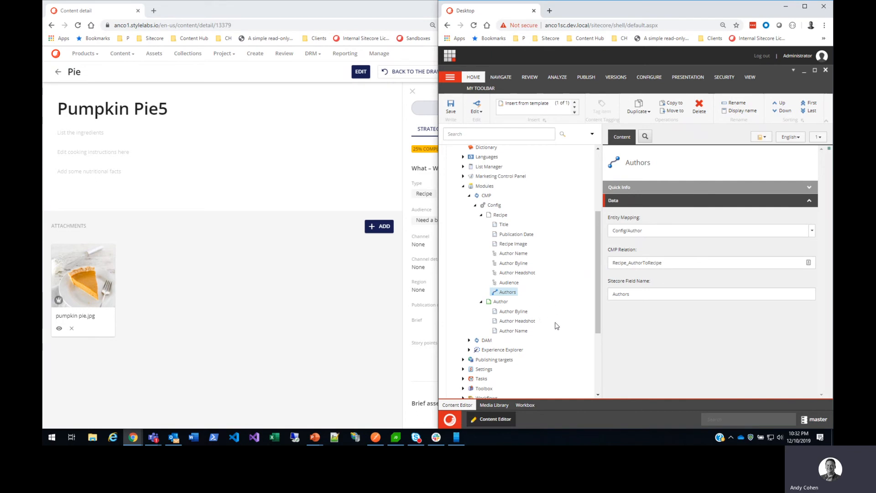
Collapse the System branch, search the CMP Recipes bucket for all items, and widen the results area
scroll(554, 313, "down", 2)
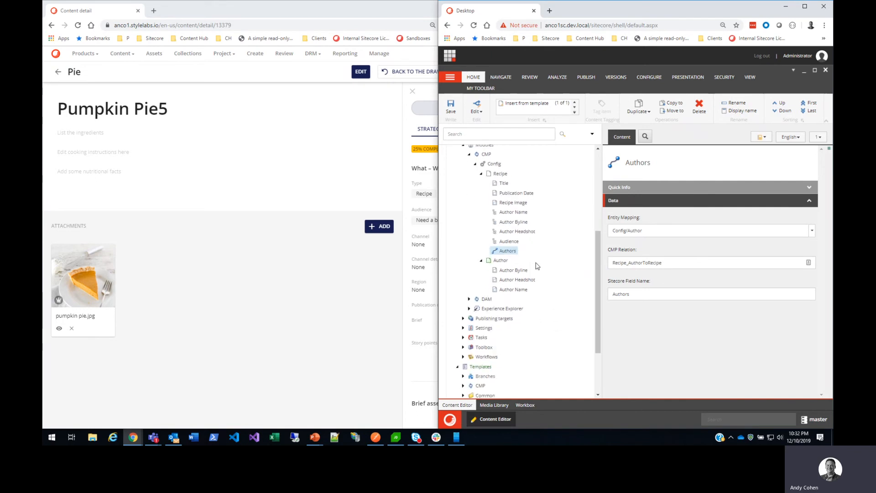
scroll(547, 270, "up", 6)
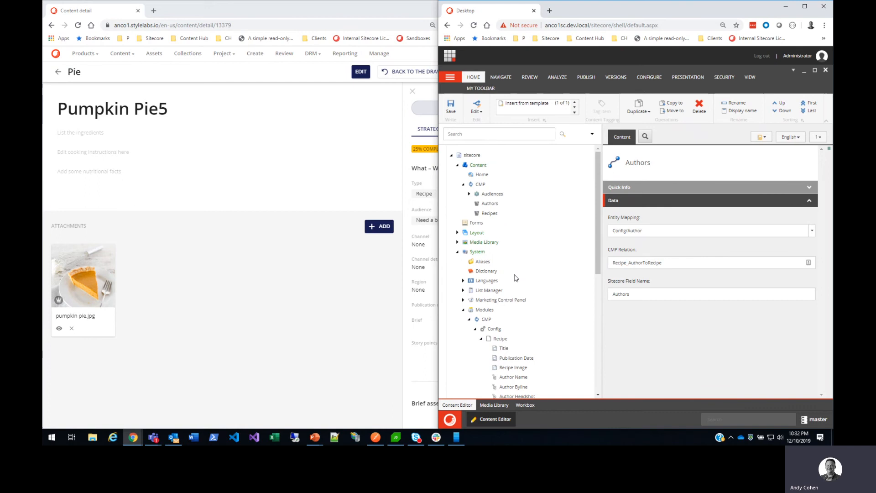
left_click(458, 252)
left_click(490, 214)
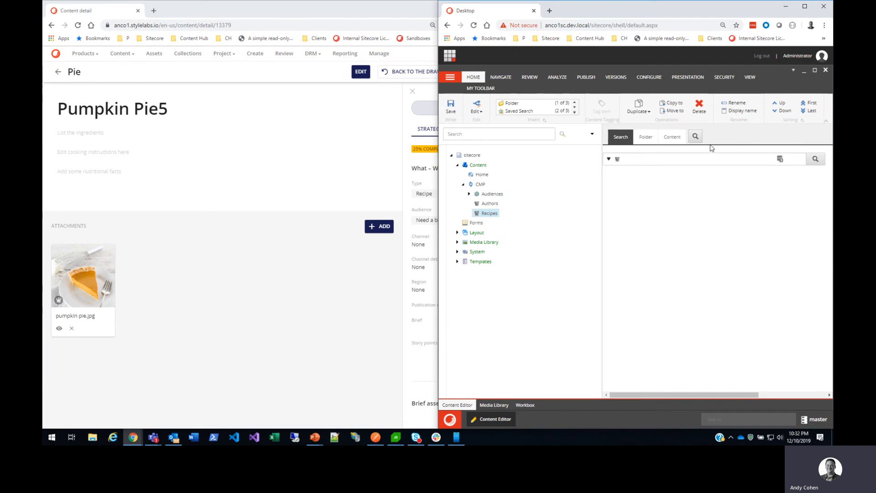
left_click(815, 159)
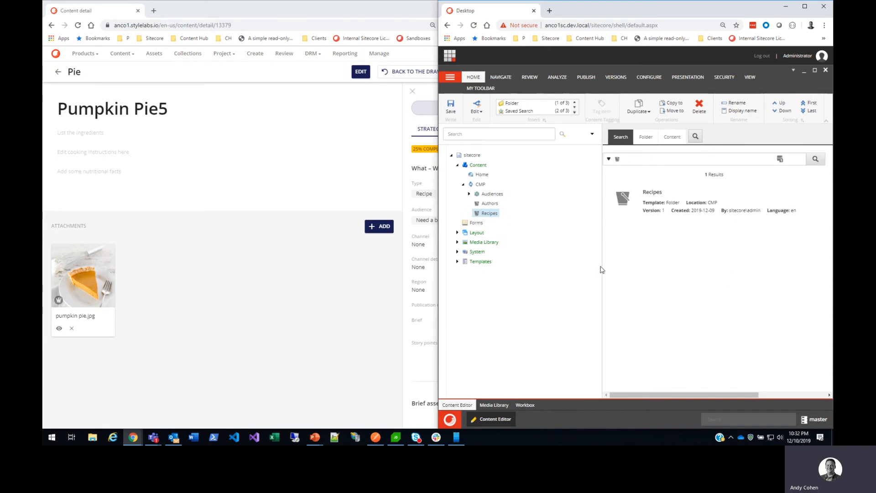
left_click_drag(602, 270, 492, 273)
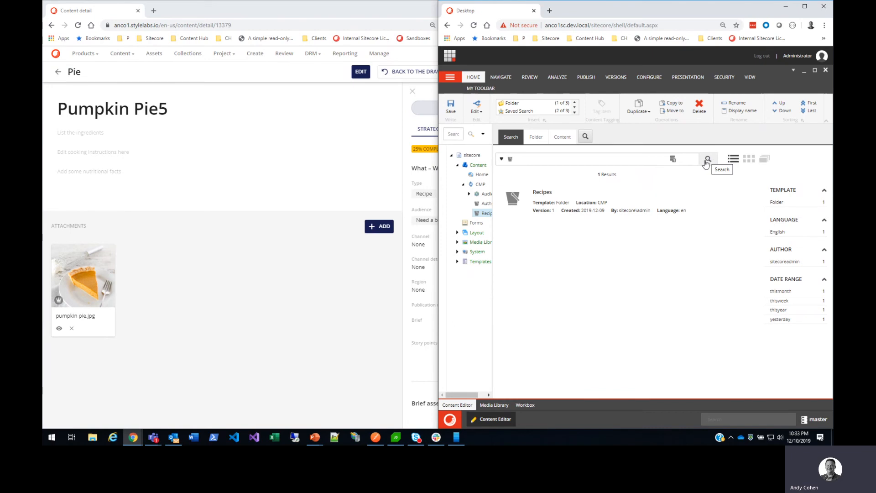
Switch to Content Hub, publish the Pie recipe, and return to the Sitecore window
left_click(306, 288)
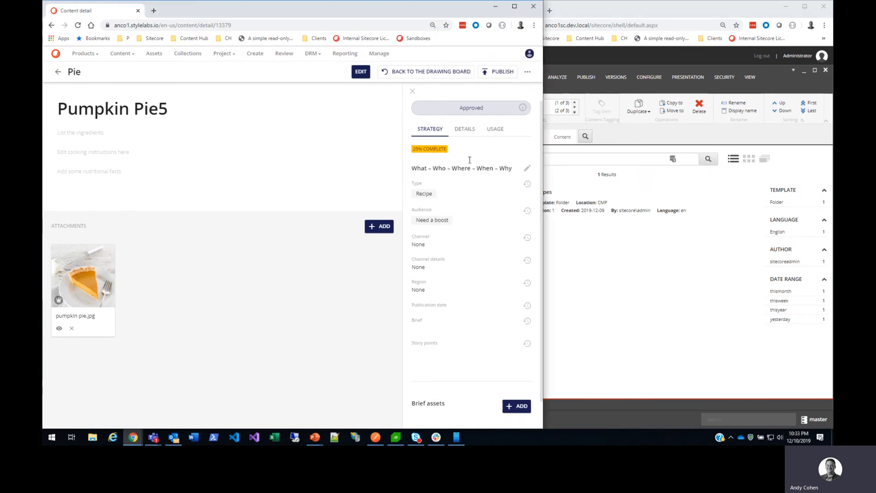
left_click(502, 74)
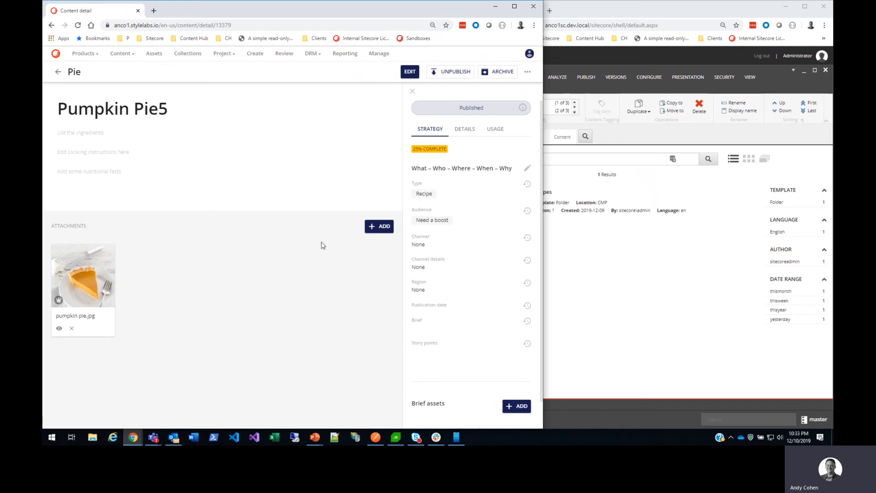
left_click(628, 8)
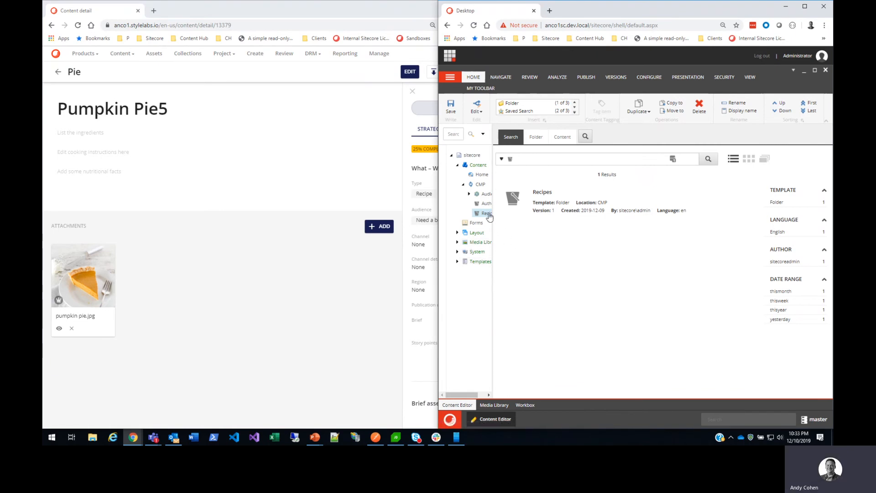
Repeatedly collapse and re-expand the CMP content node to check for the published recipe, widening the content tree along the way
left_click(463, 184)
left_click(463, 185)
left_click(463, 185)
left_click(463, 184)
left_click(463, 185)
left_click(463, 185)
left_click(463, 185)
left_click(463, 185)
left_click(463, 185)
left_click(463, 185)
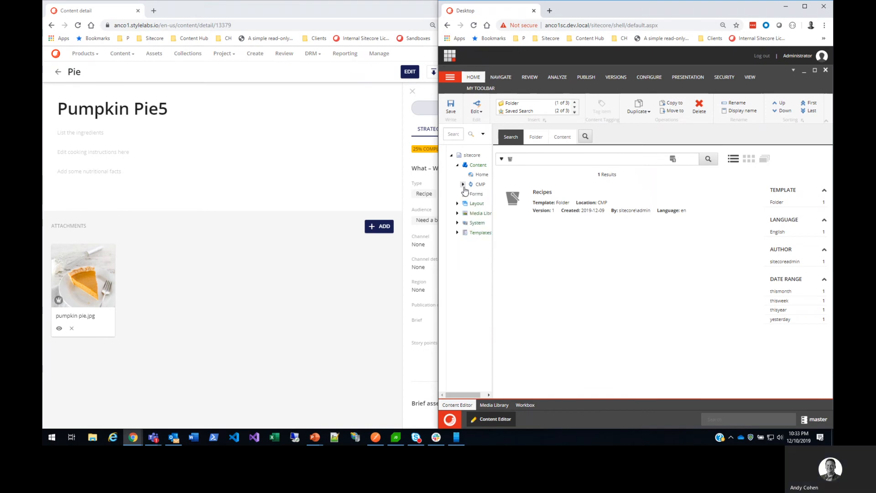
left_click_drag(493, 202, 529, 202)
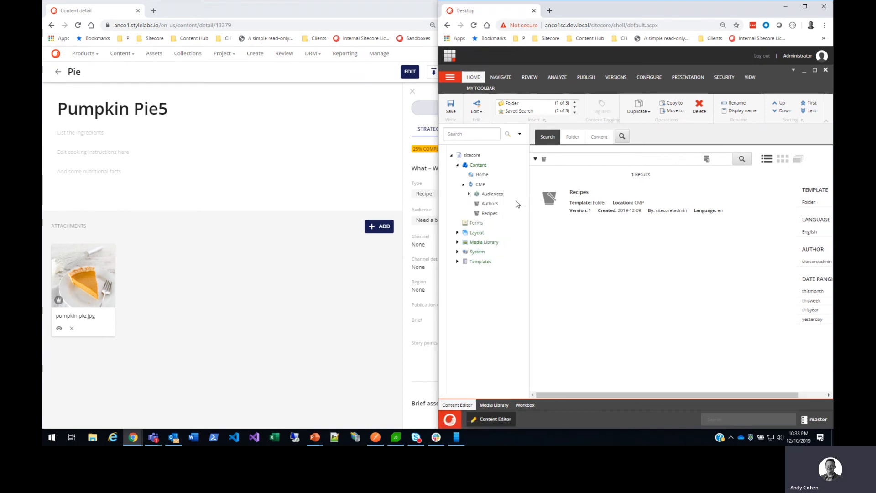
left_click(464, 185)
left_click(464, 185)
left_click(463, 185)
left_click(463, 184)
left_click(463, 185)
left_click(463, 185)
left_click(464, 185)
left_click(463, 185)
left_click(463, 185)
left_click(464, 185)
left_click(463, 185)
left_click(463, 184)
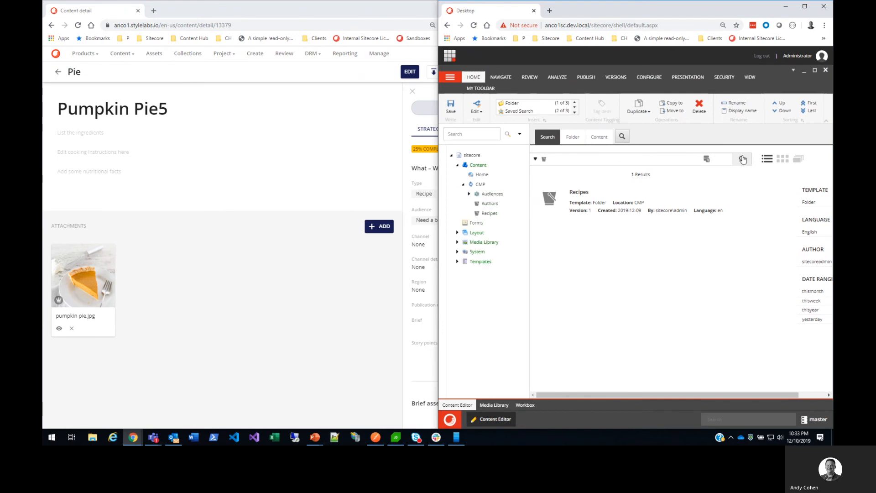
Rerun the search in the Recipes bucket and refresh the CMP node to look for the published Pie item
left_click(489, 213)
left_click(741, 159)
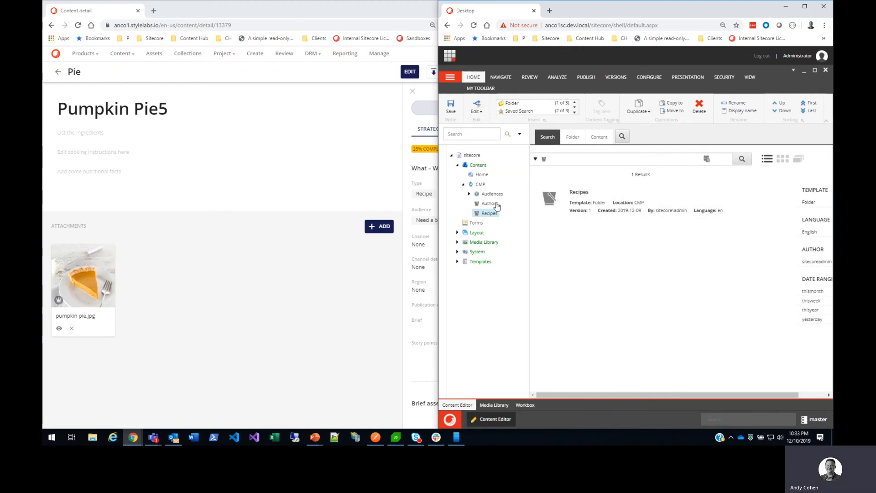
left_click(463, 185)
left_click(463, 185)
left_click(742, 159)
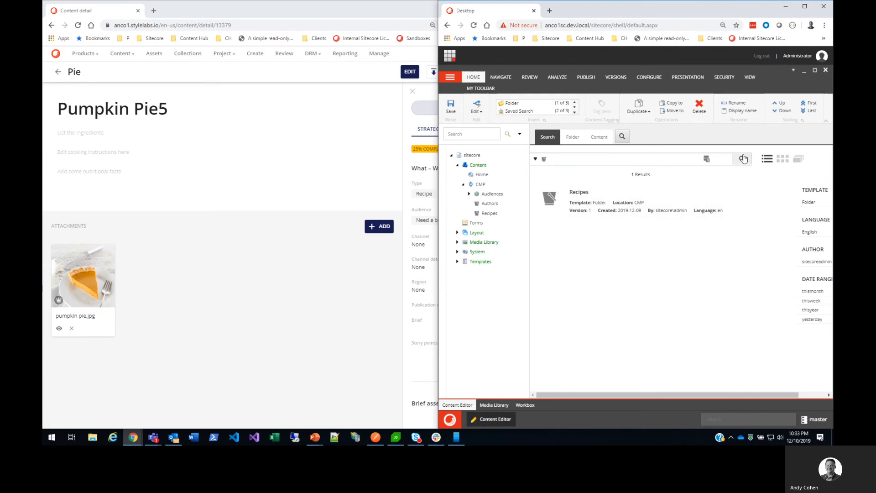
Unpublish the Pie recipe in Content Hub, publish it again, and switch back to Sitecore
left_click(397, 91)
left_click(453, 77)
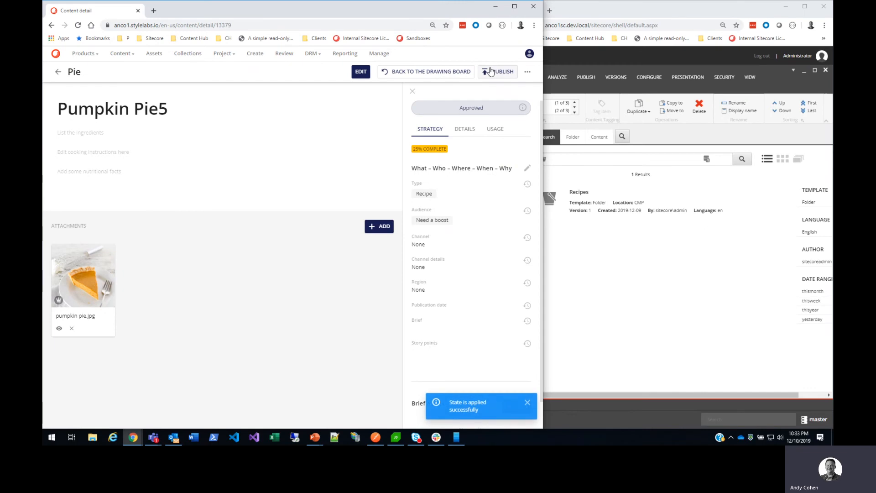
left_click(574, 239)
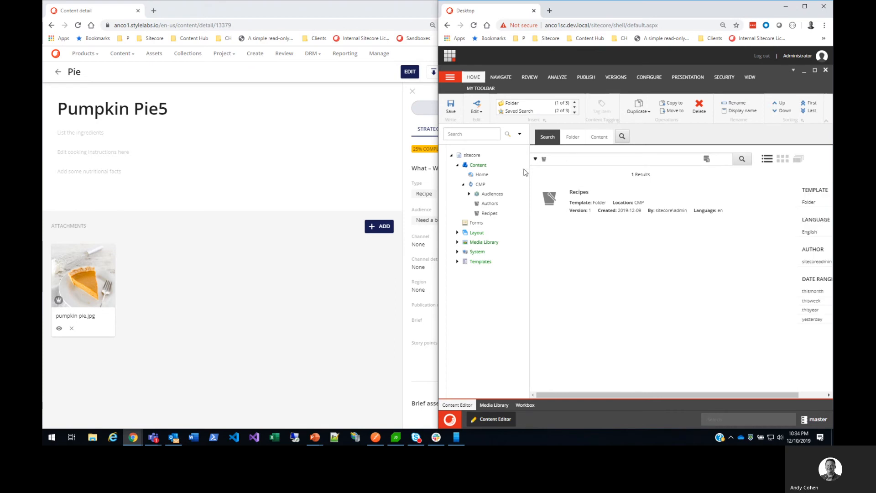
Refresh the CMP content node until Recipes can be expanded, and list the items in the Recipes bucket
left_click(463, 185)
left_click(464, 185)
left_click(464, 184)
left_click(464, 185)
left_click(464, 185)
left_click(464, 184)
left_click(464, 184)
left_click(464, 185)
left_click(464, 185)
left_click(464, 185)
left_click(464, 185)
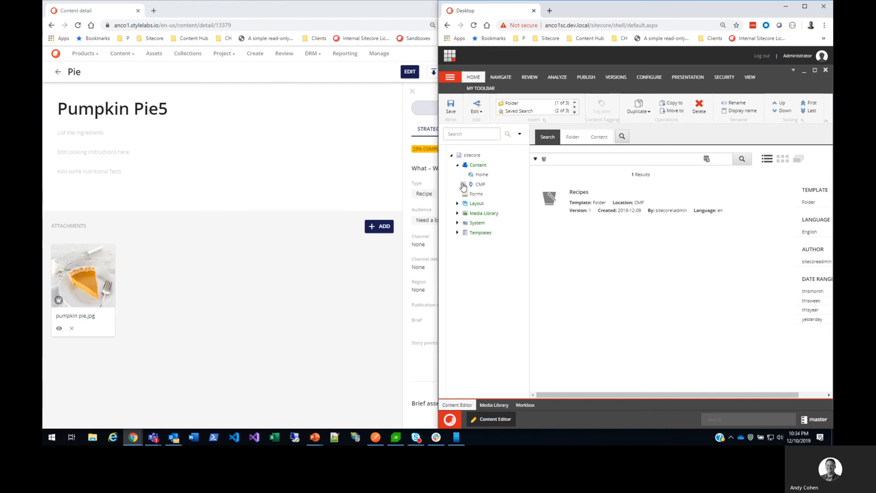
left_click(464, 184)
left_click(464, 185)
left_click(464, 184)
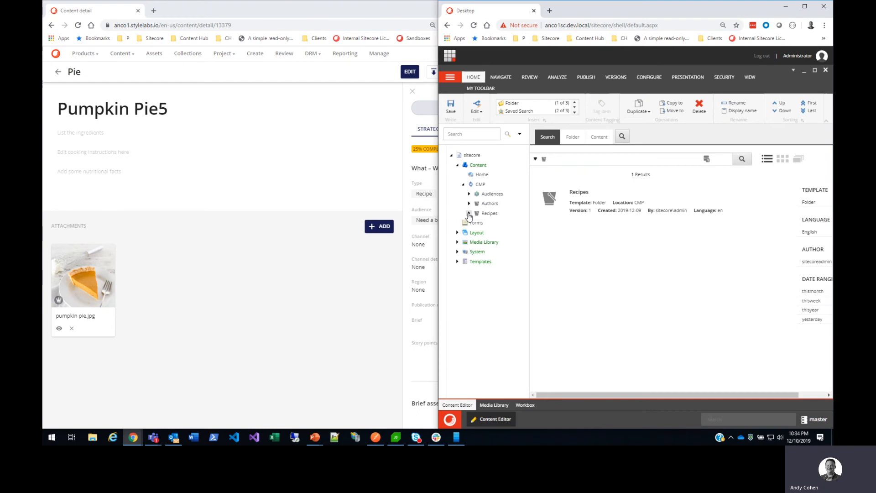
left_click(470, 213)
left_click(489, 213)
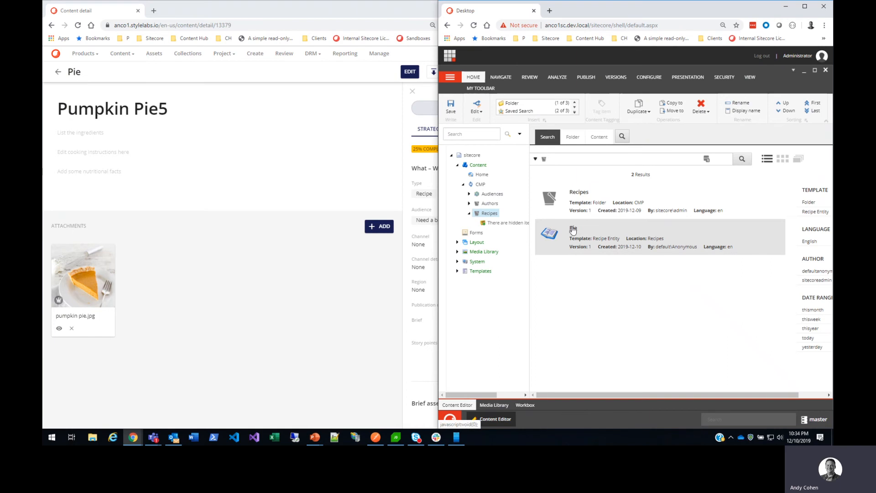
Compare the Content Hub recipe title with the Pie item in Sitecore, widening the Sitecore window and rerunning the Recipes search
left_click_drag(86, 78, 68, 77)
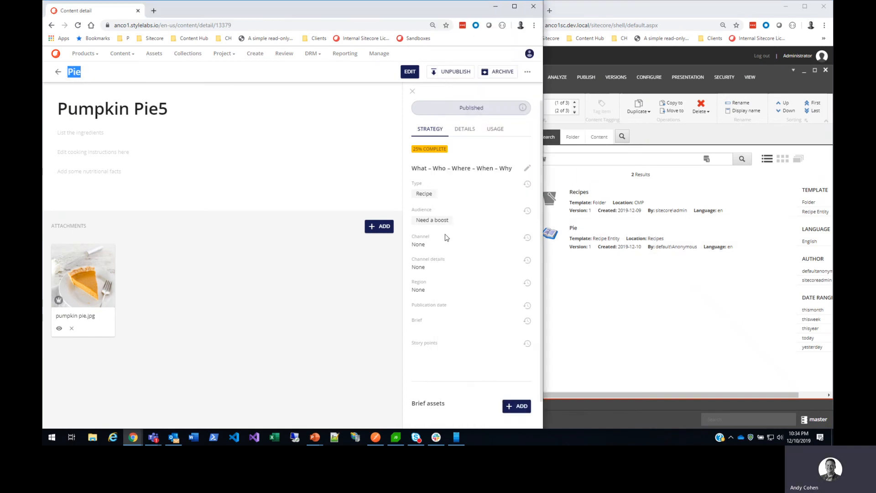
left_click(576, 308)
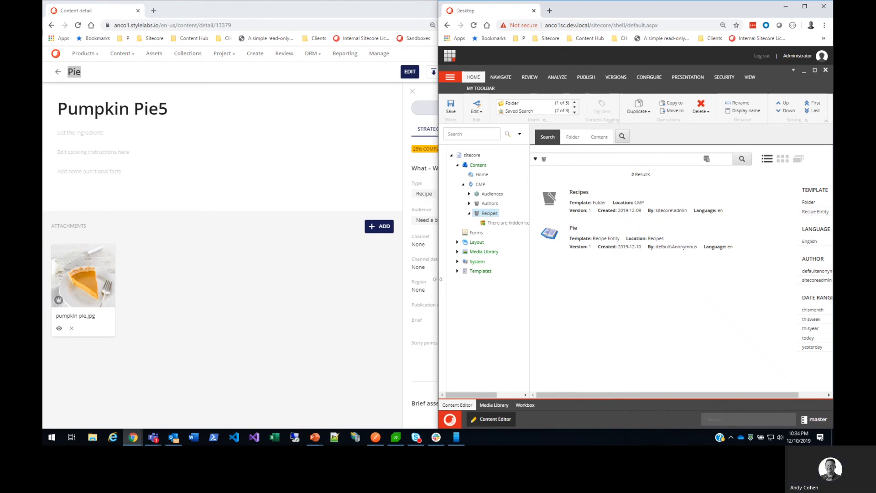
left_click_drag(437, 279, 373, 287)
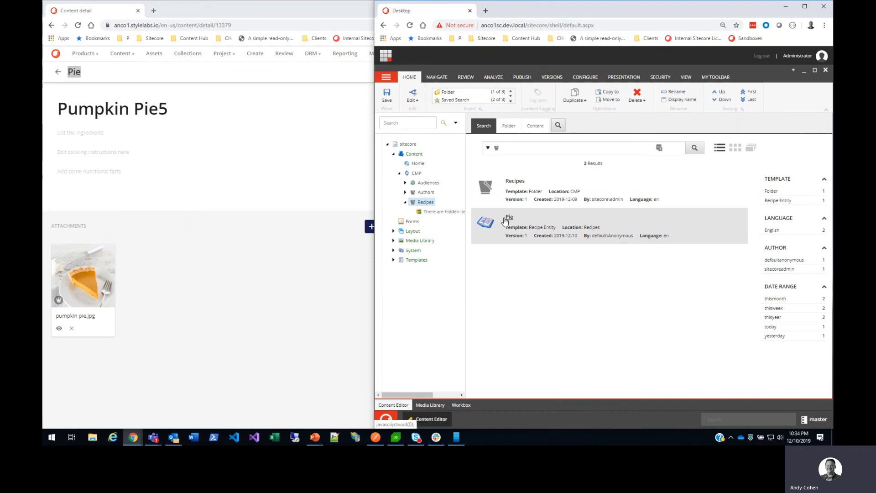
left_click(701, 148)
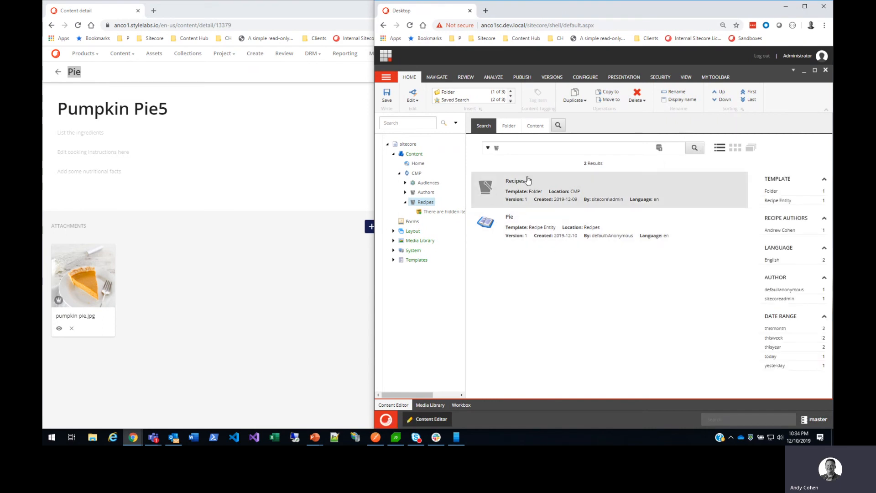
Open the Recipe Authors facet in System > Settings > Buckets > Facets and check its indexed field name
double_click(812, 222)
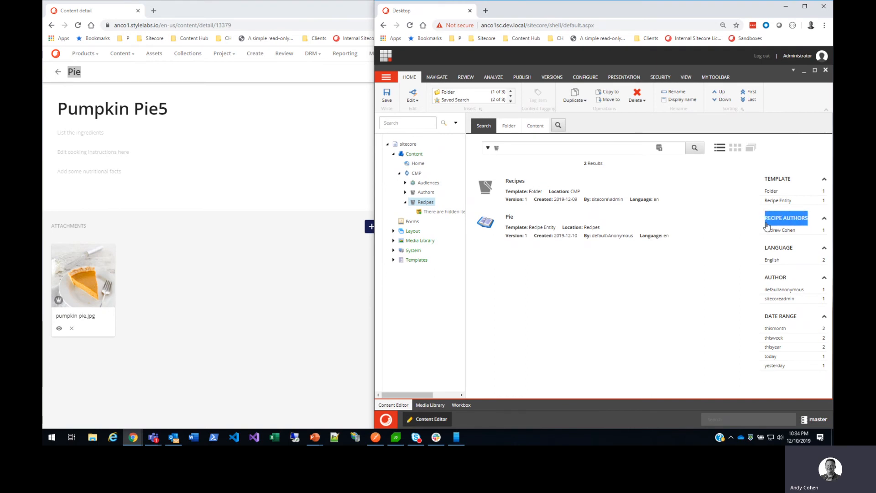
left_click(393, 251)
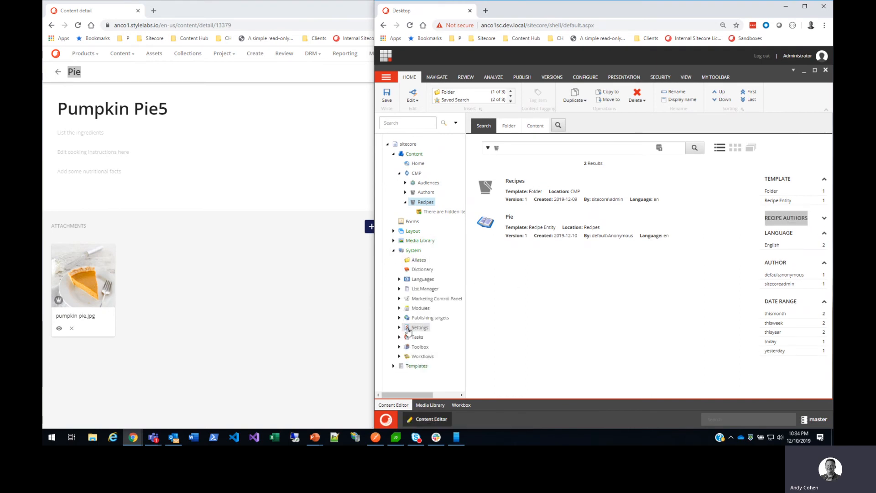
left_click(400, 329)
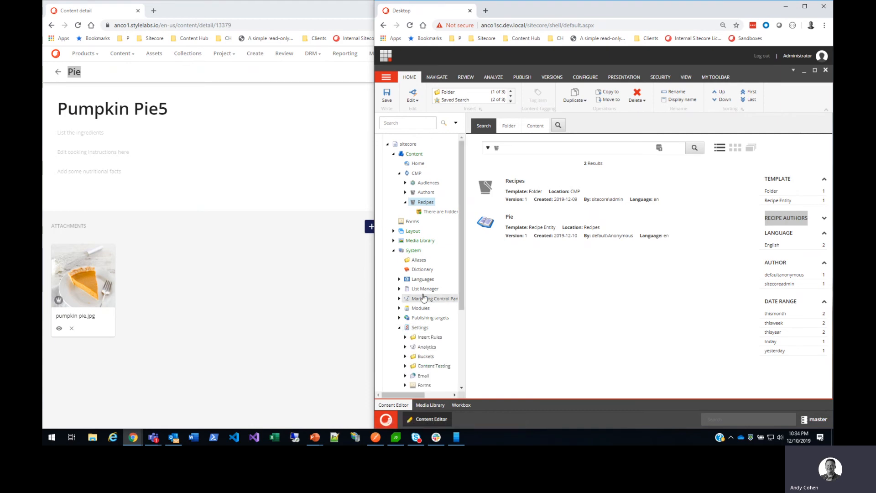
scroll(417, 292, "down", 3)
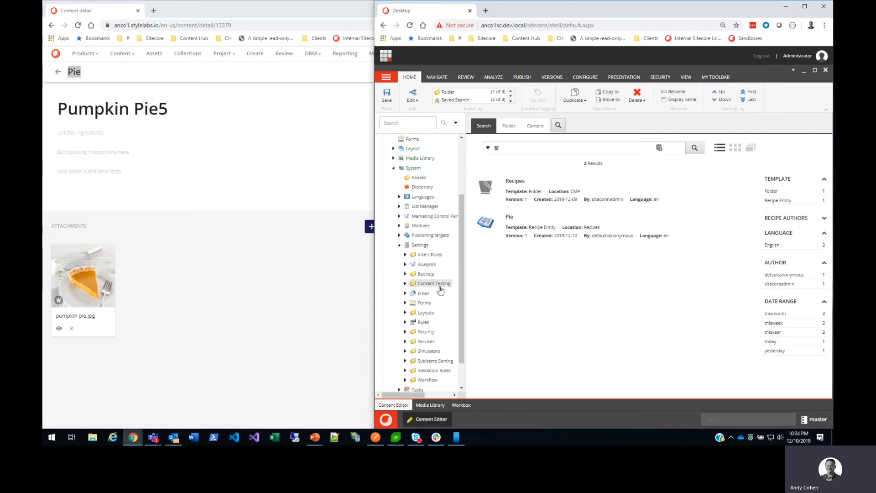
left_click(405, 274)
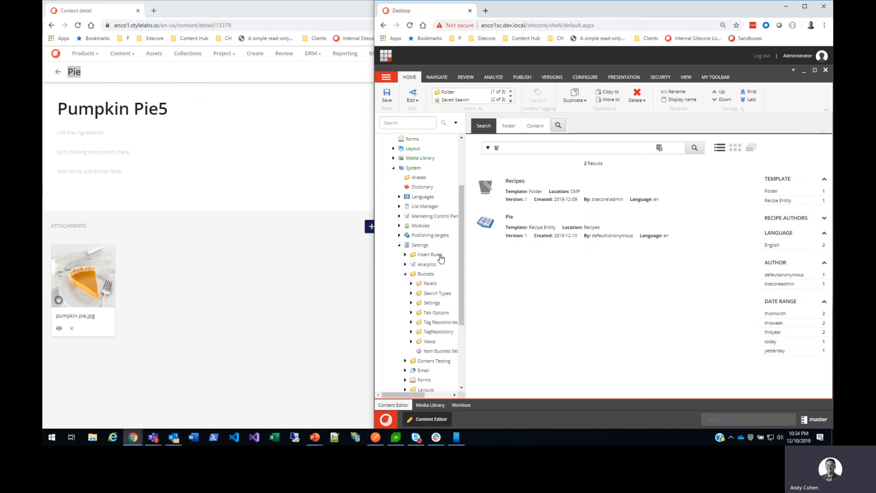
left_click(411, 302)
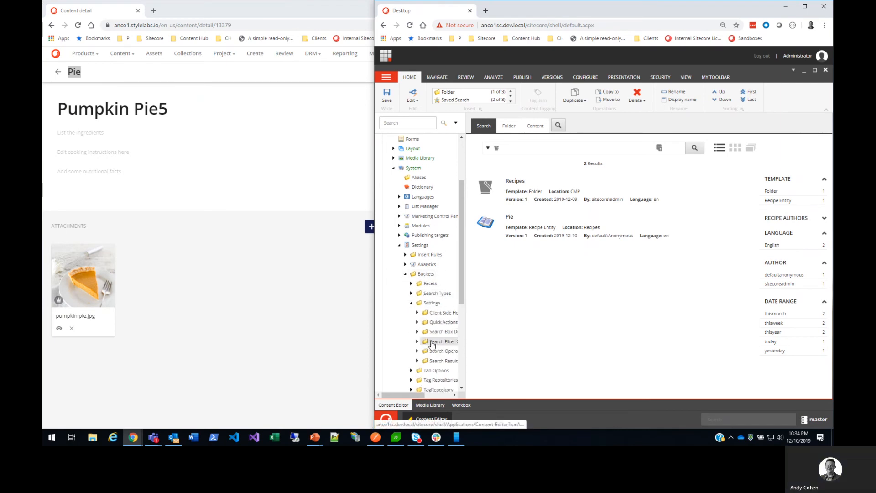
left_click(411, 284)
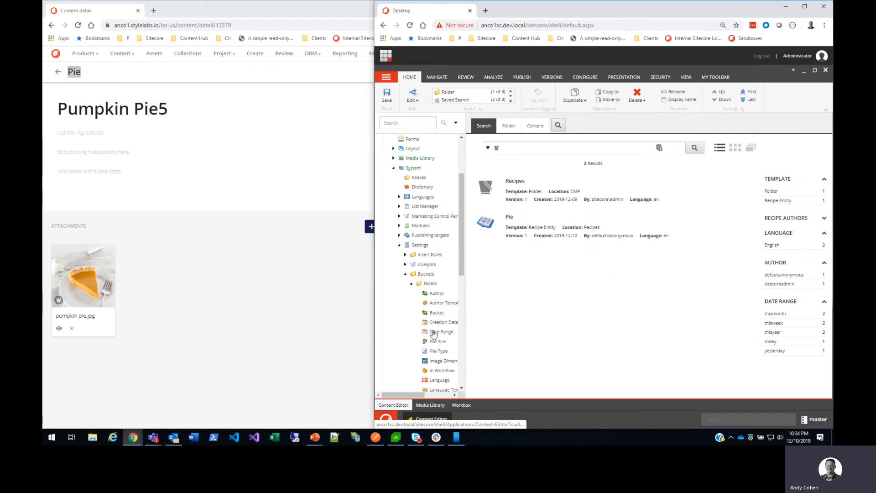
scroll(443, 365, "down", 1)
scroll(446, 365, "down", 1)
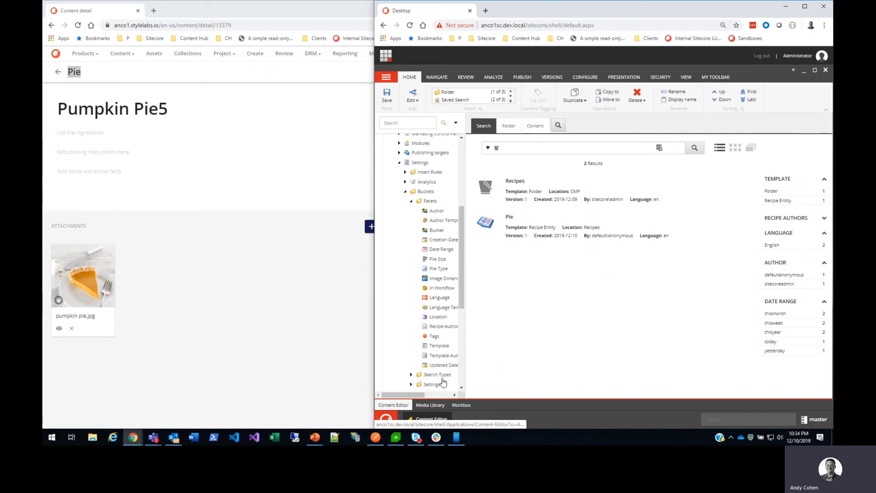
left_click(449, 327)
double_click(476, 321)
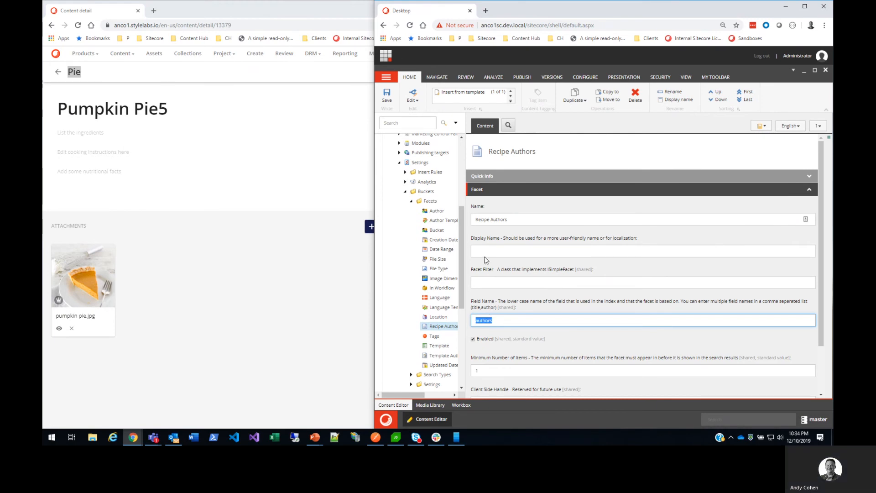
Open the Pie item from the Recipes bucket, check its title, publication date and recipe image, and collapse the Primary Section
scroll(438, 253, "up", 3)
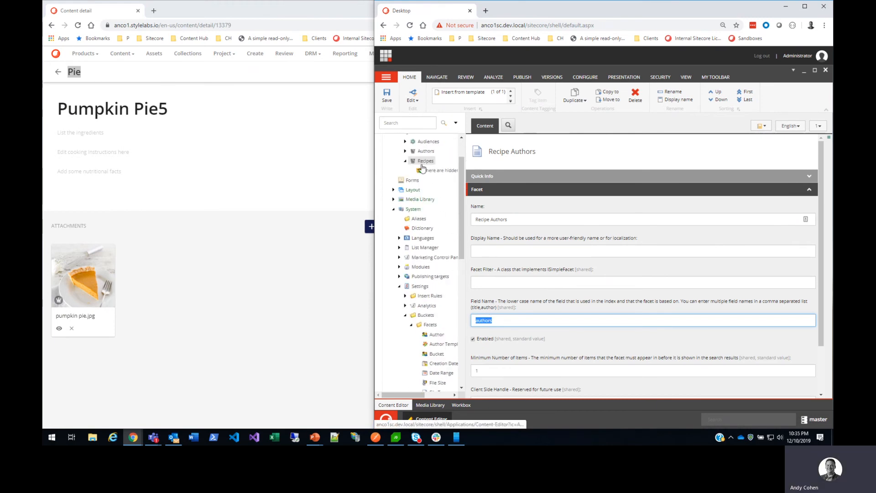
left_click(423, 162)
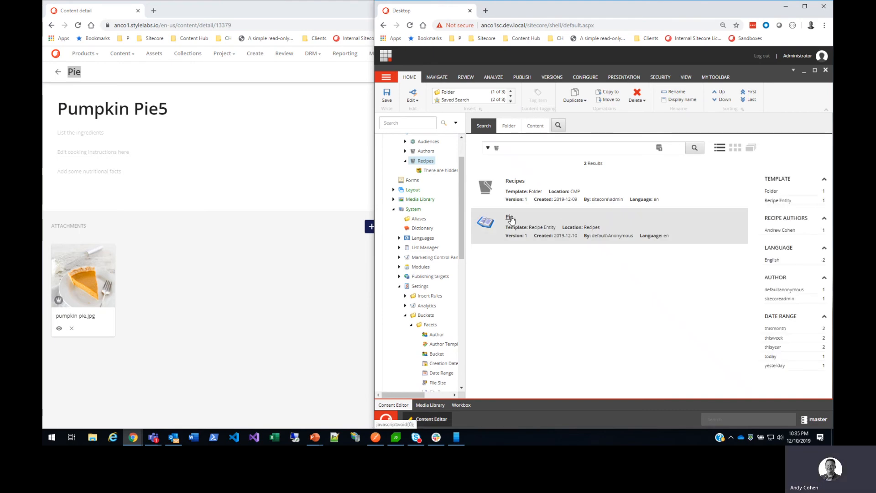
left_click(510, 218)
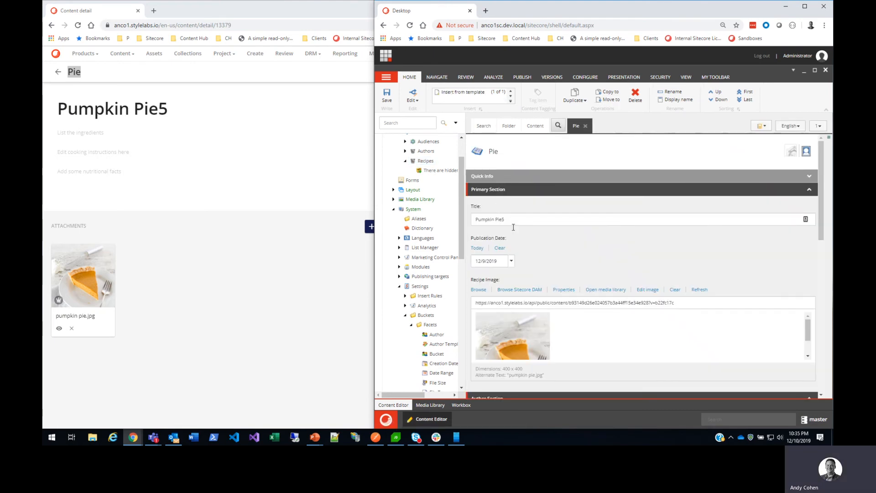
scroll(509, 228, "down", 1)
triple_click(511, 179)
left_click_drag(510, 198, 471, 202)
left_click(533, 219)
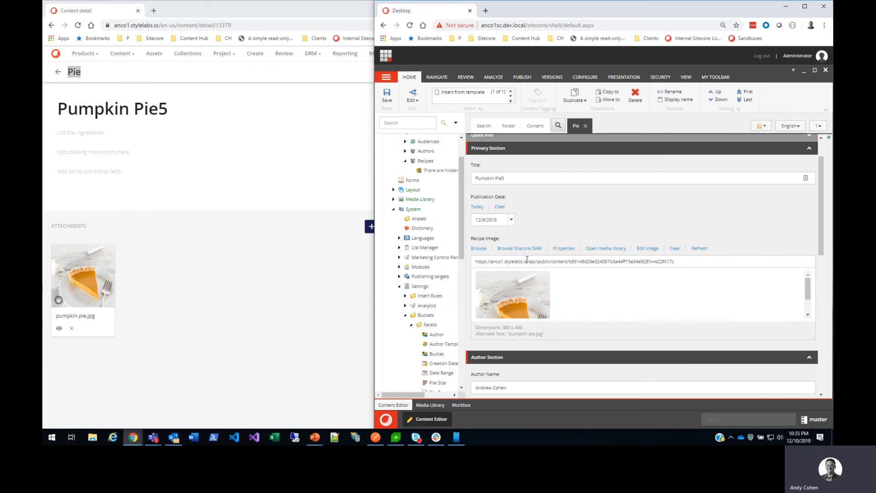
scroll(572, 258, "down", 1)
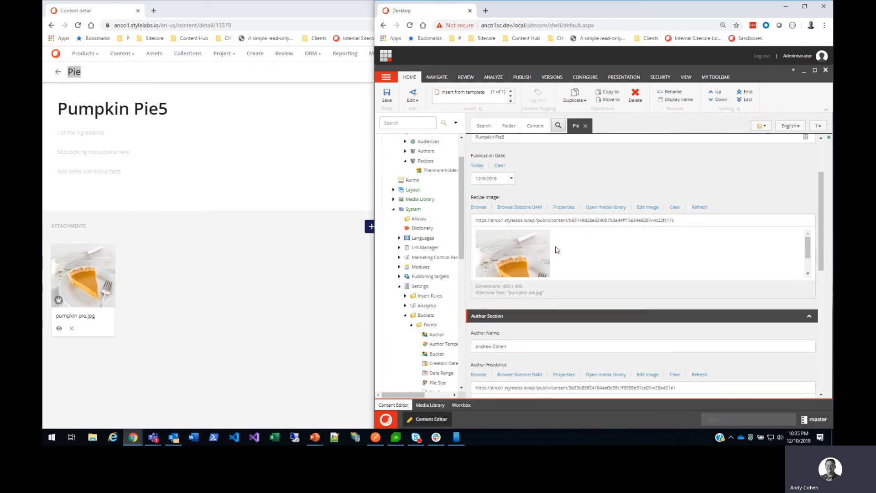
scroll(576, 280, "down", 1)
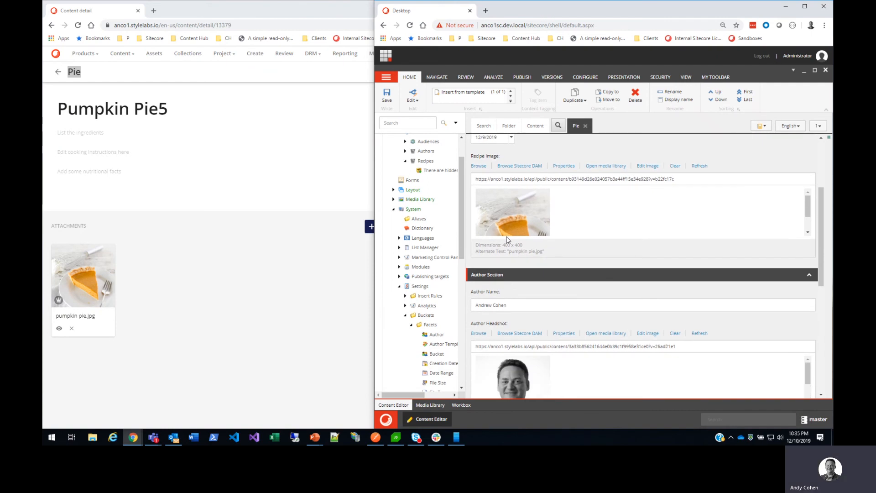
scroll(525, 210, "up", 2)
left_click(508, 153)
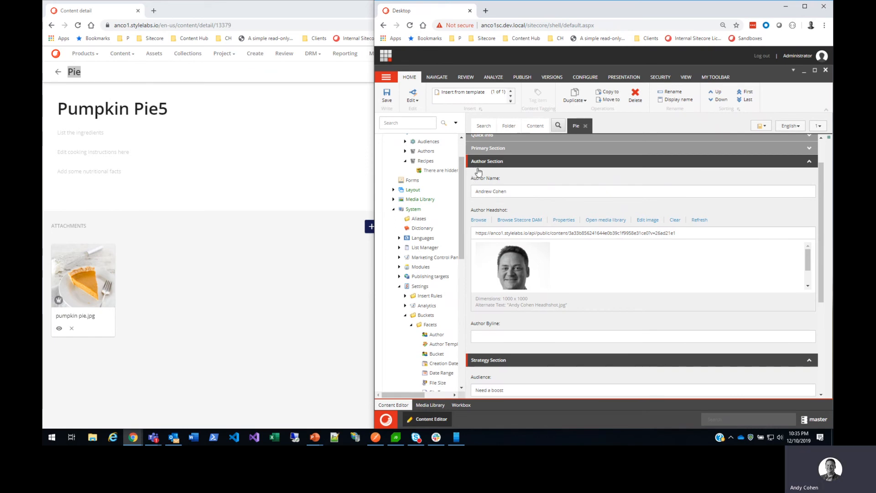
Review Pie's author name, headshot and Strategy Section audience, collapsing both sections after checking them
scroll(536, 210, "up", 1)
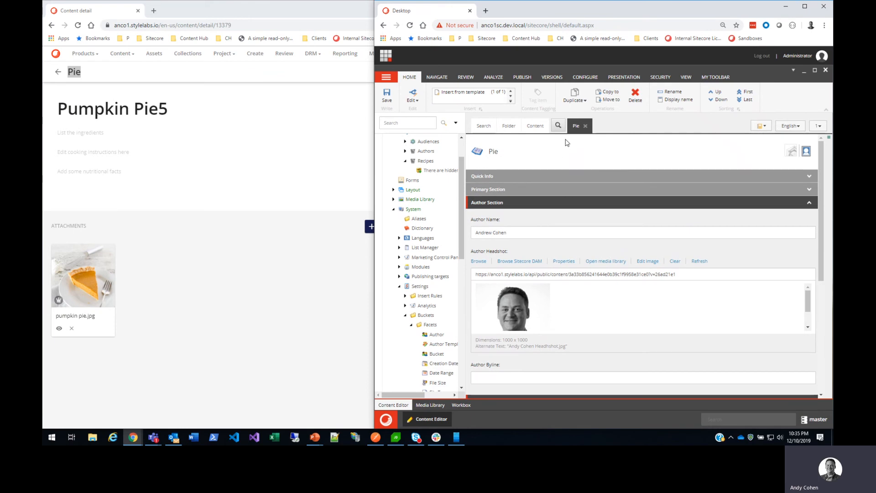
scroll(491, 282, "down", 3)
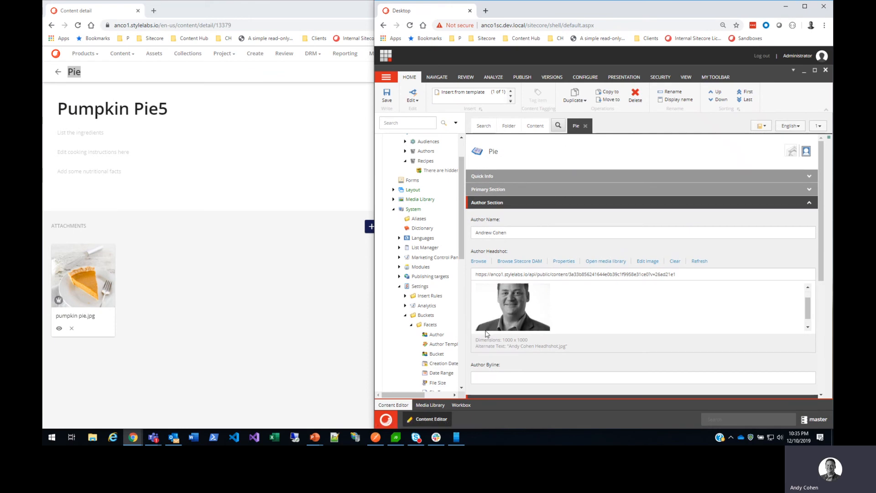
scroll(491, 282, "up", 2)
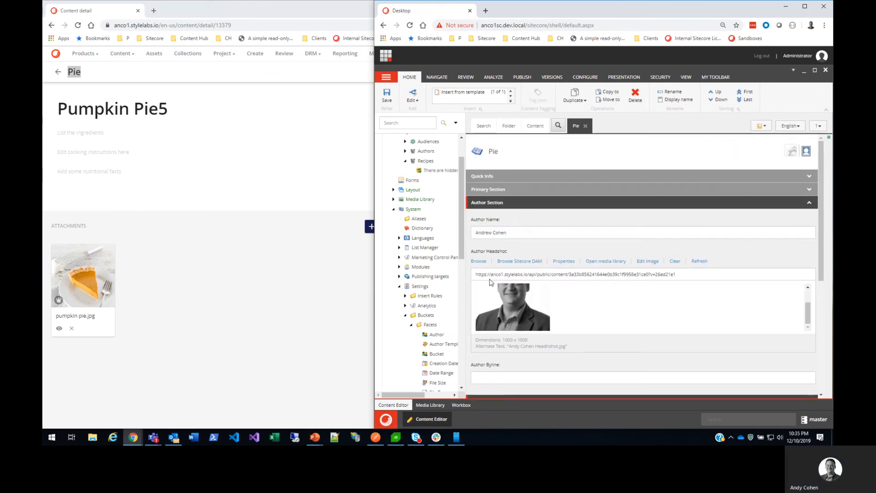
left_click(490, 203)
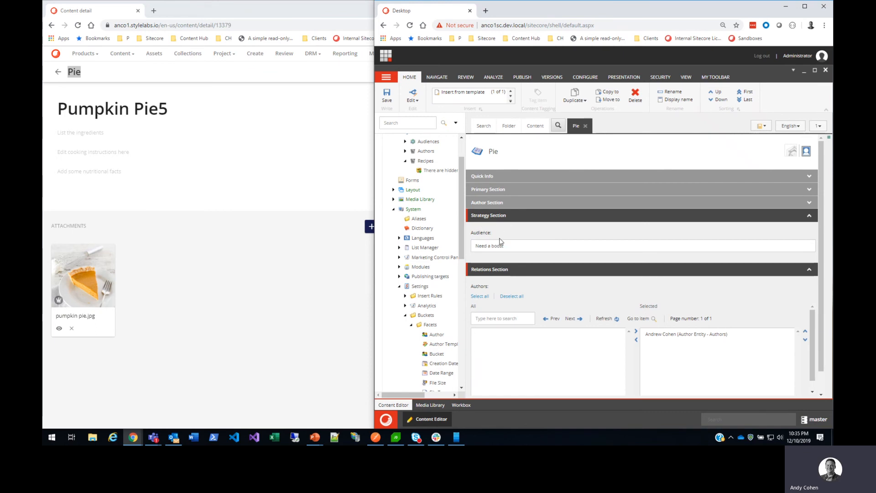
left_click_drag(514, 245, 470, 248)
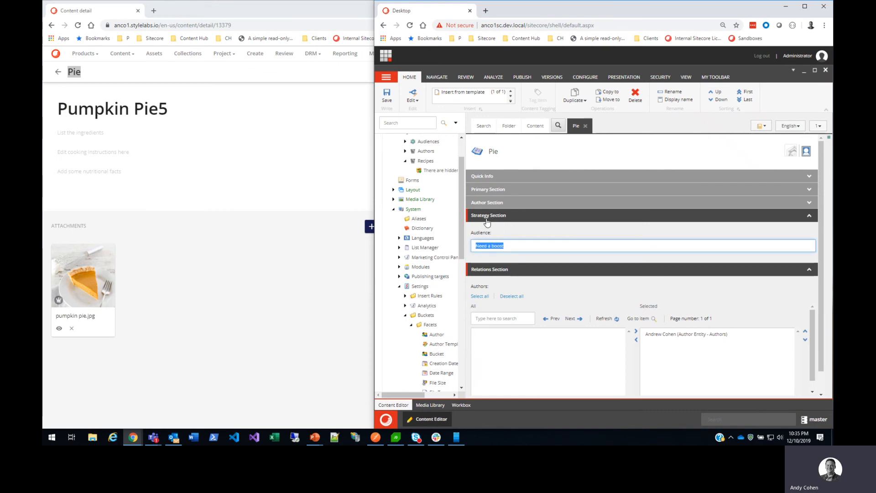
left_click(507, 233)
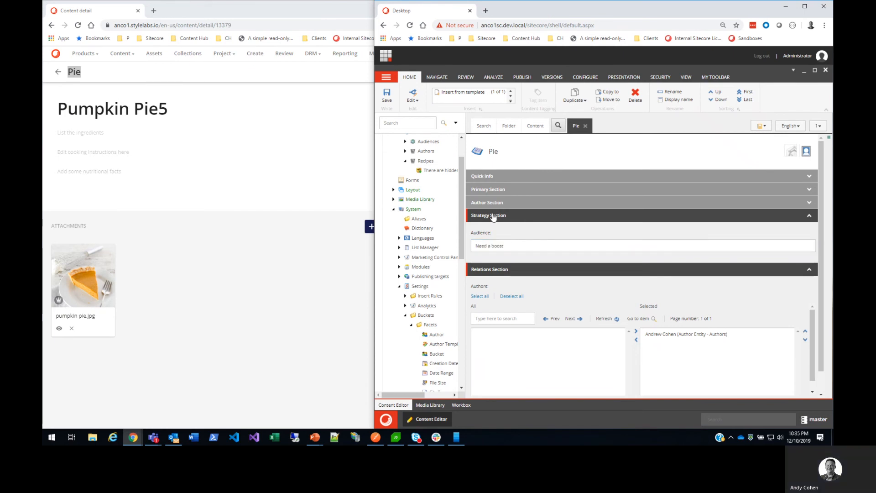
left_click(493, 217)
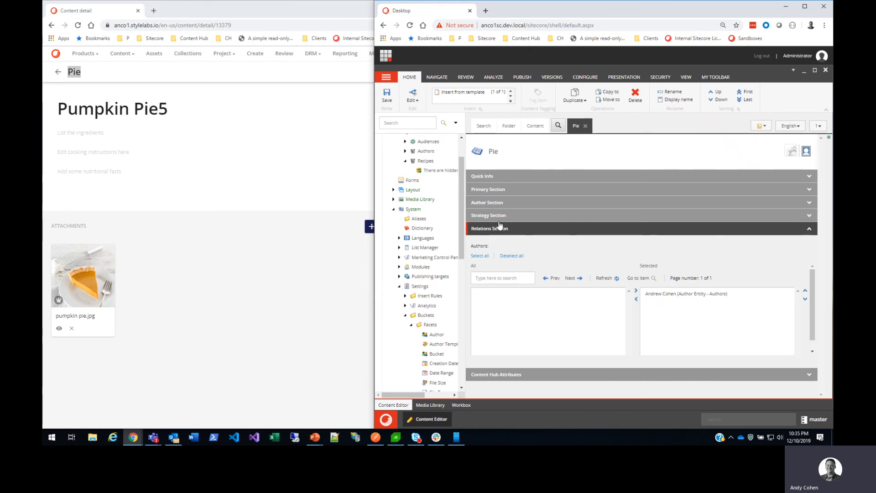
Check Pie's related author against the items in the Authors bucket, and return to Pie's Relations Section through Recipes
left_click(659, 295)
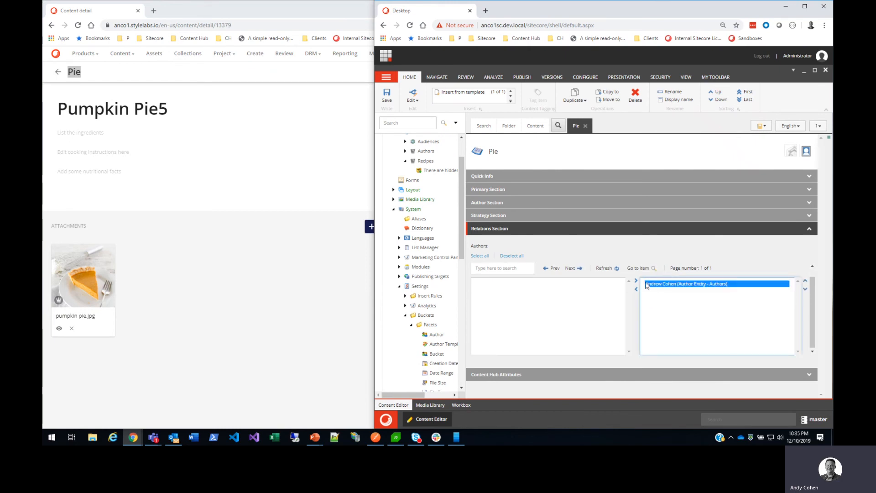
scroll(420, 196, "up", 2)
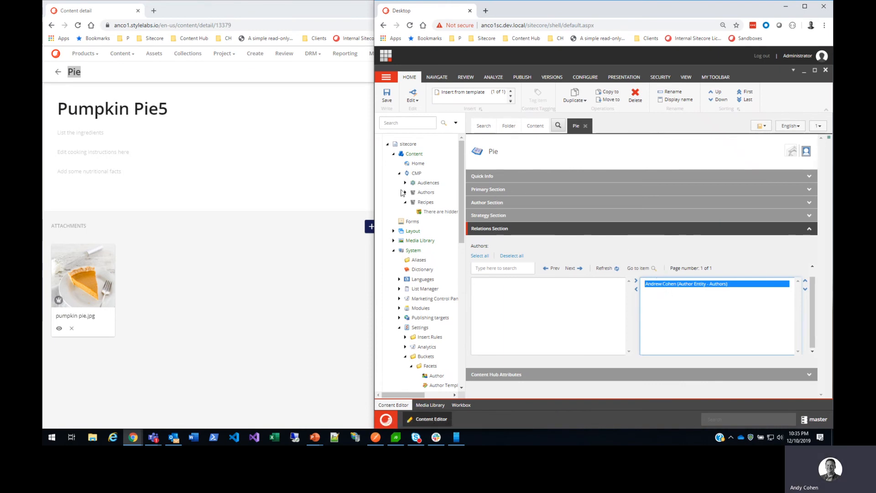
left_click(418, 194)
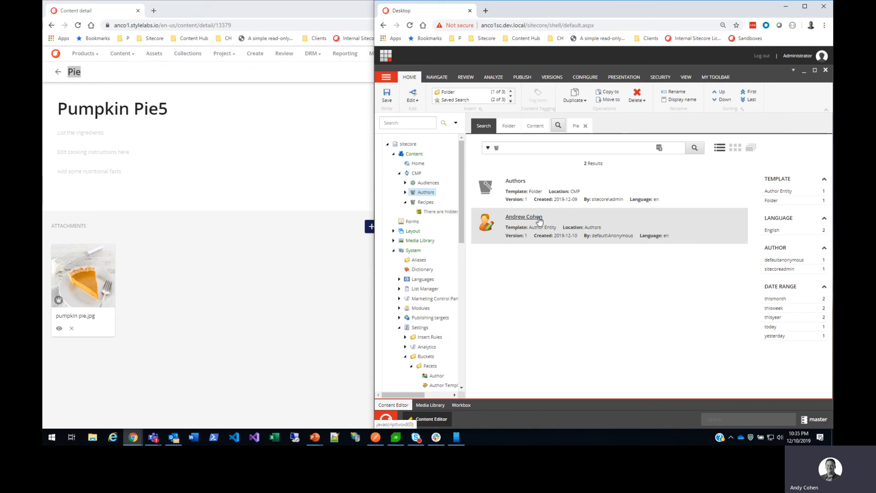
left_click(416, 203)
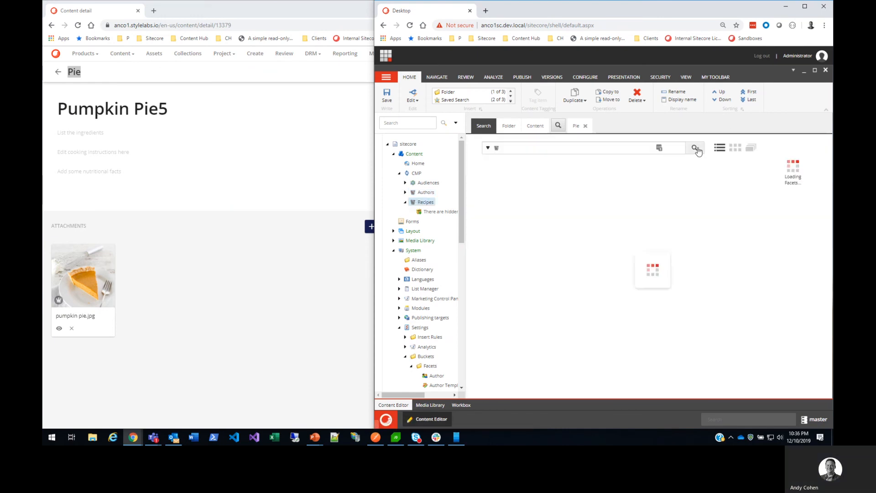
left_click(535, 218)
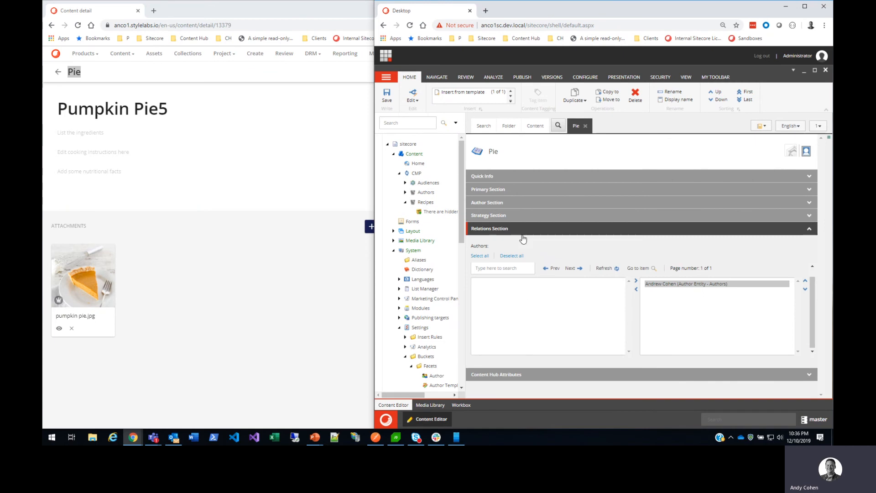
left_click(506, 229)
left_click(510, 229)
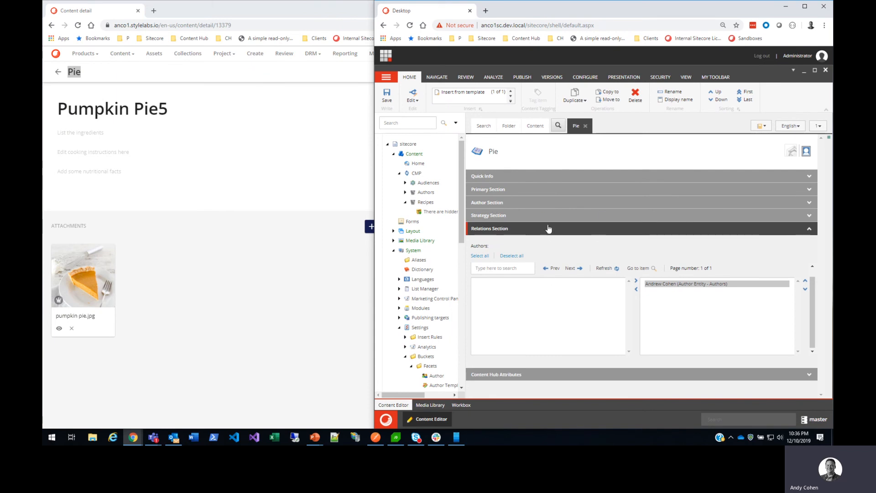
Expand the CMP Audiences and inspect the Health focus item's audience identifier and associated profile card
left_click(405, 183)
left_click(436, 192)
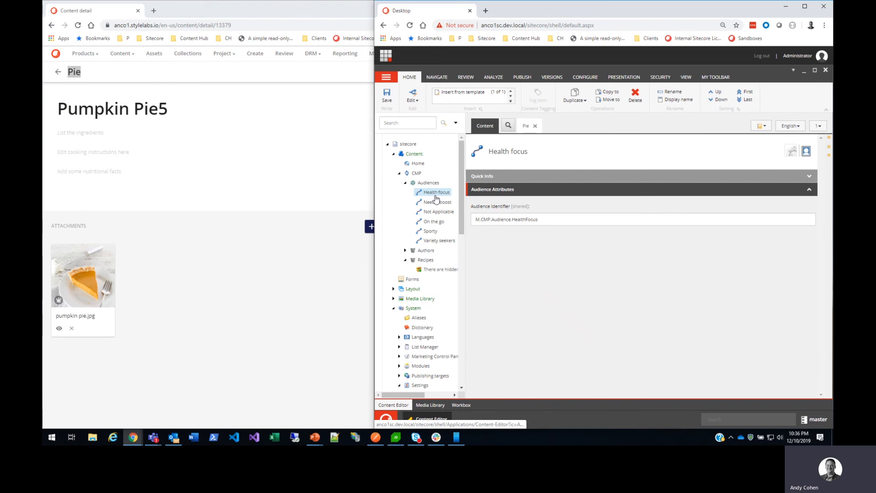
double_click(526, 220)
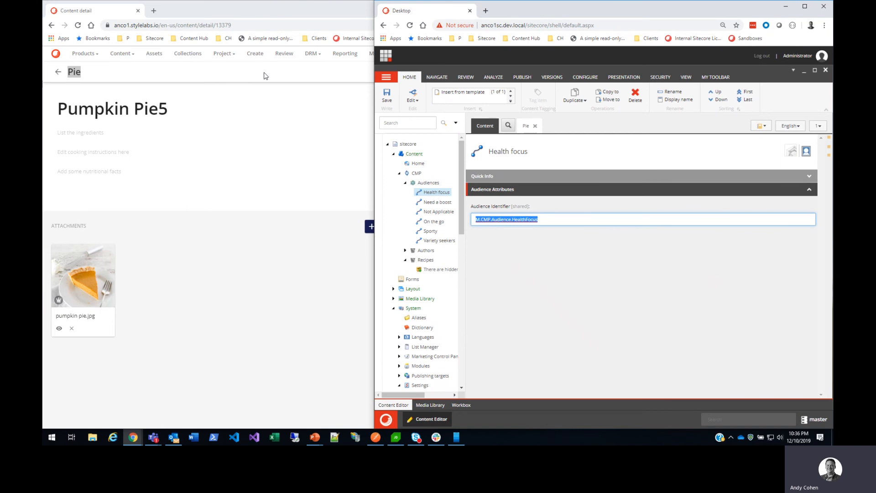
left_click(688, 295)
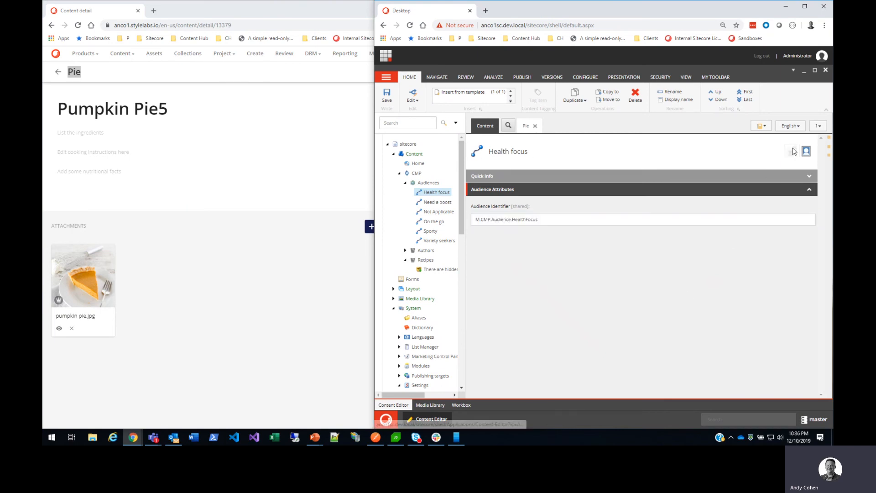
left_click(806, 151)
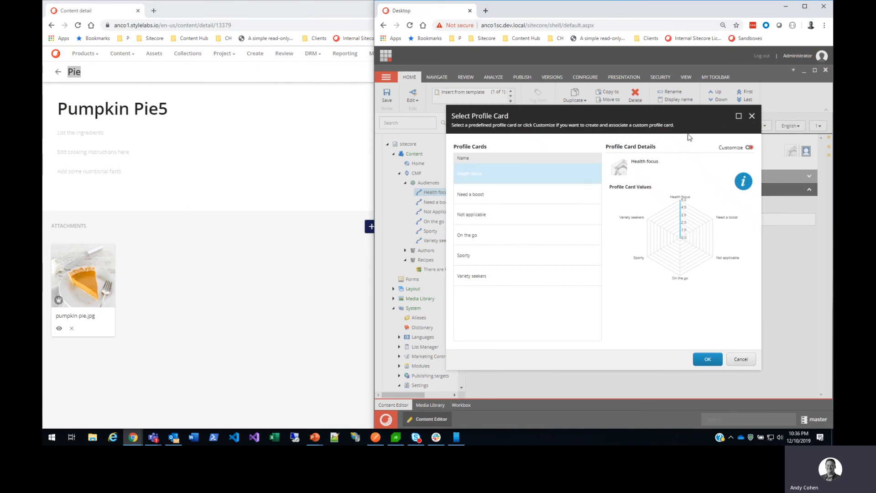
left_click(751, 116)
Inspect the profile card associated with the Need a boost audience item, and close the card selection without changes
left_click(437, 202)
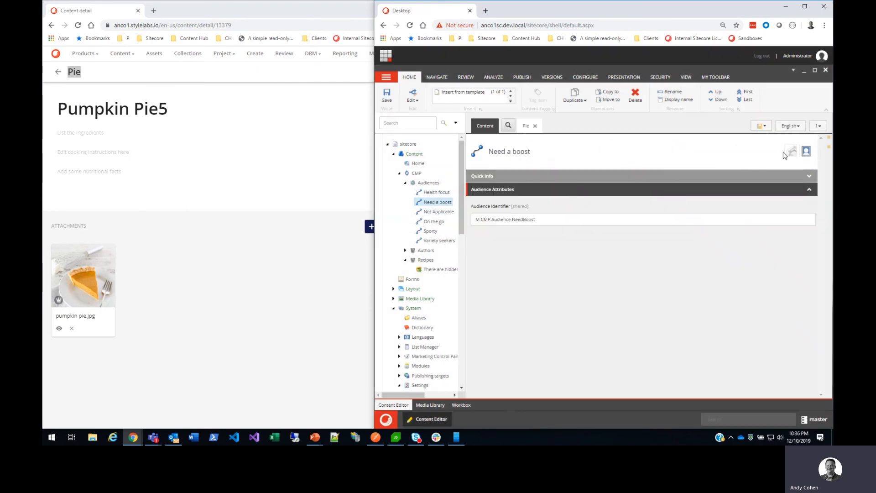
left_click(791, 152)
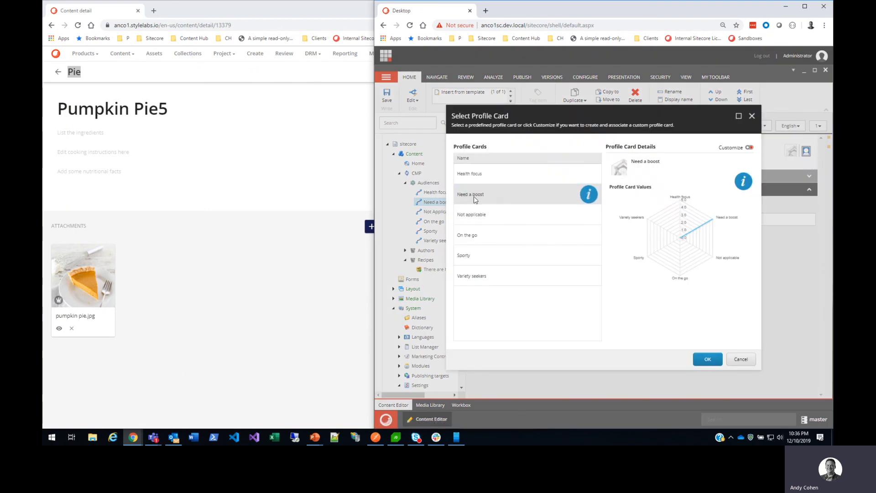
left_click(752, 116)
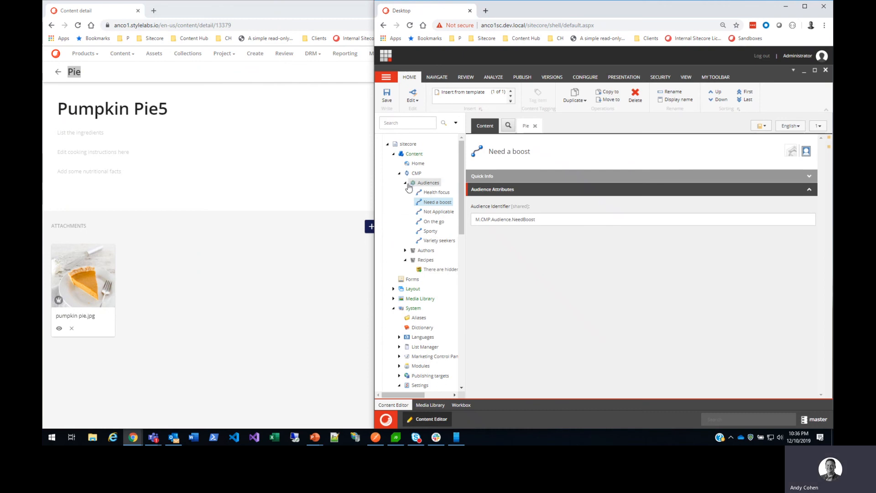
Return to the Pie item, collapse its Relations Section and check the profile card assigned to the recipe
left_click(526, 125)
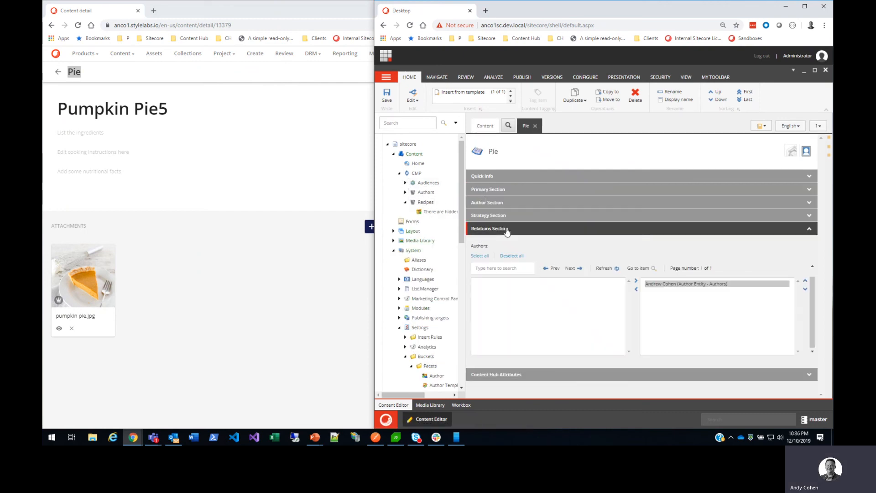
left_click(507, 232)
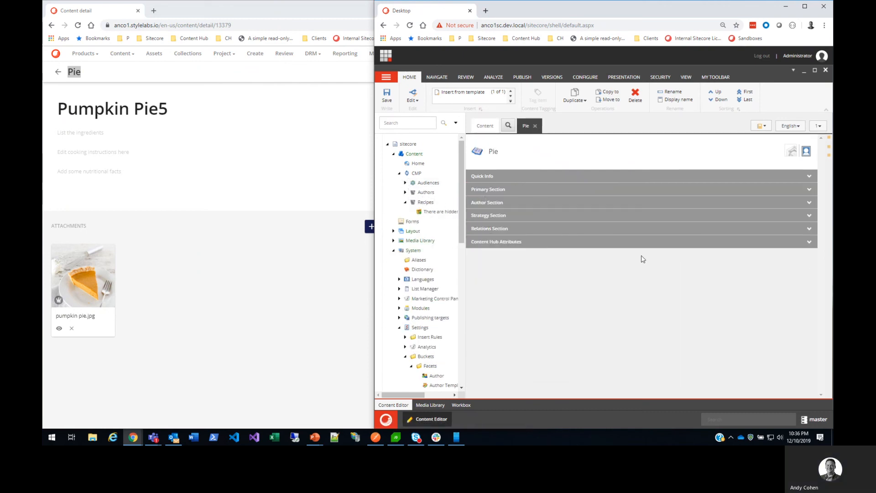
left_click(790, 151)
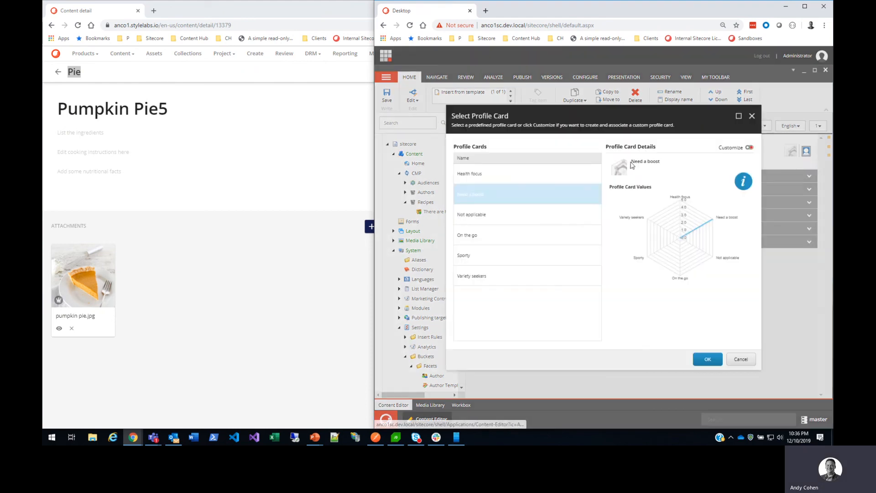
left_click(470, 197)
left_click(740, 360)
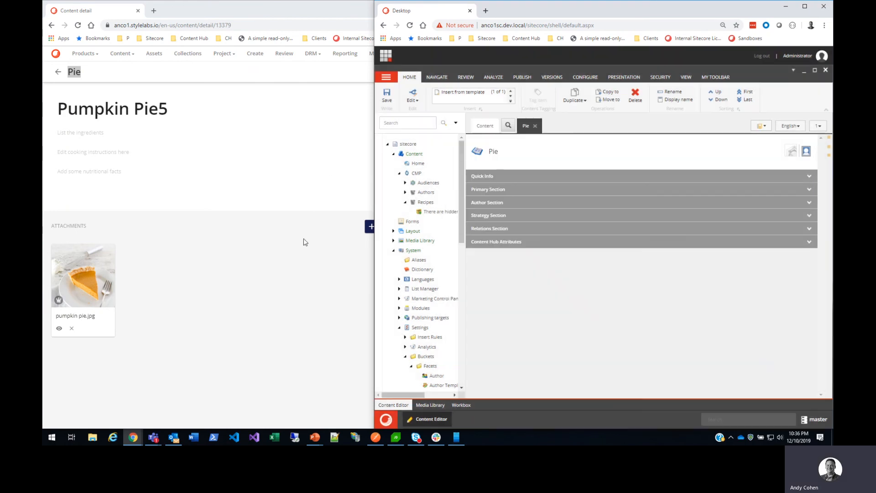
Switch to Content Hub, unpublish the Pie recipe, change its title to "Pumpkin Pie Is Good" and save it
left_click(300, 277)
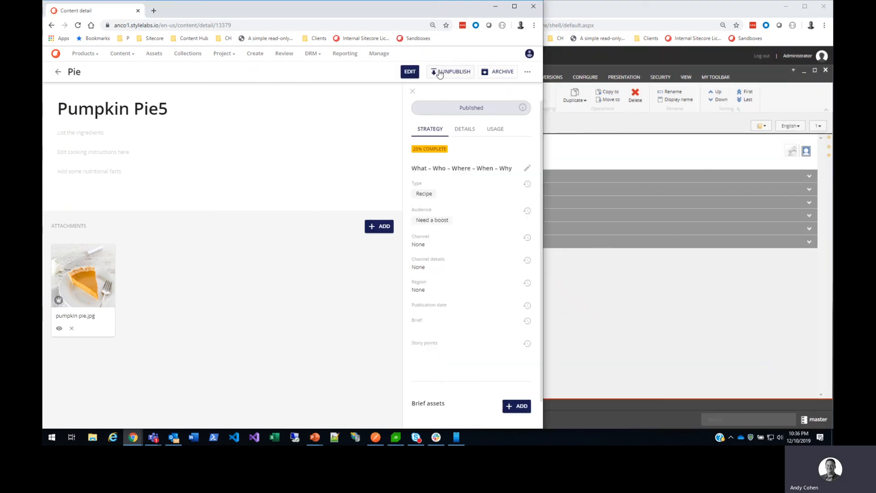
left_click(359, 73)
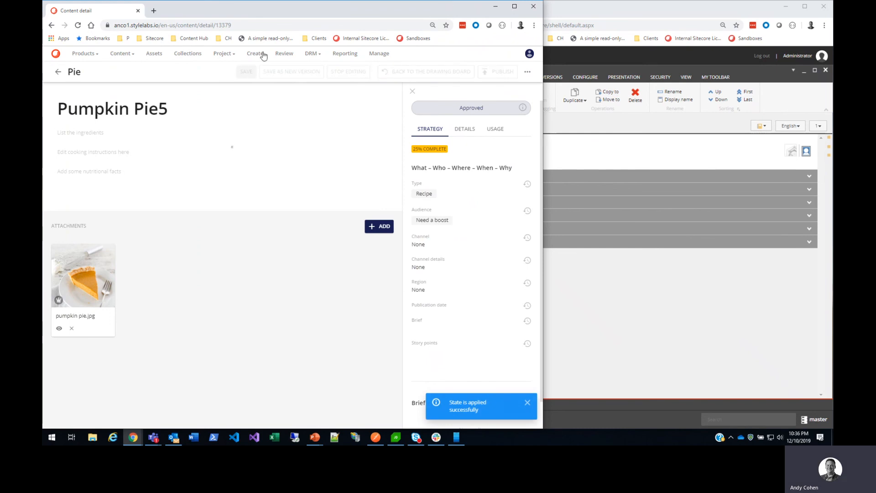
left_click(173, 106)
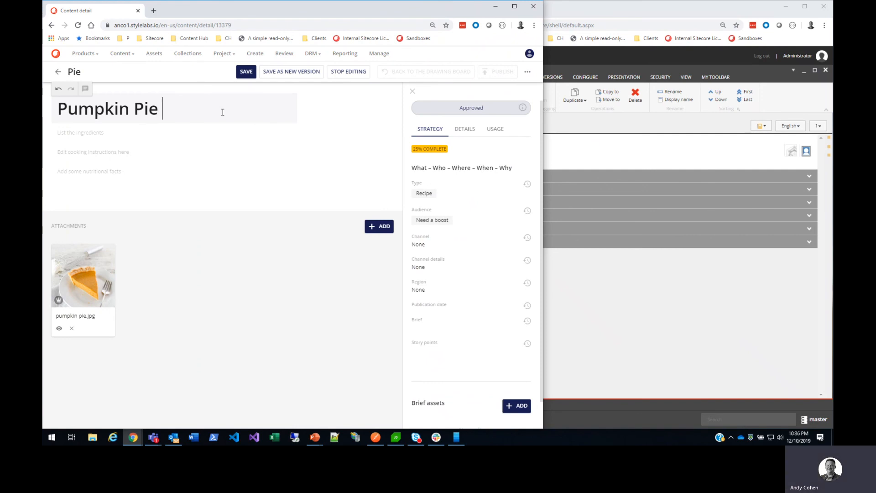
type("Is Good")
left_click(249, 72)
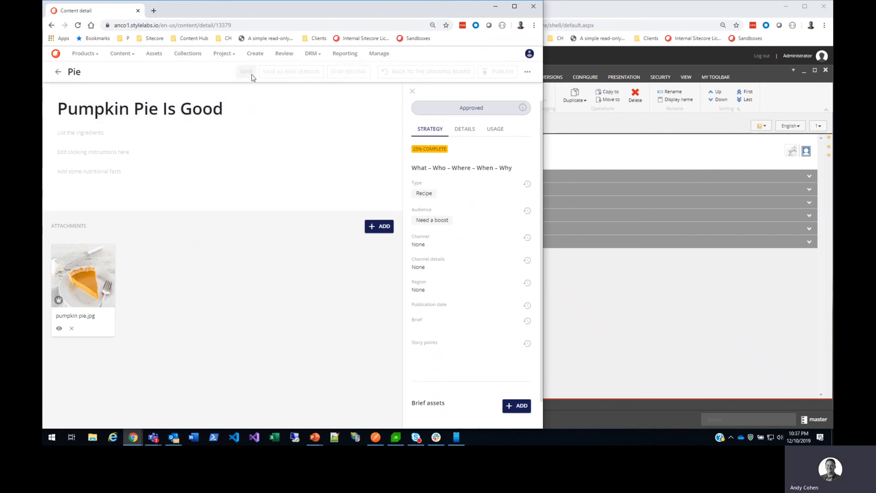
Open the recipe's details and dismiss the save and error notifications
left_click(466, 131)
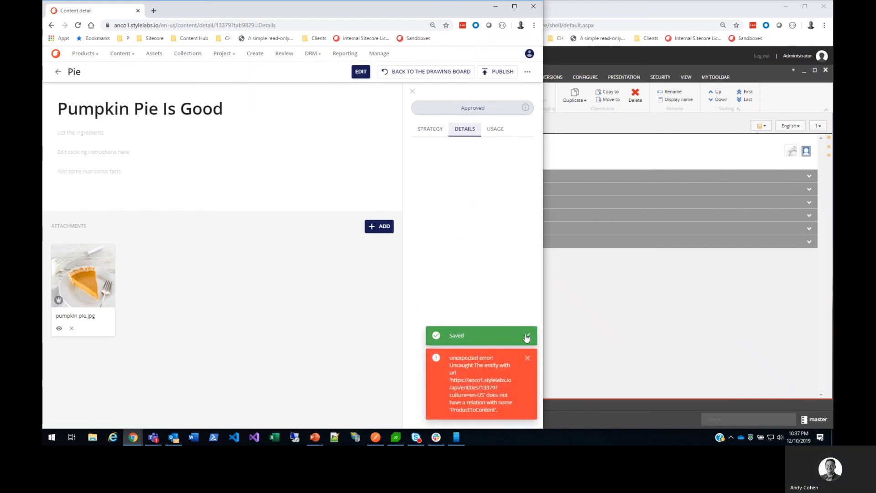
left_click(527, 336)
left_click(529, 359)
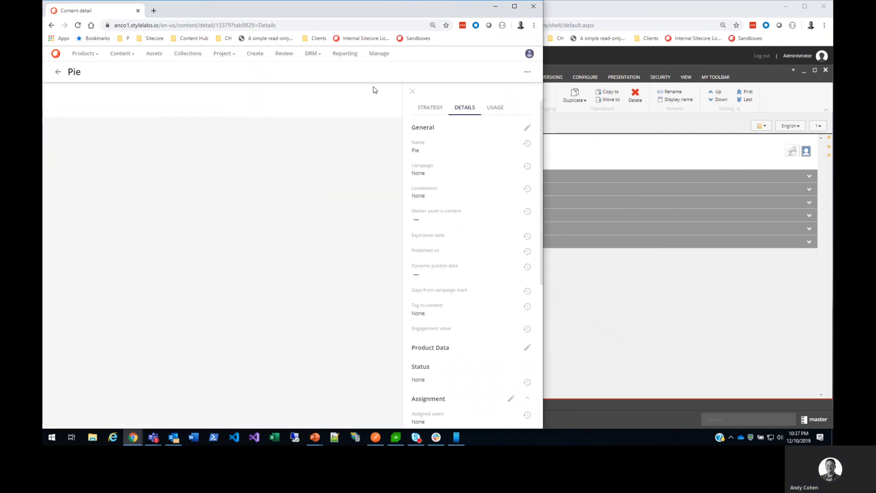
Add the second available author to the recipe details, keeping the existing author, and save the section
scroll(447, 206, "down", 2)
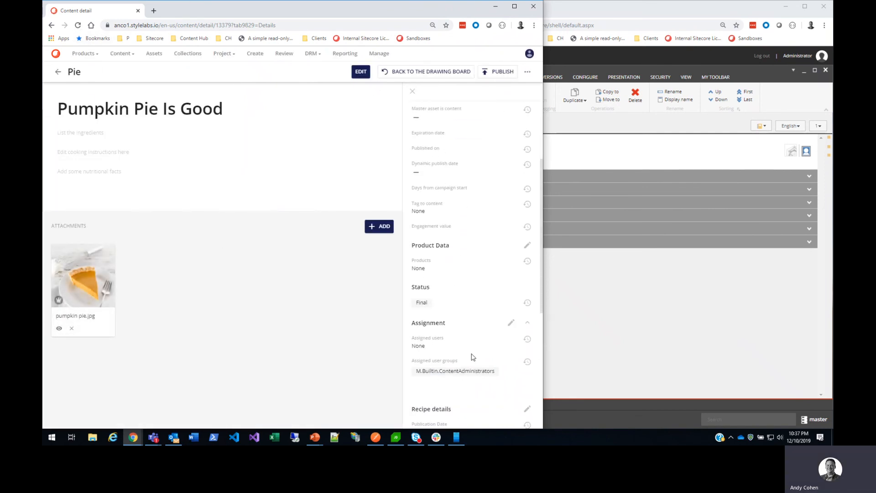
scroll(467, 178, "up", 3)
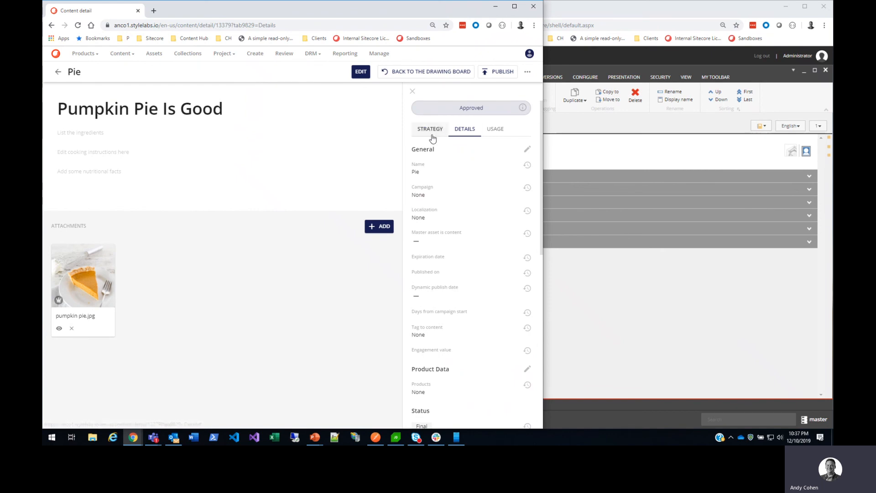
scroll(441, 273, "down", 5)
scroll(447, 306, "down", 1)
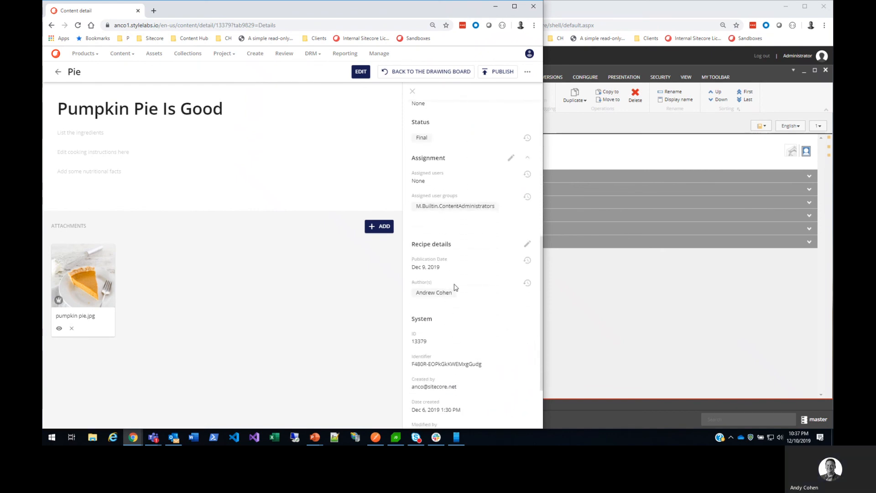
left_click(528, 245)
left_click(420, 324)
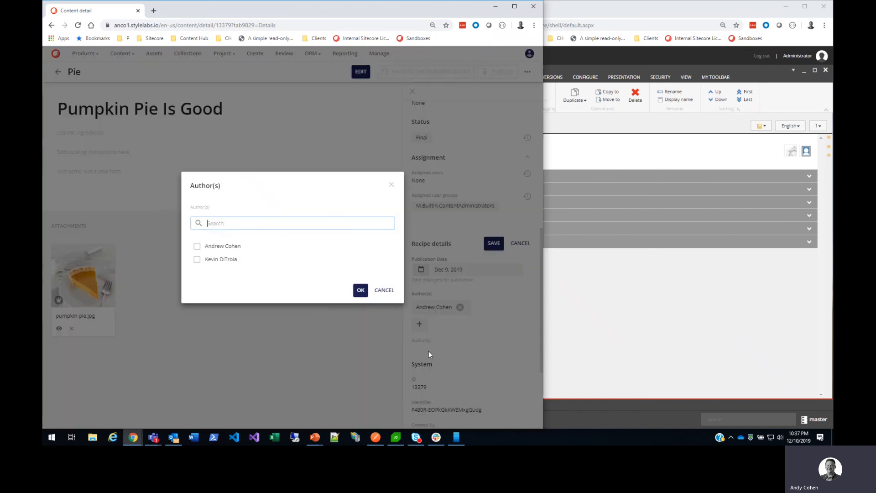
left_click(197, 259)
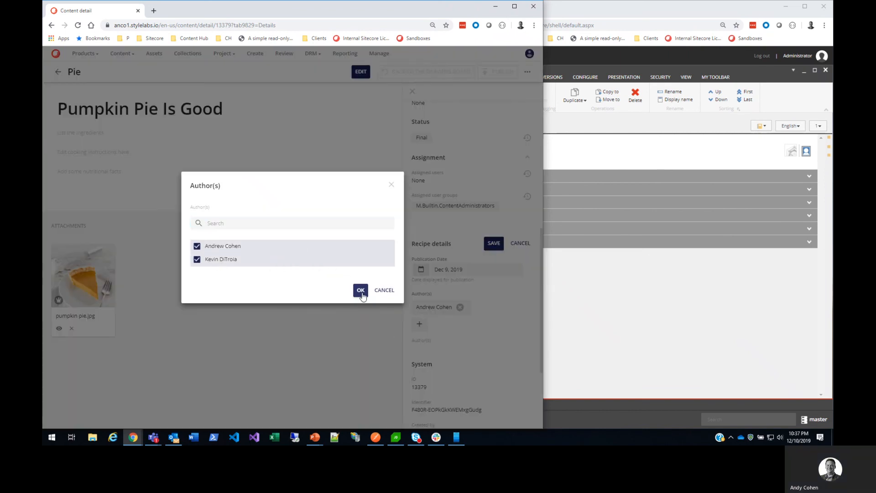
left_click(360, 290)
left_click(325, 259)
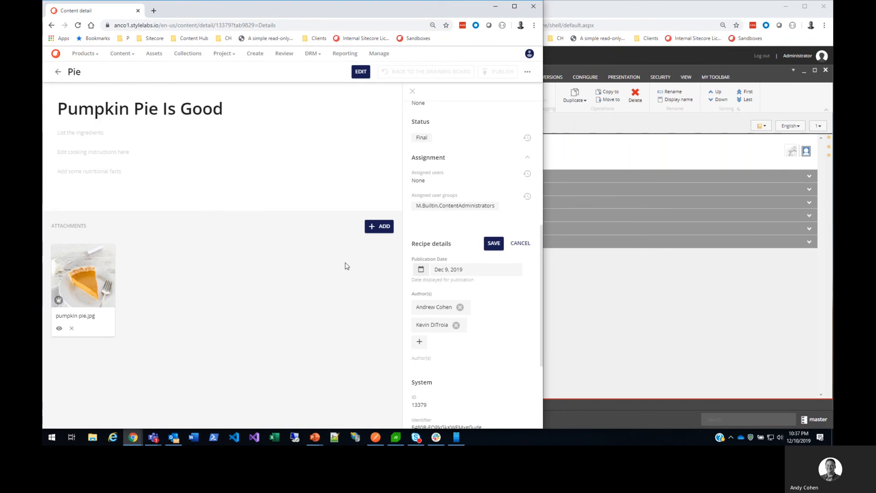
left_click(492, 243)
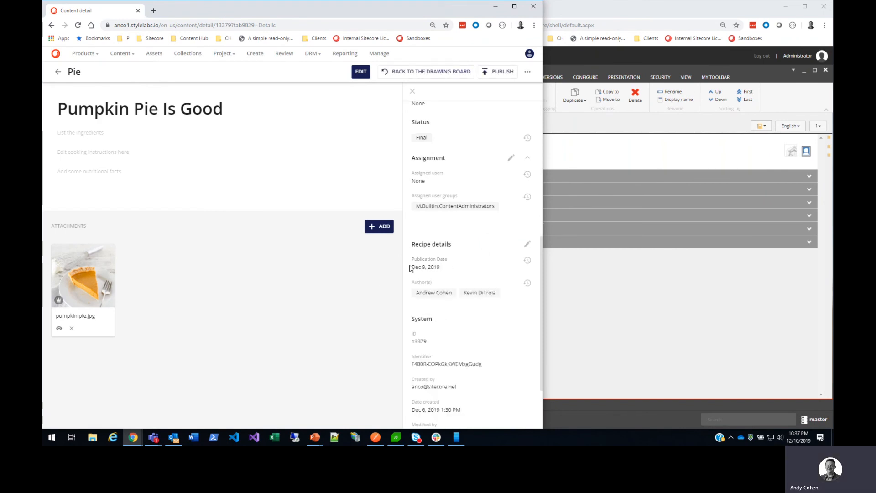
Compare the recipe's audience in its strategy information with Pie's assigned profile card in Sitecore, and return to Content Hub
scroll(447, 136, "up", 3)
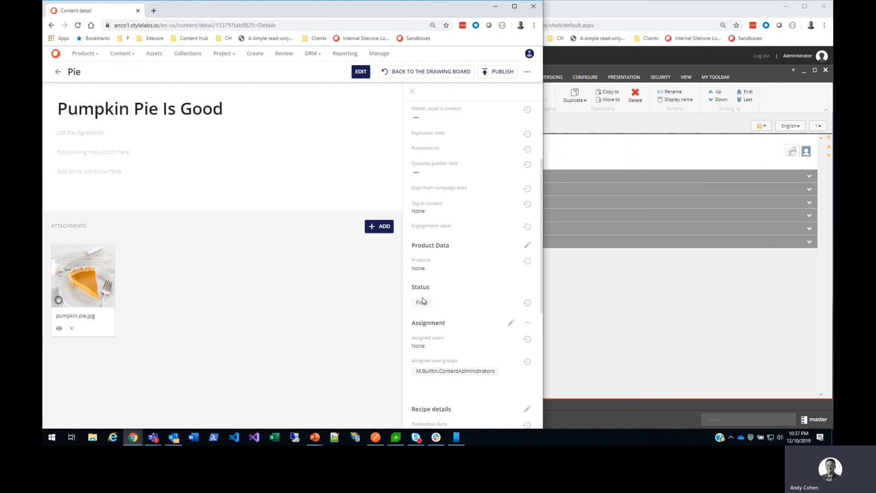
scroll(424, 316, "up", 3)
left_click(429, 130)
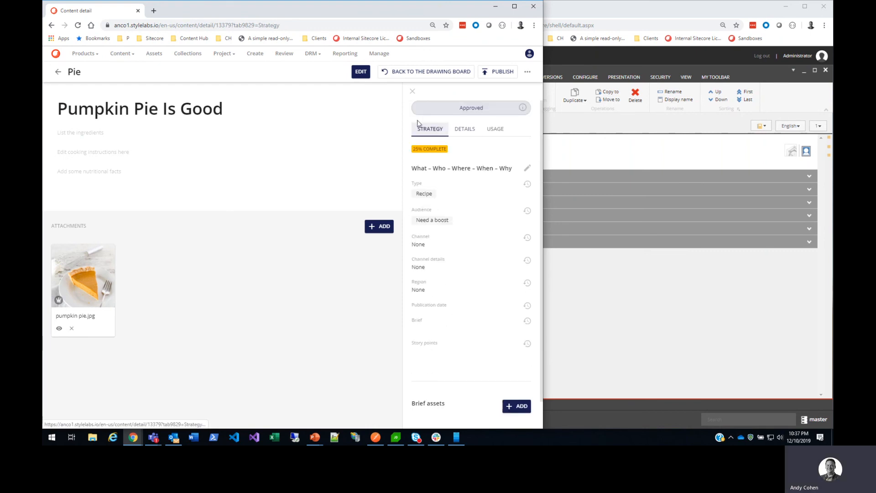
left_click_drag(459, 224, 437, 224)
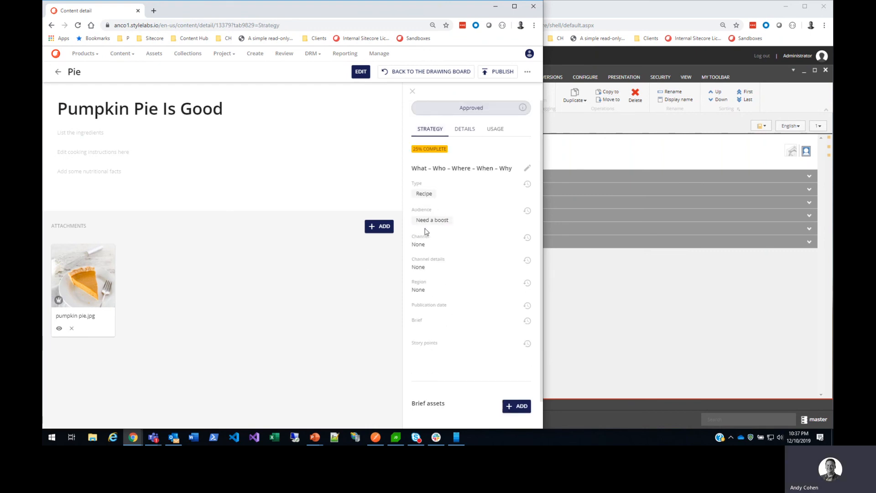
left_click(792, 151)
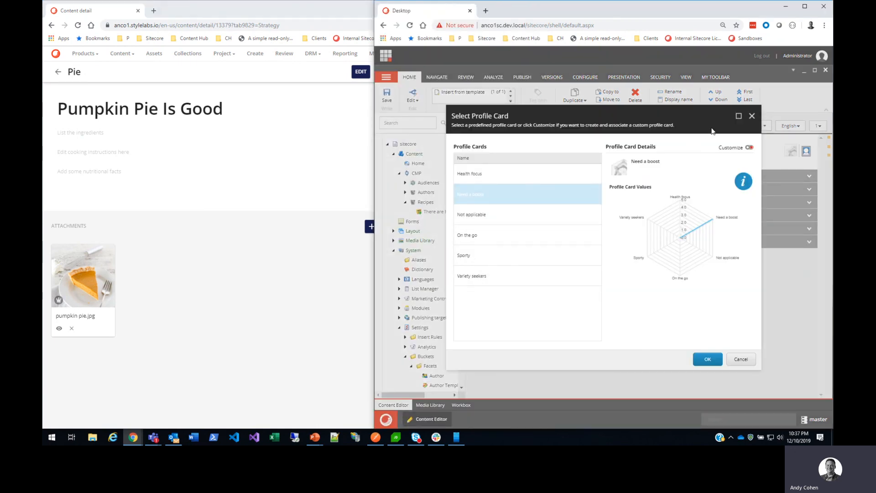
left_click(752, 116)
left_click(284, 280)
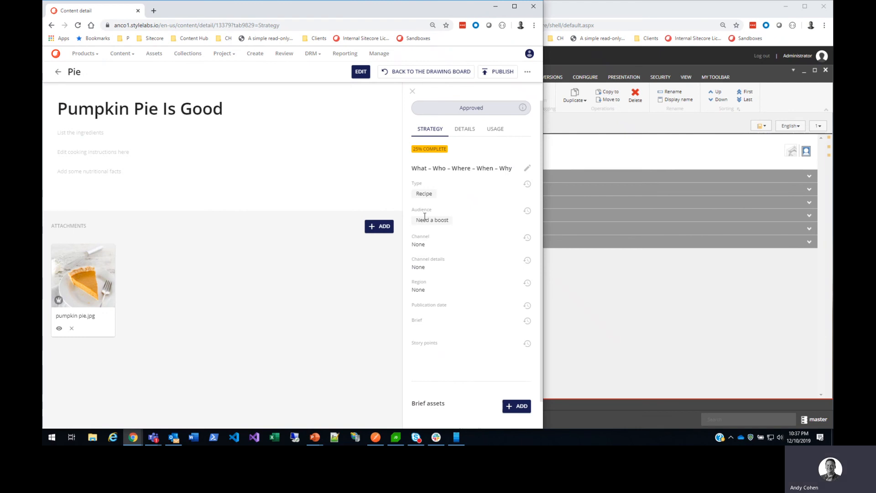
Replace the recipe's Need a boost audience with Sporty and save the strategy information
left_click(528, 168)
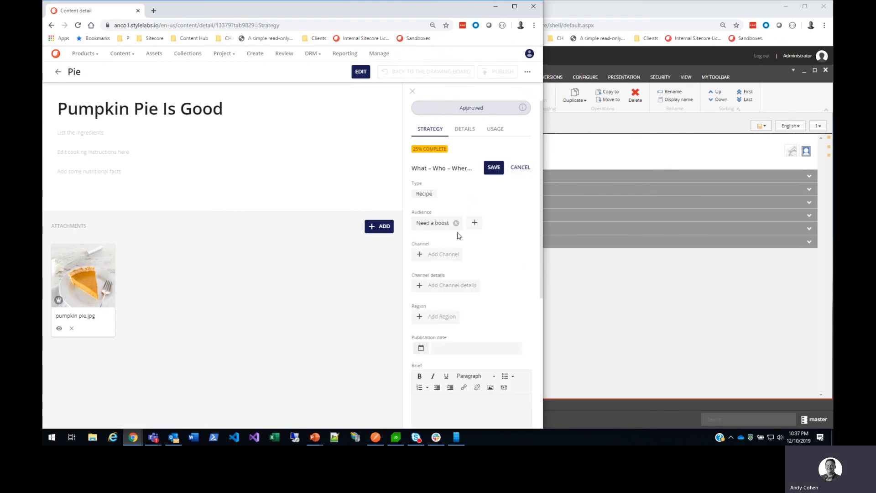
left_click(456, 223)
left_click(438, 222)
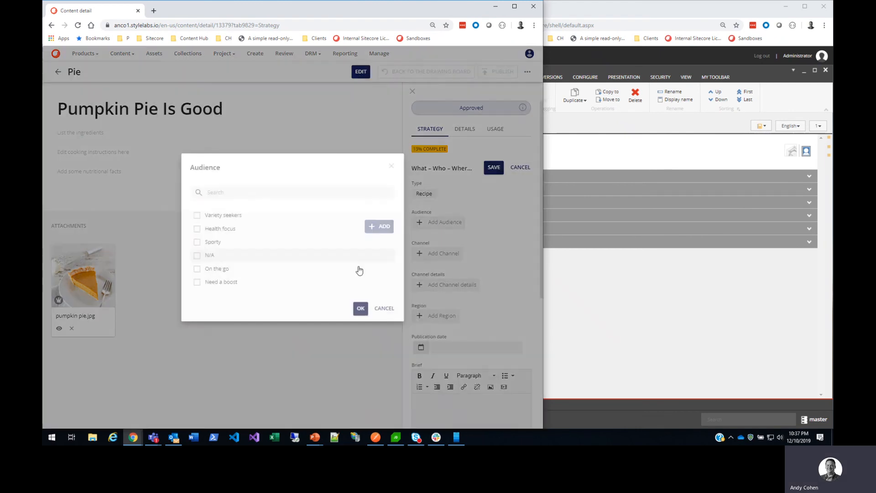
left_click(216, 243)
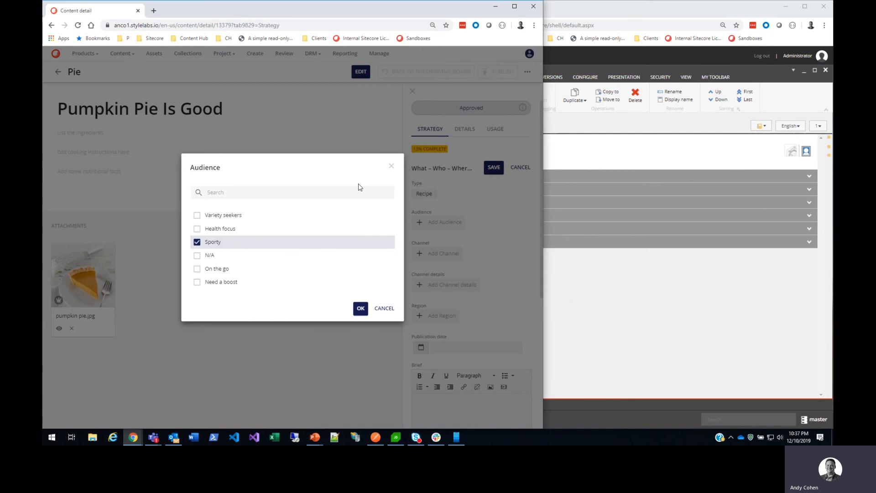
left_click(361, 308)
left_click(494, 167)
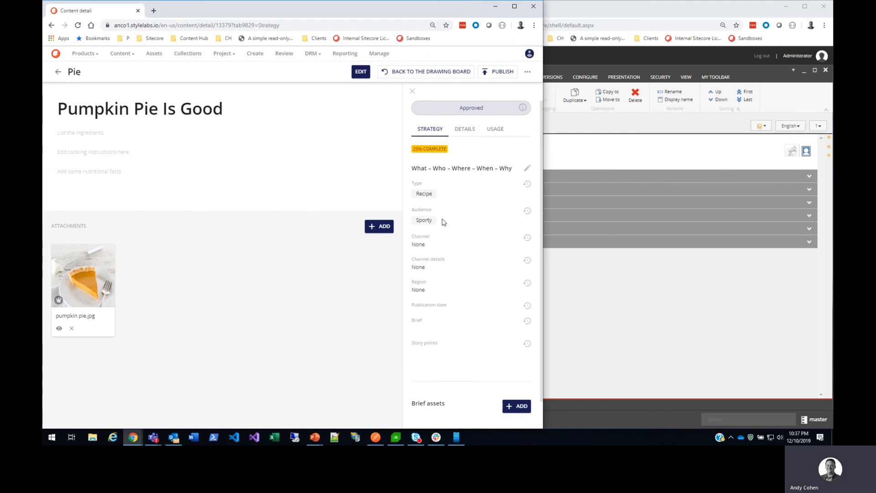
Review the recipe's edited audience, title and details, and publish it again from Content Hub
left_click_drag(426, 220, 451, 228)
left_click_drag(231, 113, 56, 109)
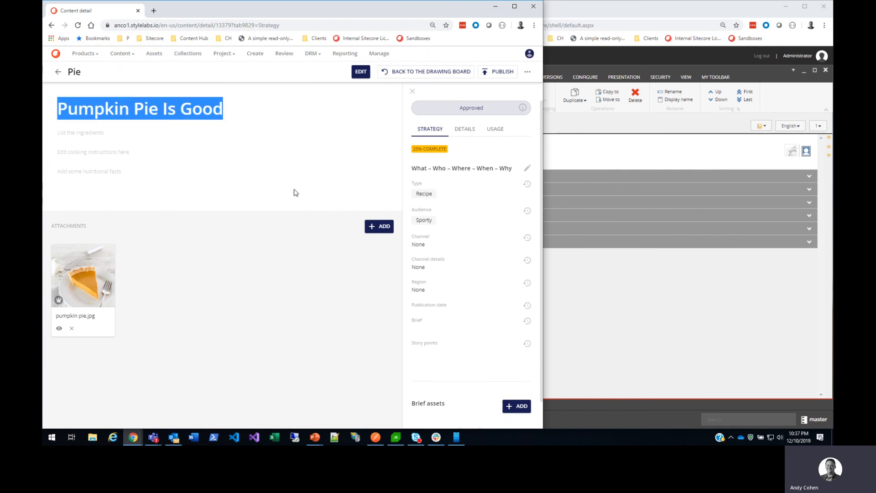
left_click(459, 129)
left_click(639, 147)
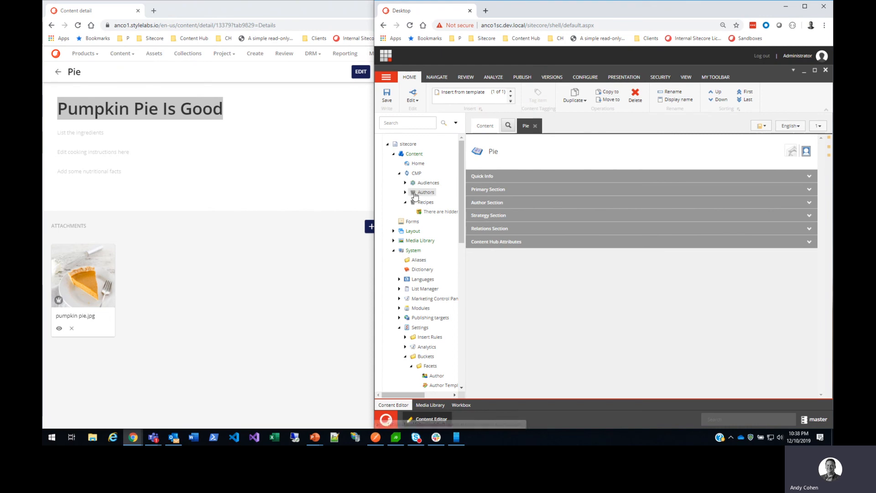
left_click(223, 208)
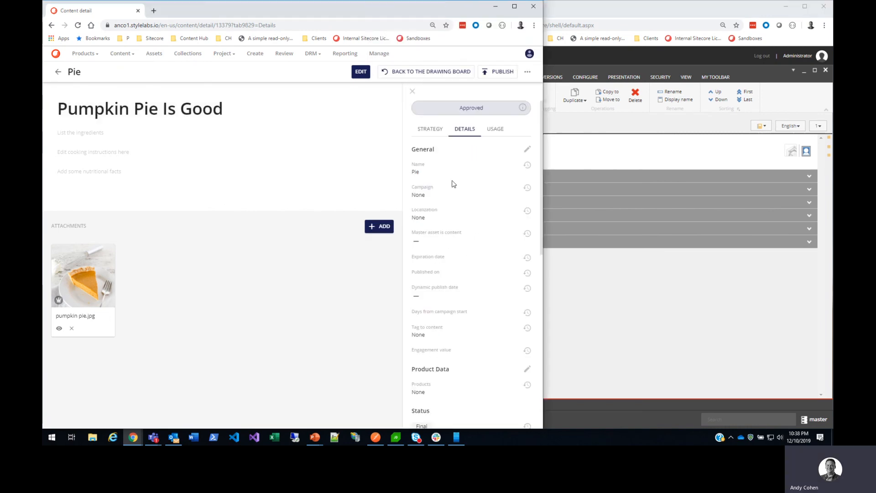
scroll(448, 317, "down", 3)
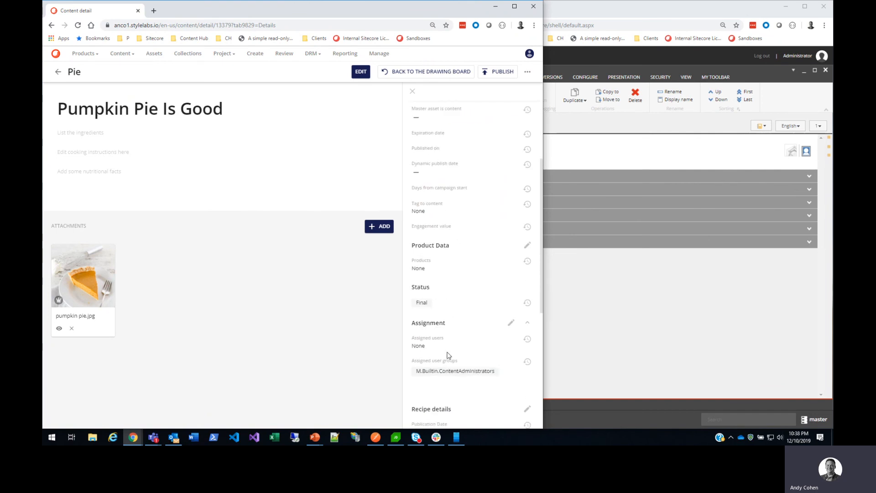
scroll(445, 372, "up", 5)
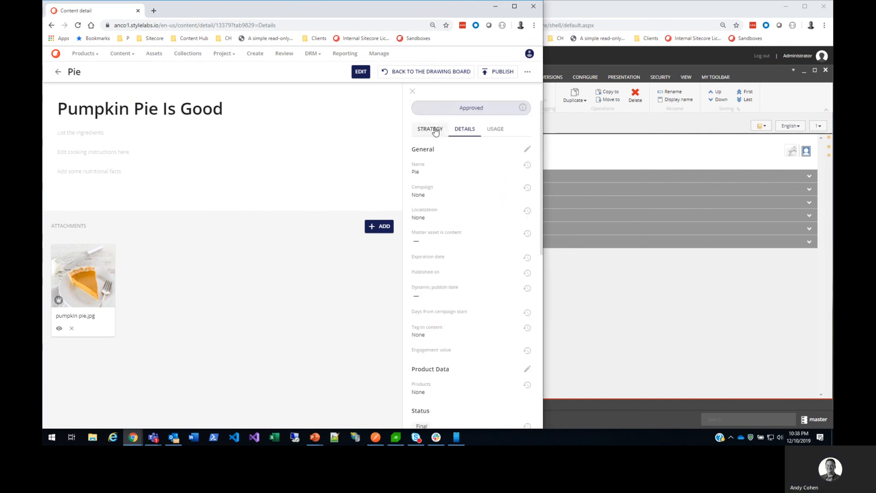
left_click(430, 129)
left_click(504, 73)
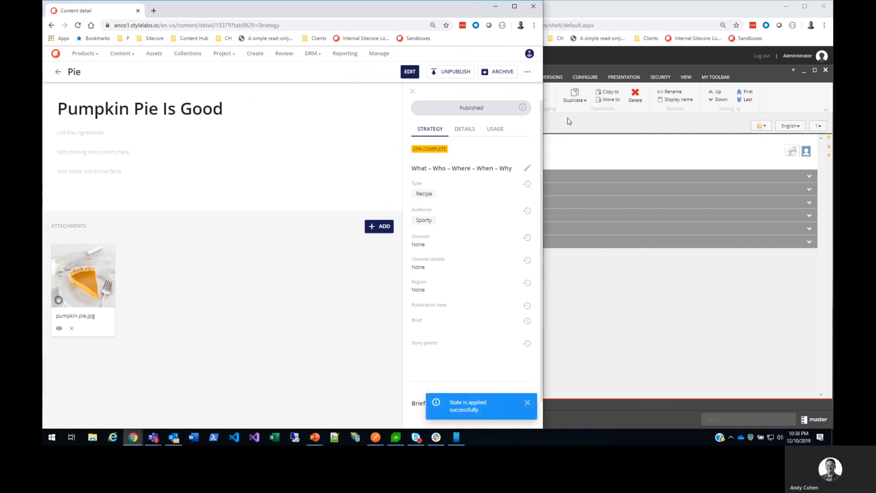
Filter the content strategy overview to recipes, check the Fruitful Mocktails recipe's publishing state, and return to the overview
left_click(569, 121)
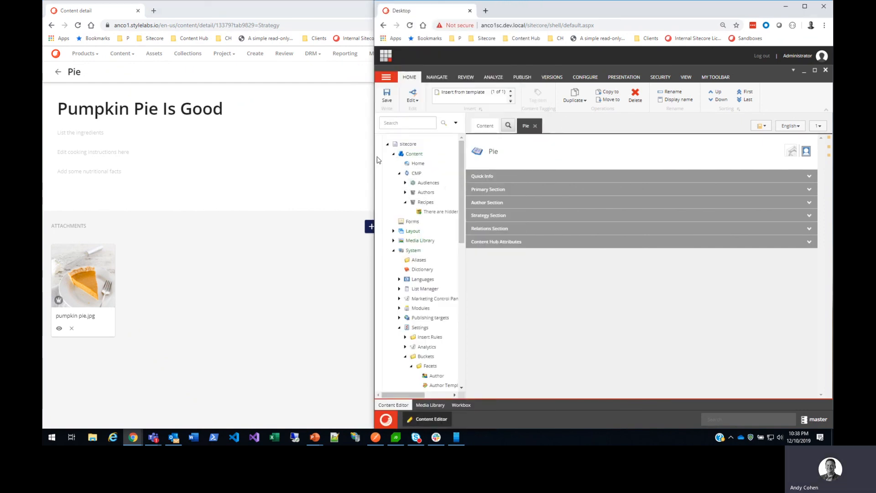
left_click(204, 323)
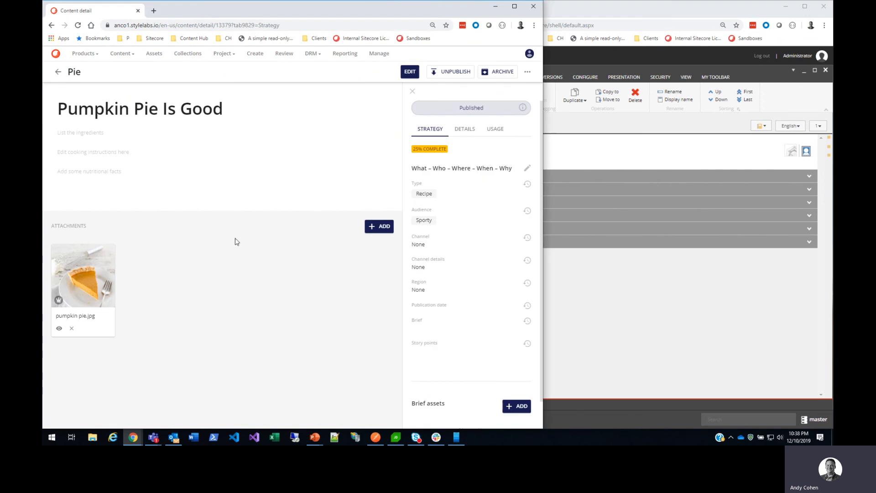
left_click(122, 54)
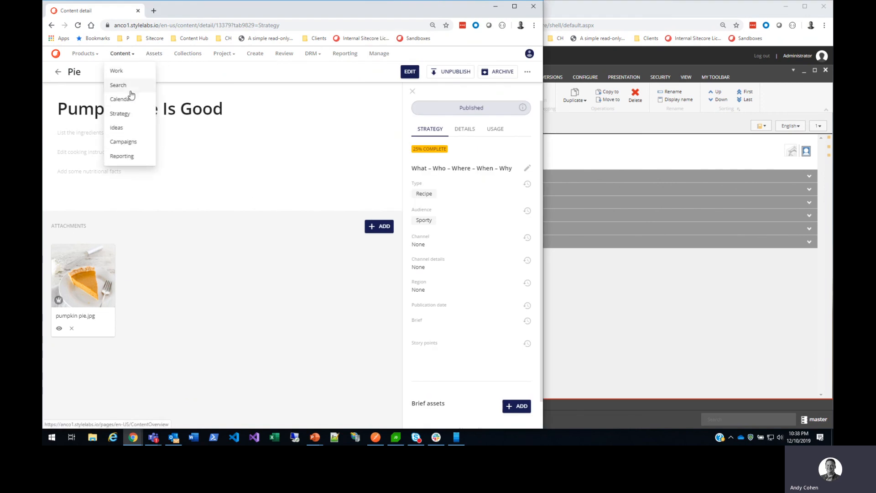
left_click(118, 113)
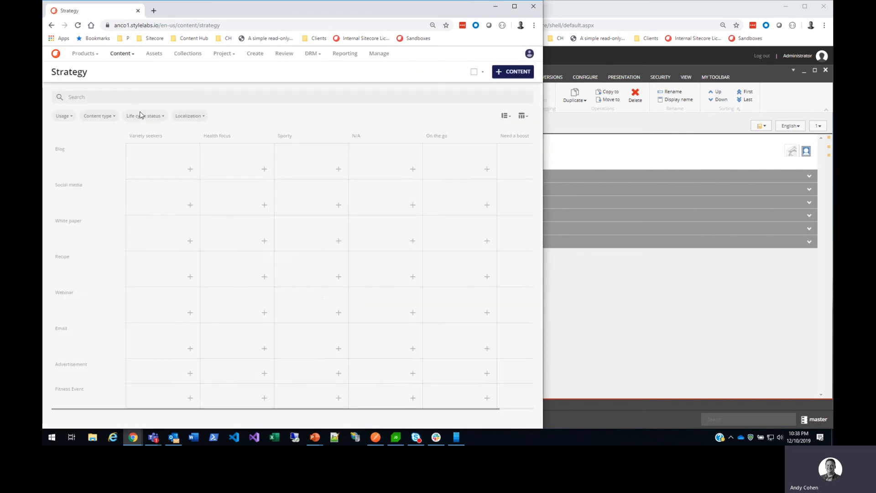
left_click(102, 117)
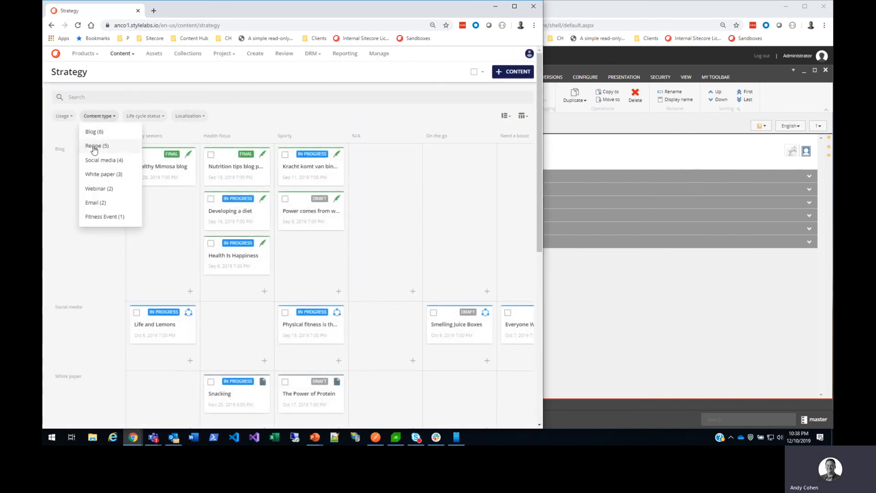
left_click(94, 147)
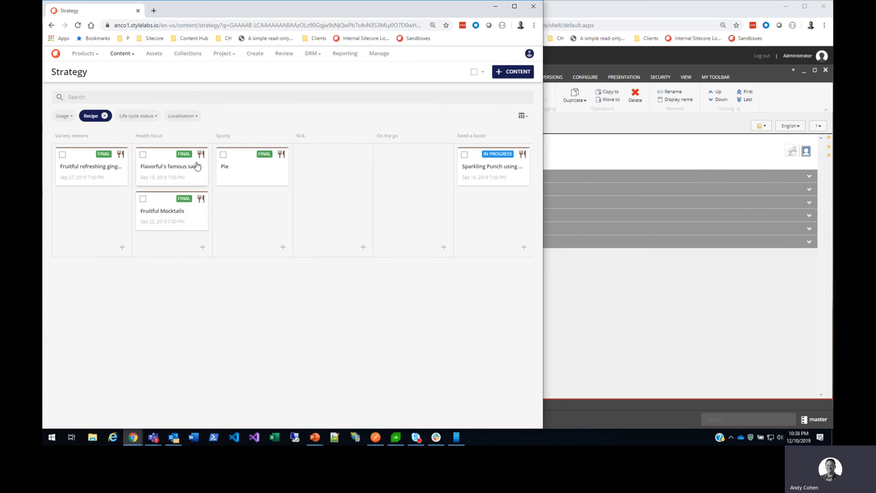
left_click(170, 214)
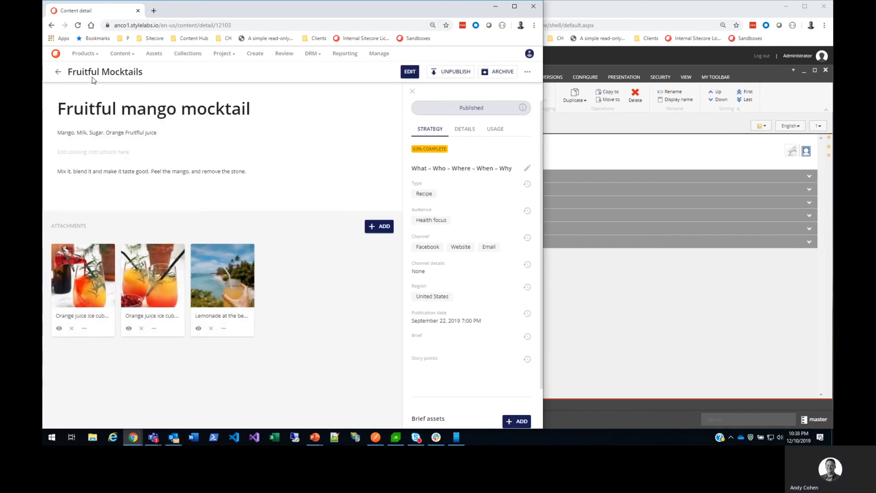
left_click(58, 72)
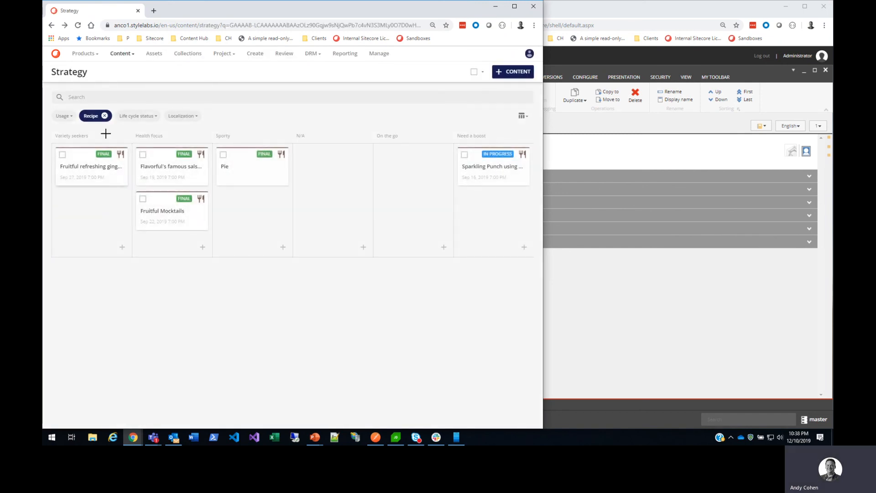
Filter all work in the content work overview by the Recipe type and open Flavorful's famous salsa with Healthful fruit chips
left_click(121, 54)
left_click(122, 70)
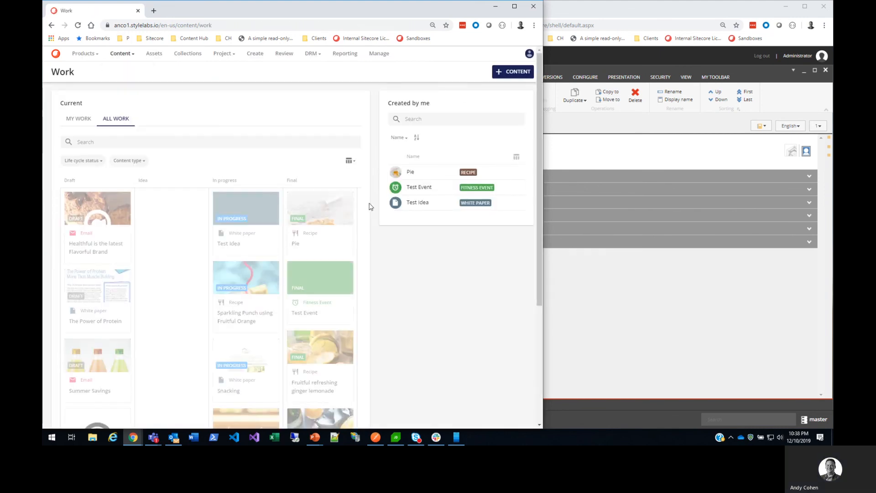
scroll(320, 327, "down", 1)
scroll(320, 327, "down", 1)
scroll(182, 212, "up", 2)
left_click(130, 161)
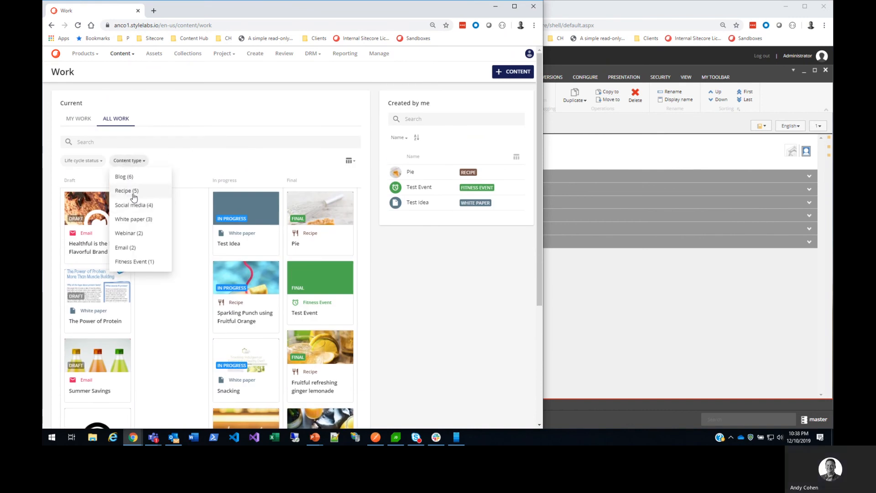
left_click(132, 191)
scroll(319, 356, "down", 2)
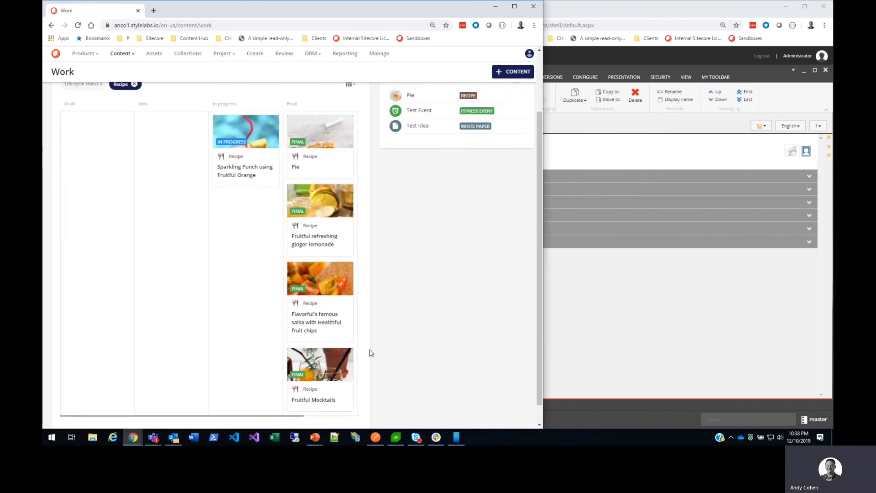
left_click(312, 262)
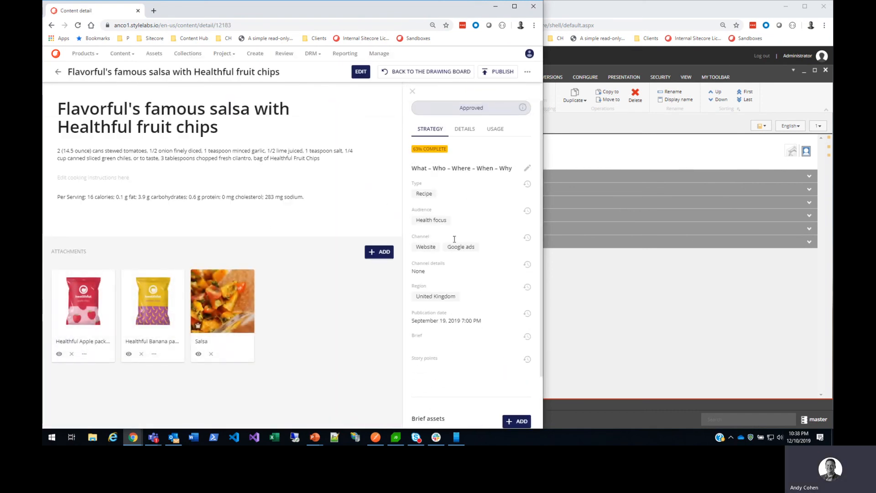
Review the salsa recipe's details, including its author and publication date, and publish it
left_click(465, 128)
scroll(446, 322, "down", 6)
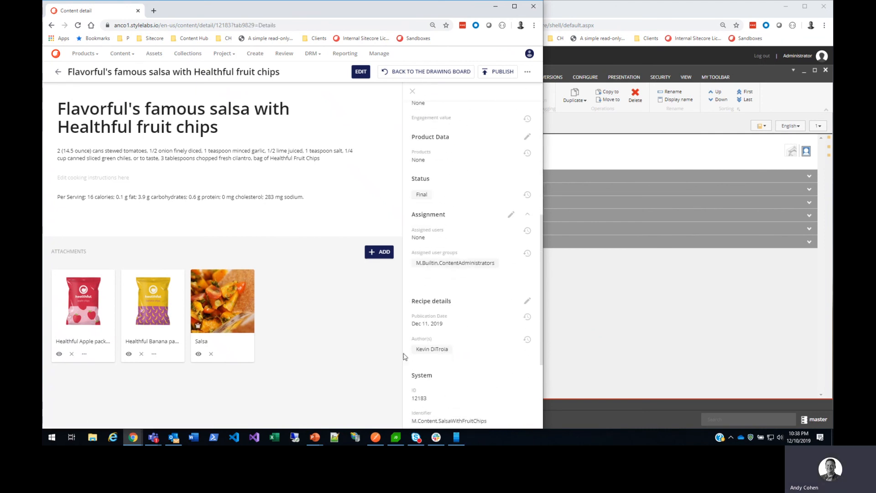
scroll(468, 349, "up", 5)
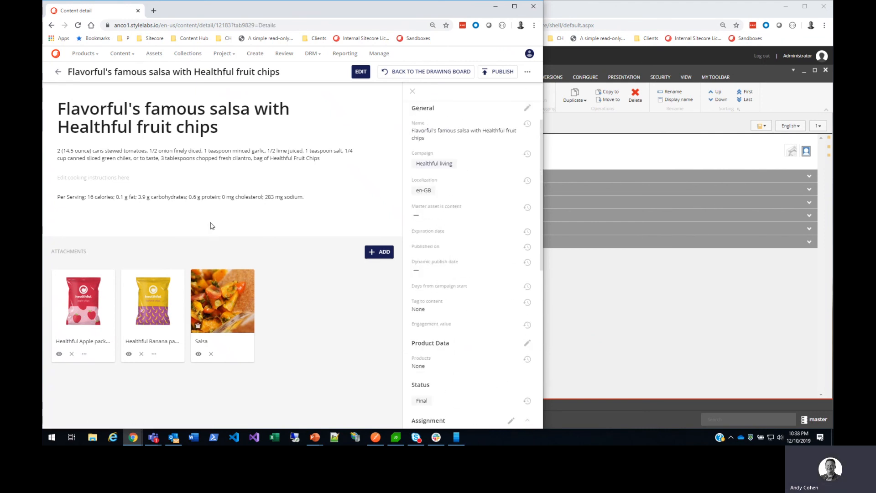
scroll(443, 155, "up", 1)
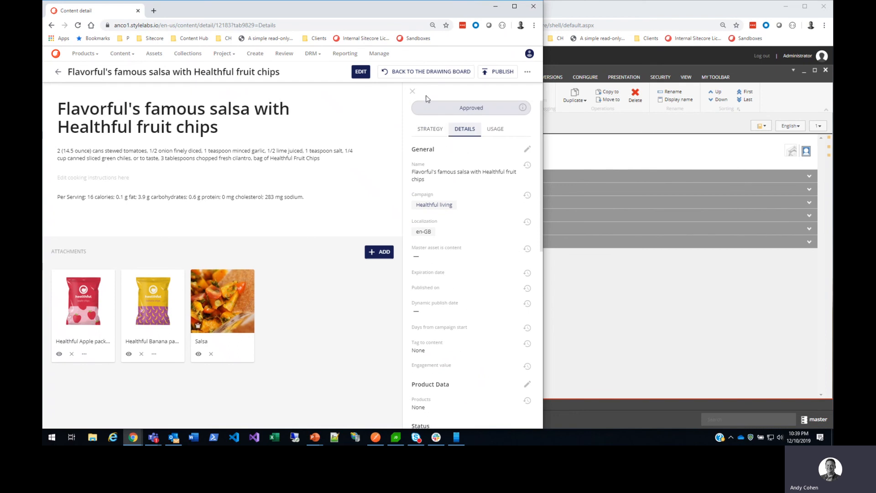
left_click(495, 72)
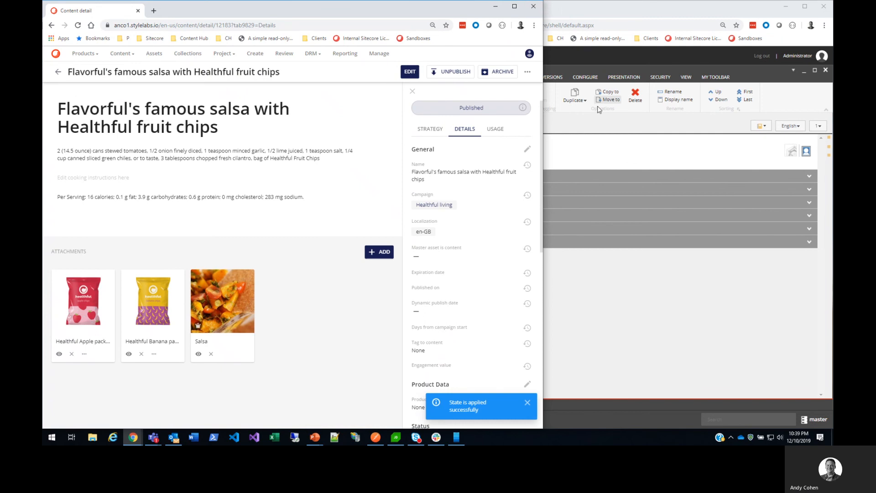
Switch to Sitecore, search the Recipes bucket for synced items, and check the primary section of the Pie item
left_click(597, 121)
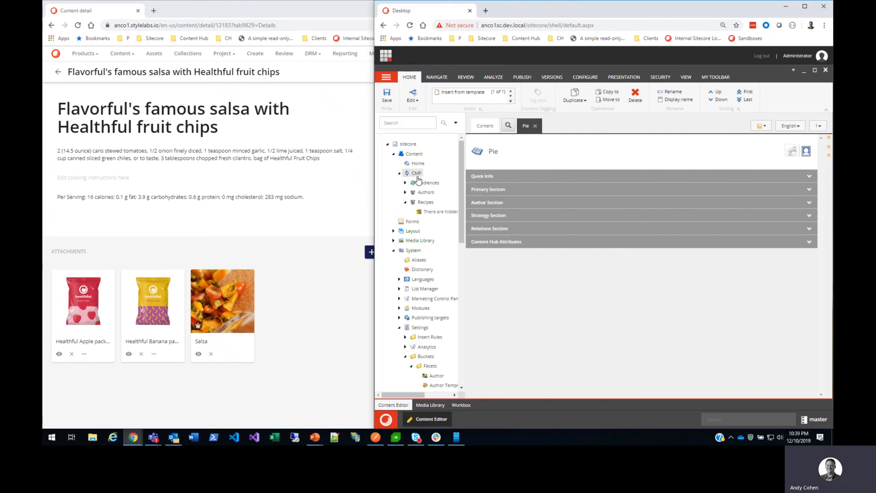
left_click(426, 201)
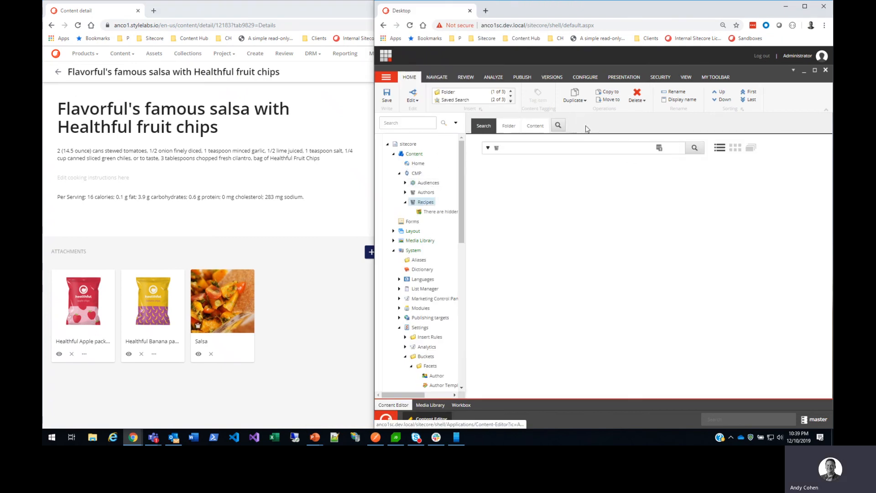
left_click(694, 148)
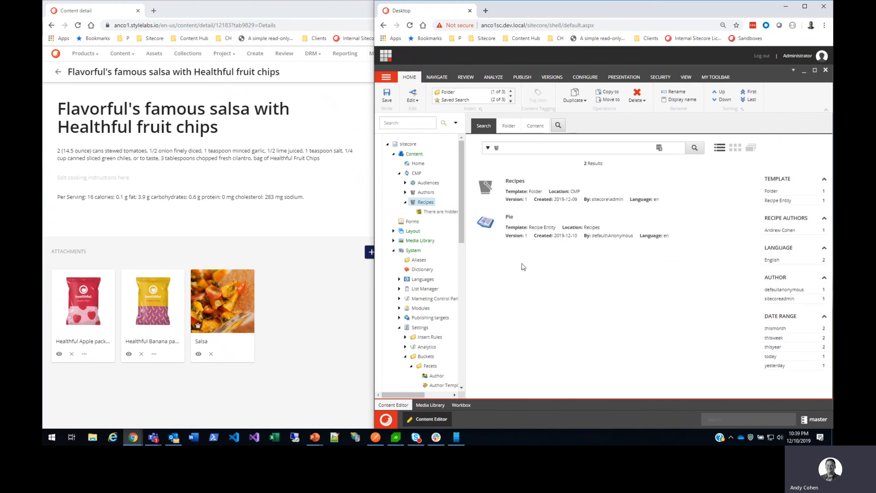
left_click(512, 221)
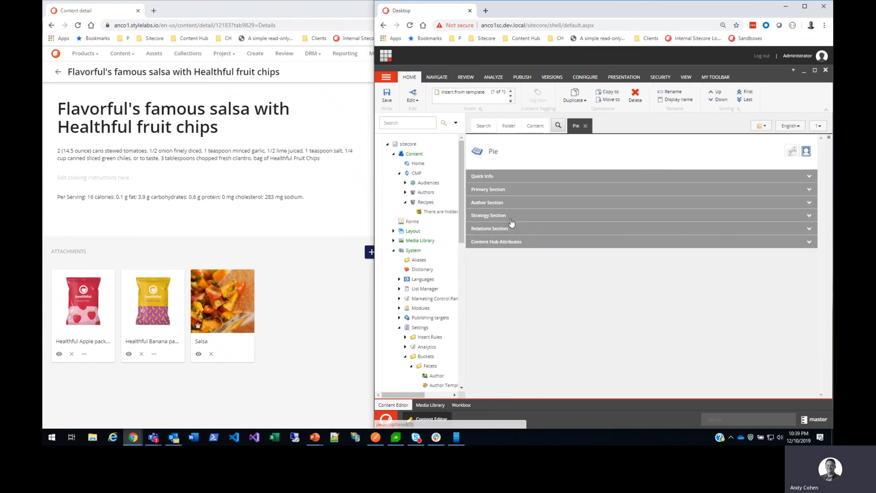
left_click(512, 189)
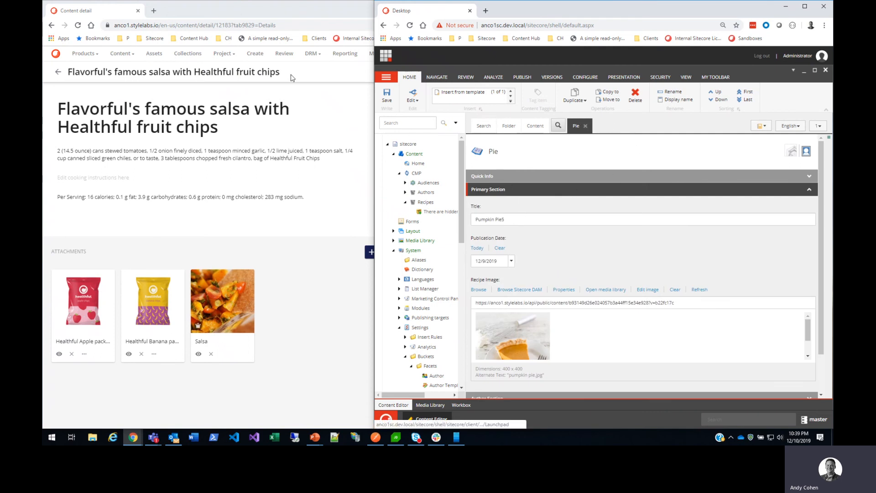
Return to Content Hub, reopen the Pie recipe from the work overview, and unpublish and republish it
left_click(152, 11)
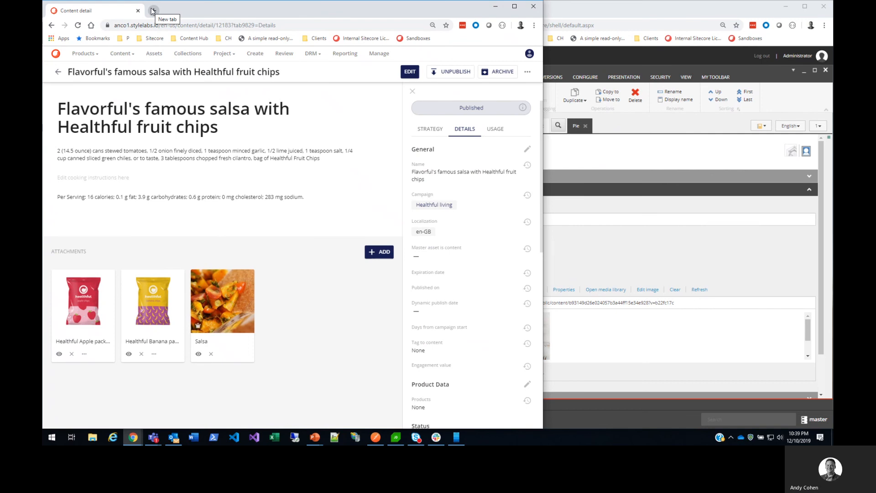
left_click(117, 54)
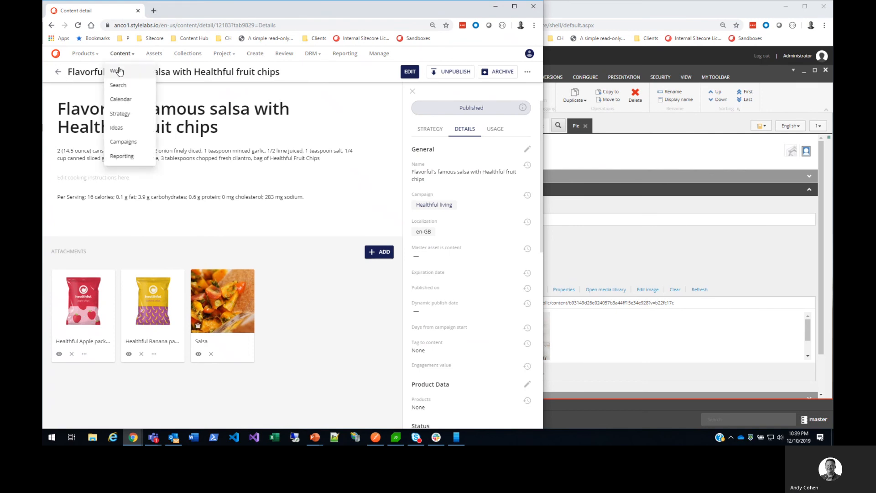
left_click(114, 68)
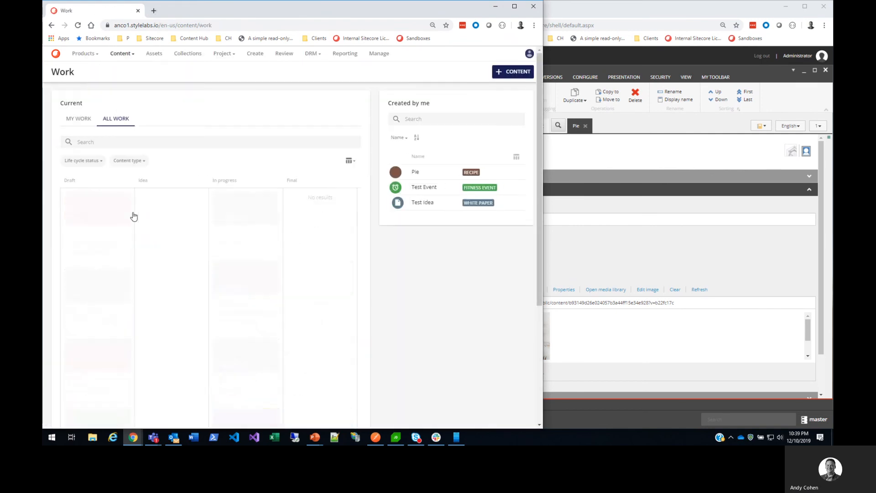
left_click(306, 210)
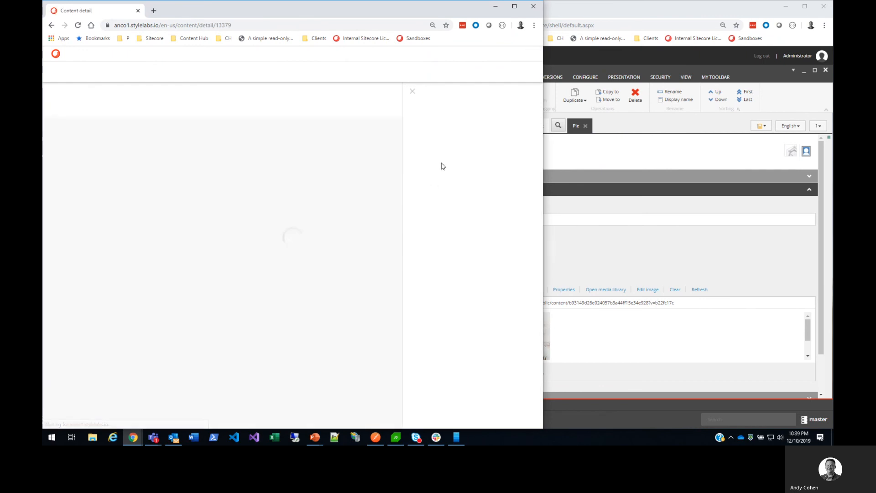
left_click(471, 78)
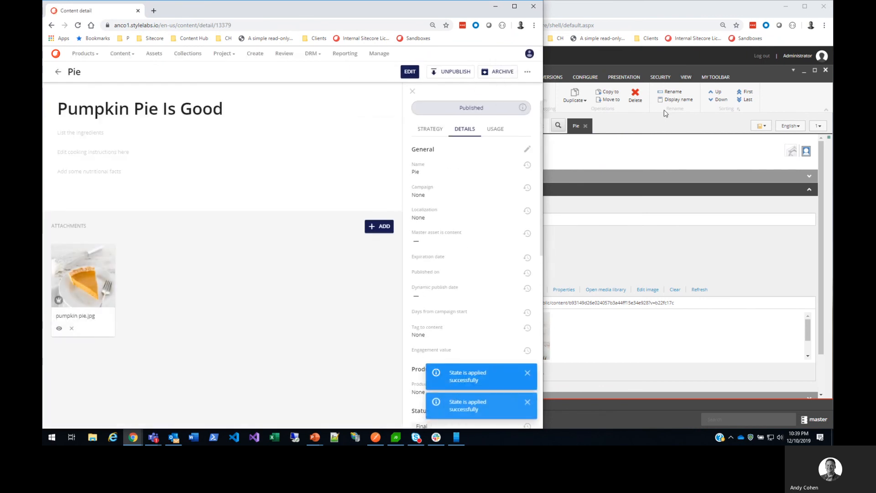
Close the open Pie item in Sitecore, rerun the Recipes bucket search, and recheck Pie's title
left_click(629, 125)
left_click(586, 126)
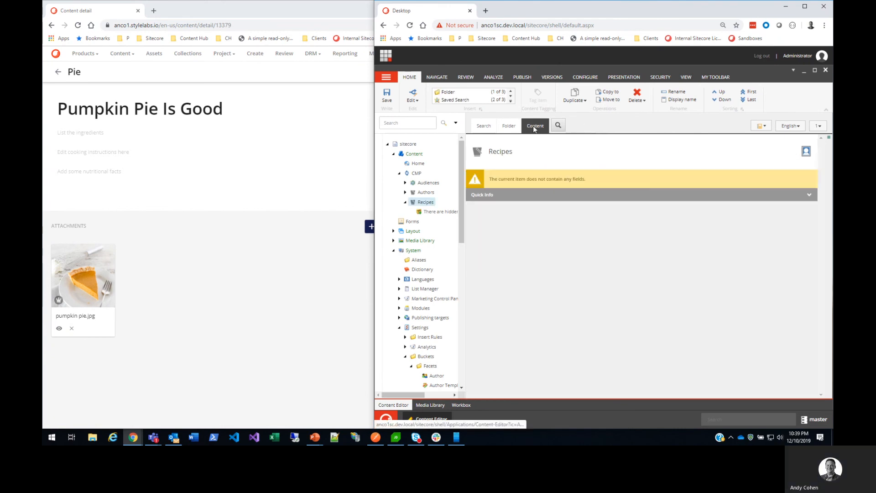
left_click(484, 126)
left_click(694, 148)
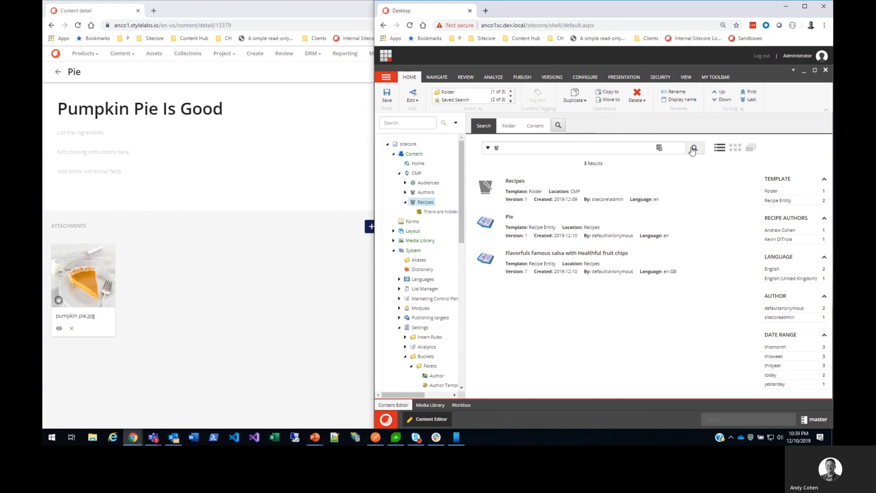
left_click(510, 218)
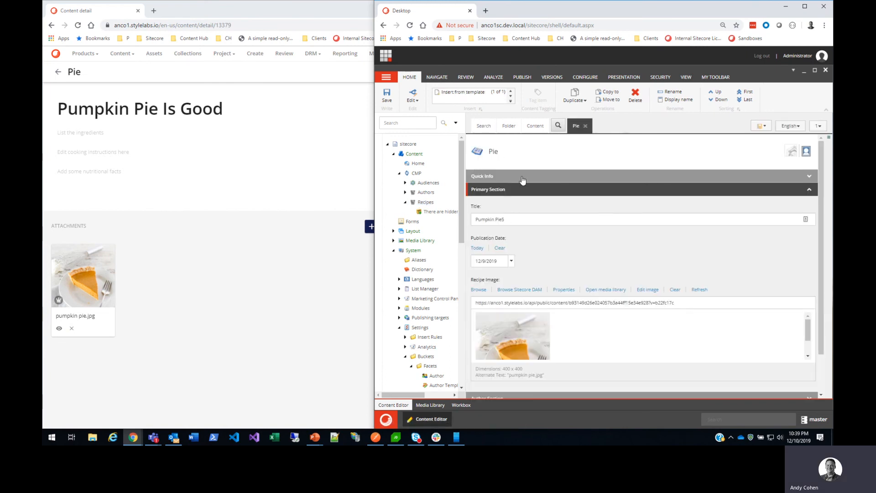
Close the Pie item and examine the primary section of the synced Flavorfuls famous salsa with Healthful fruit chips item
left_click(586, 126)
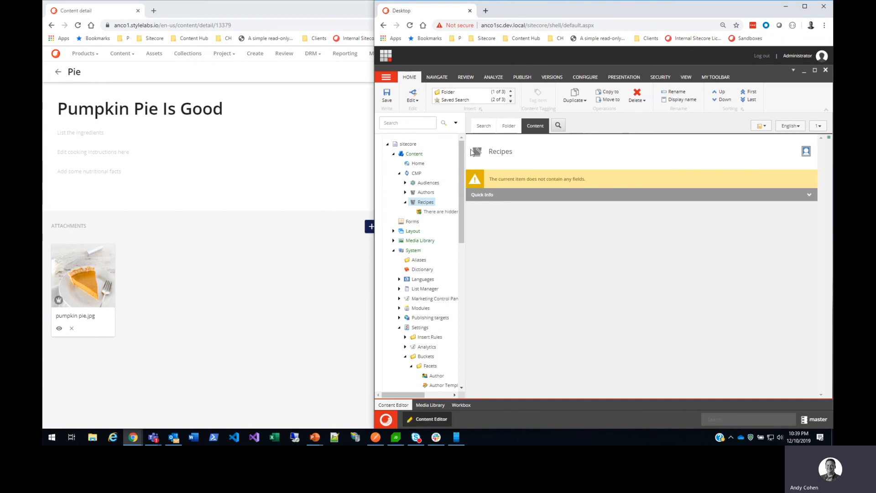
left_click(484, 126)
left_click(529, 256)
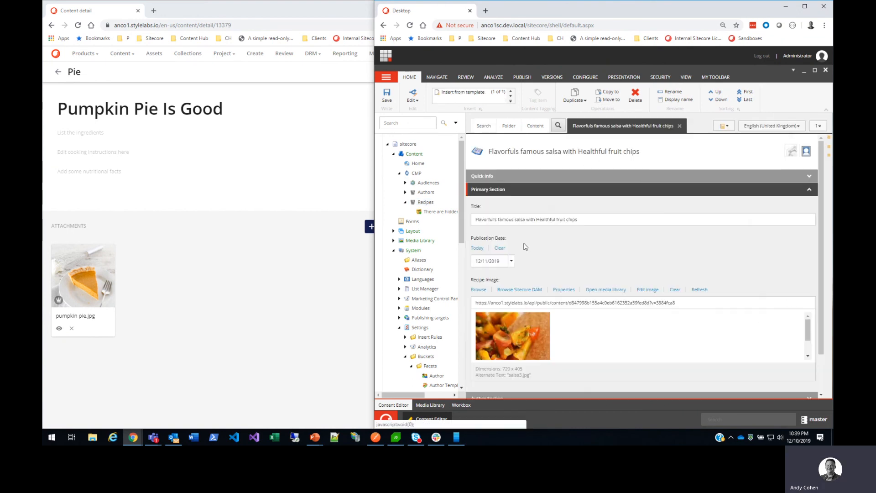
scroll(521, 274, "down", 1)
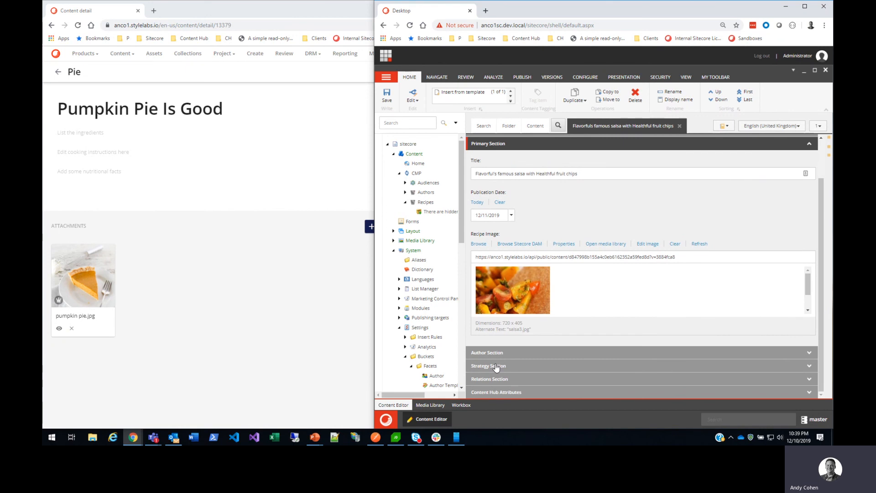
Switch to Content Hub, filter the work overview to the Recipe content type, and open Flavorful's famous salsa with Healthful fruit chips
left_click(340, 377)
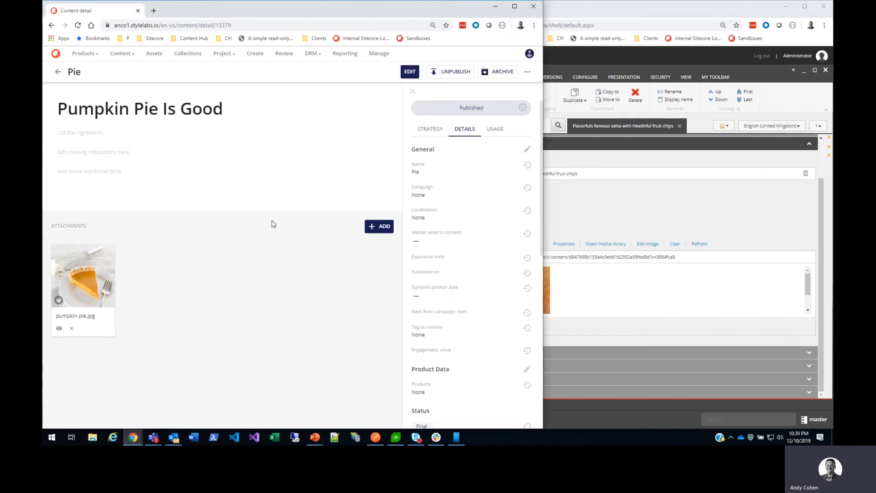
left_click(131, 56)
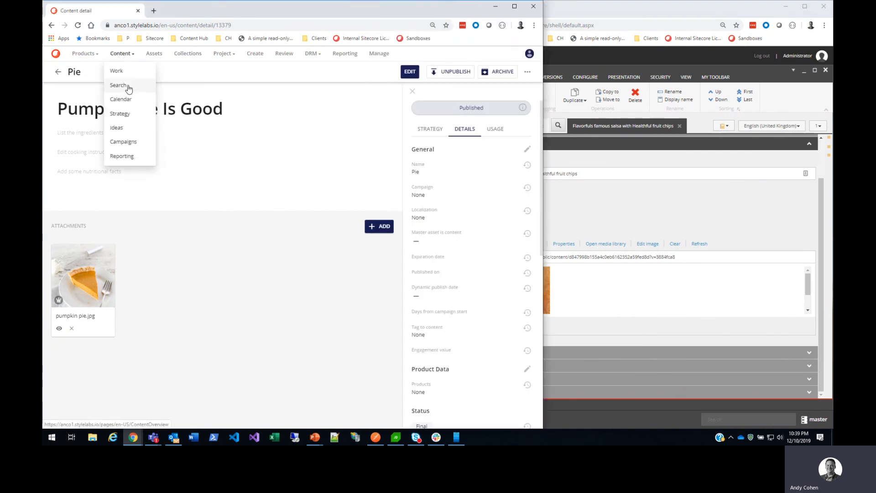
left_click(117, 71)
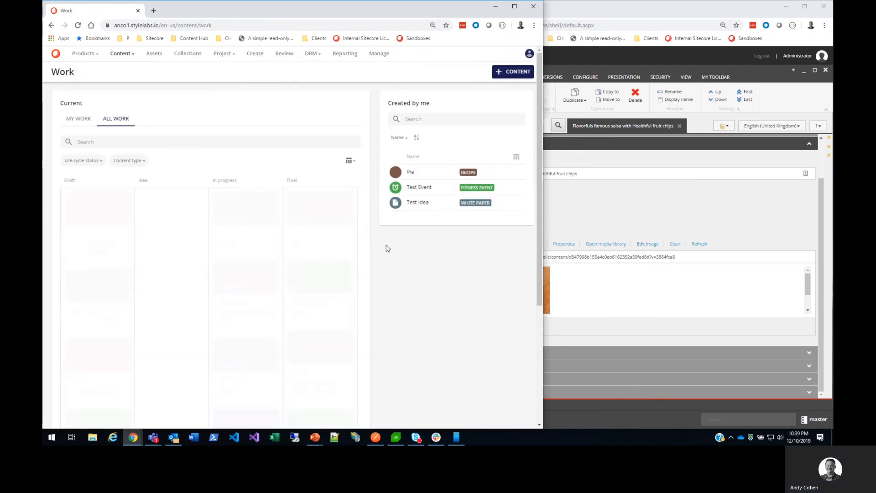
scroll(315, 368, "down", 2)
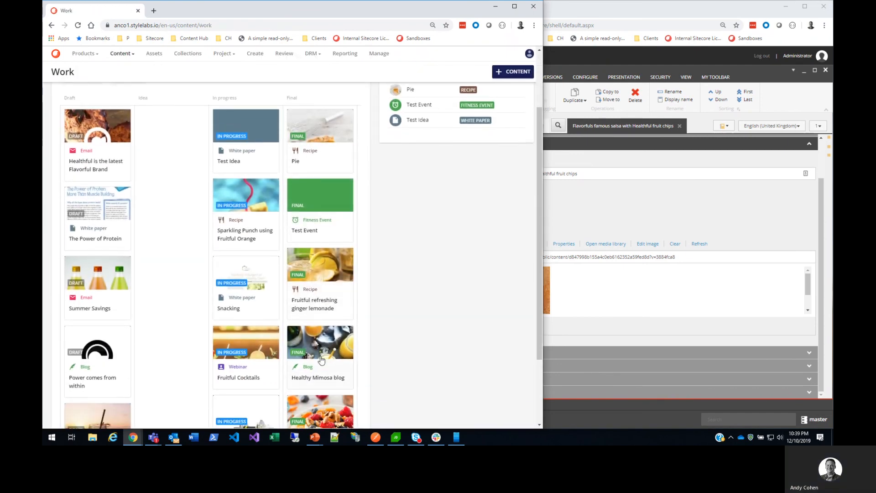
scroll(318, 371, "down", 2)
scroll(305, 263, "up", 4)
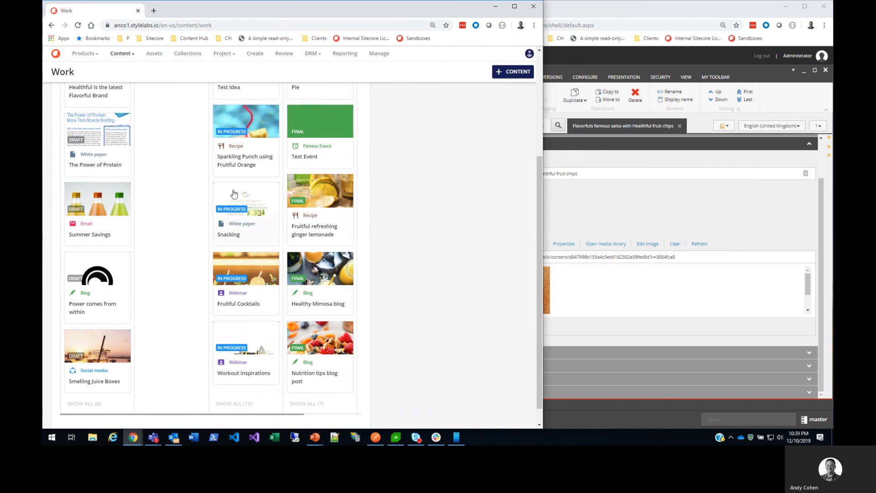
left_click(129, 164)
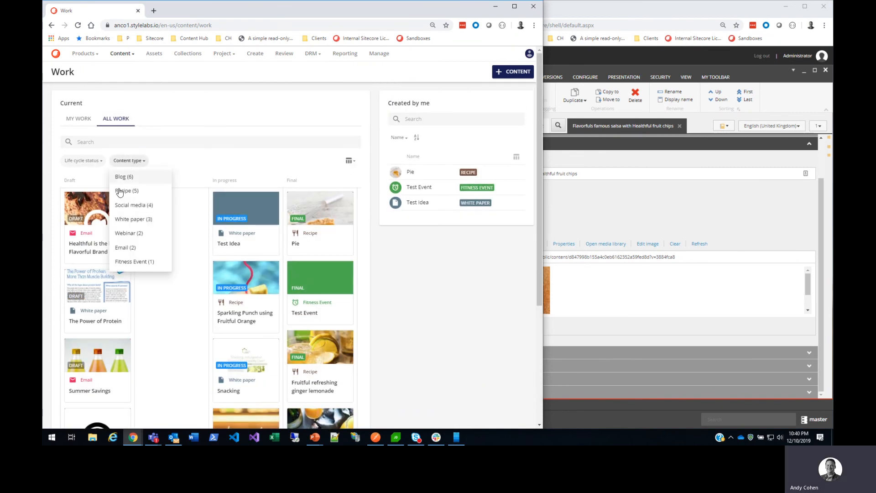
left_click(121, 191)
scroll(314, 276, "down", 2)
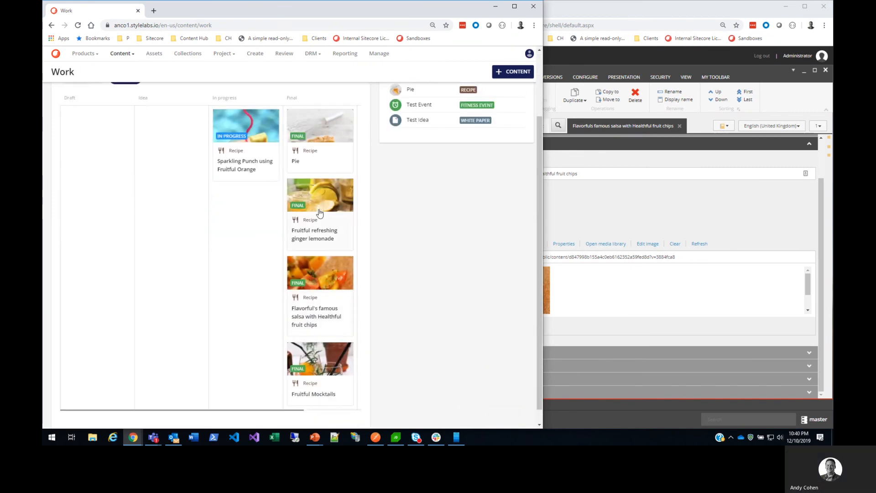
left_click(322, 277)
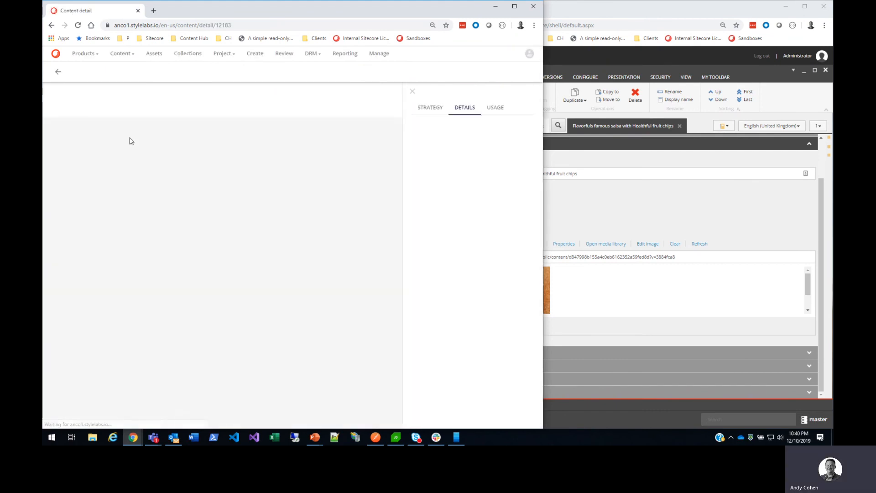
Examine the salsa recipe's title, text and campaign, and check its strategy details for the audience
left_click_drag(223, 130, 66, 110)
left_click(206, 127)
scroll(438, 173, "down", 3)
scroll(437, 192, "up", 3)
double_click(445, 205)
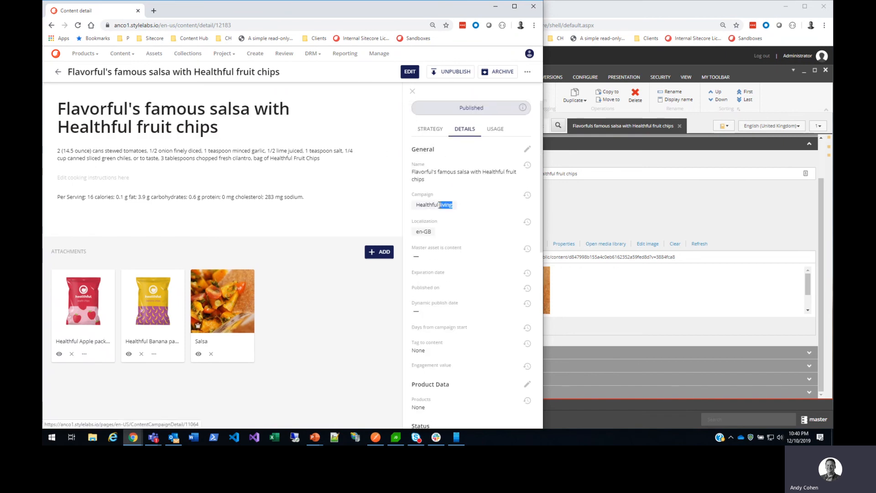
left_click(431, 129)
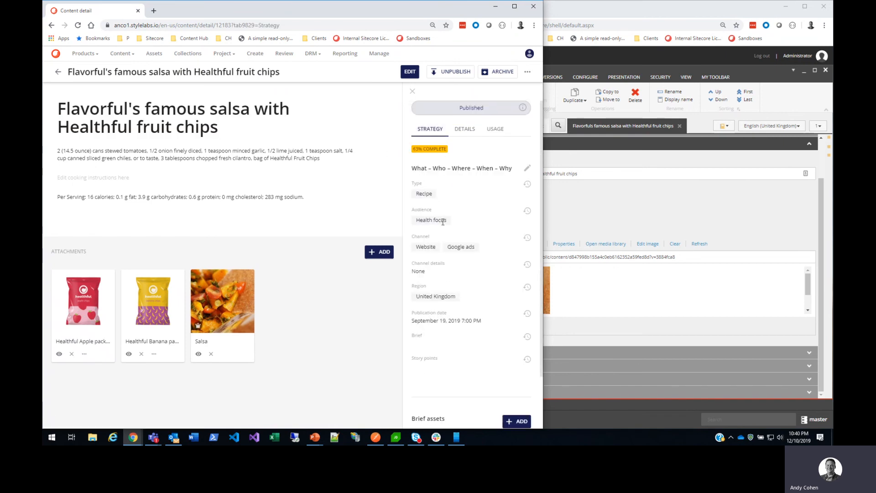
Switch to Sitecore, expand the salsa item's strategy section, and inspect its associated Health focus profile card without changing it
left_click(607, 214)
left_click(496, 368)
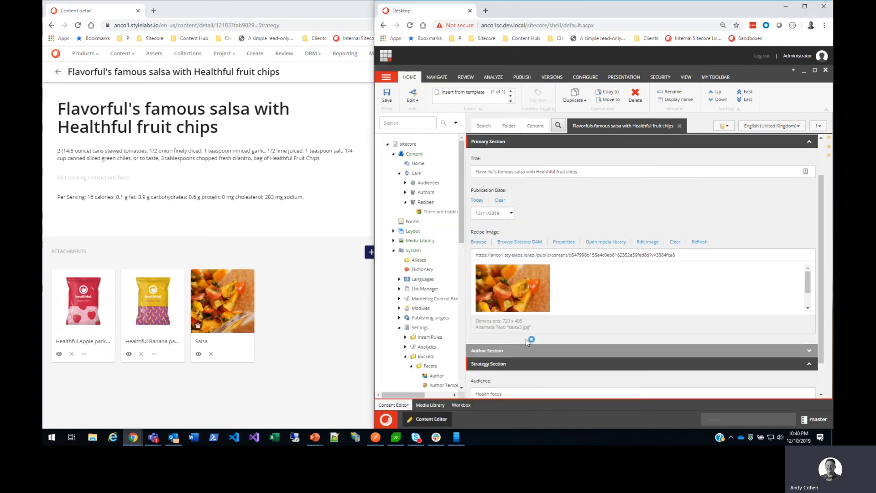
triple_click(524, 357)
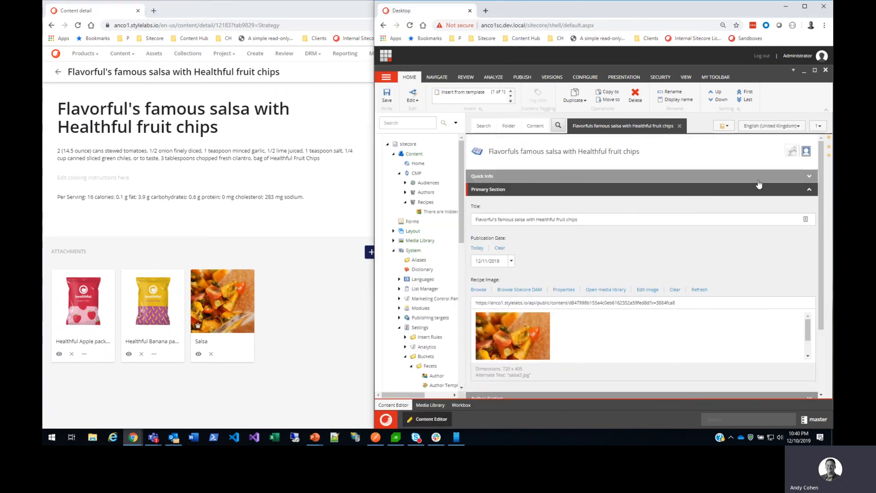
left_click(789, 151)
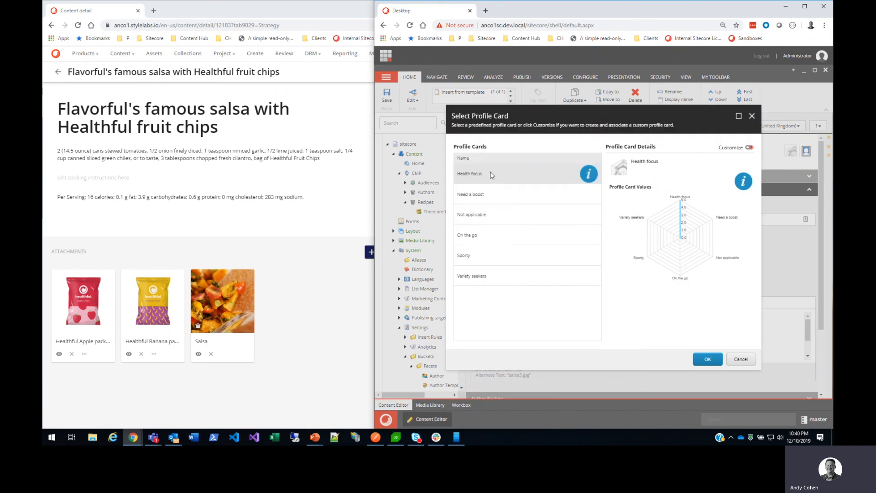
left_click(741, 360)
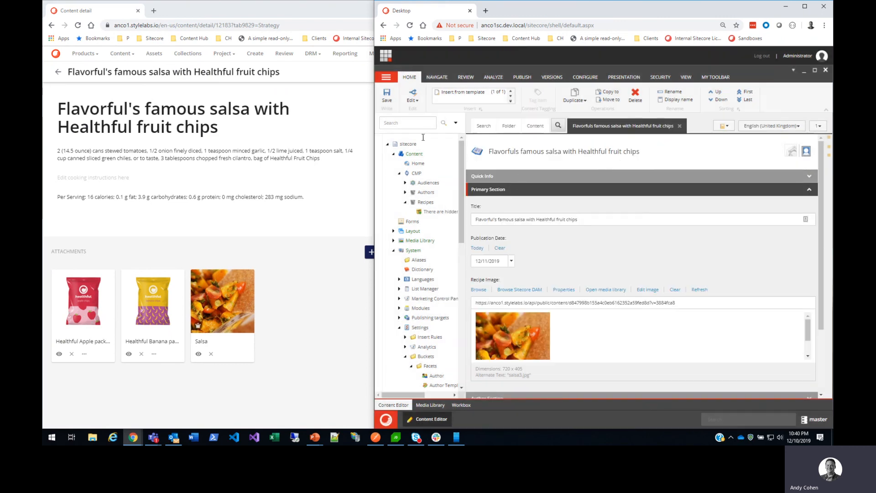
Close the salsa item and review the search results and facets of the Recipes and Authors buckets
left_click(679, 127)
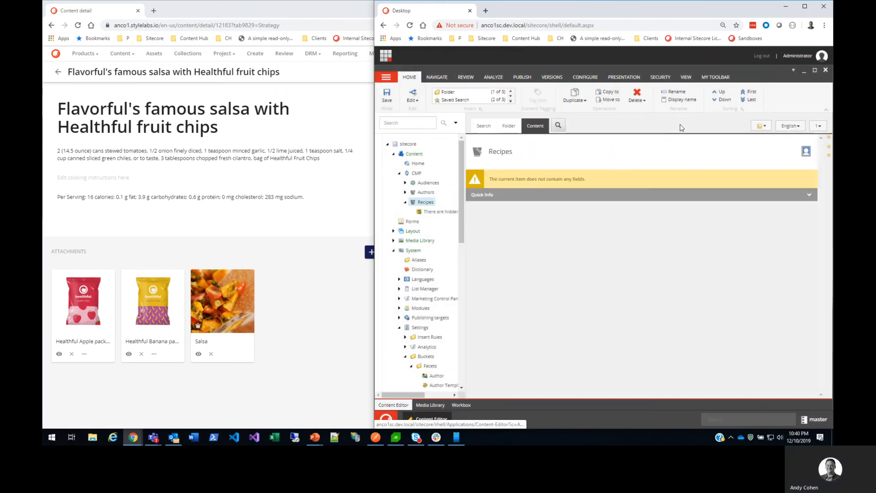
left_click(484, 126)
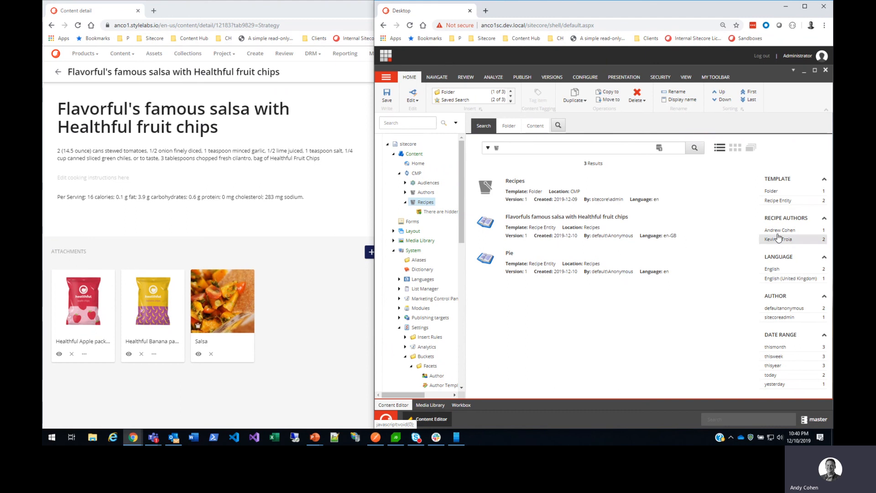
left_click(423, 192)
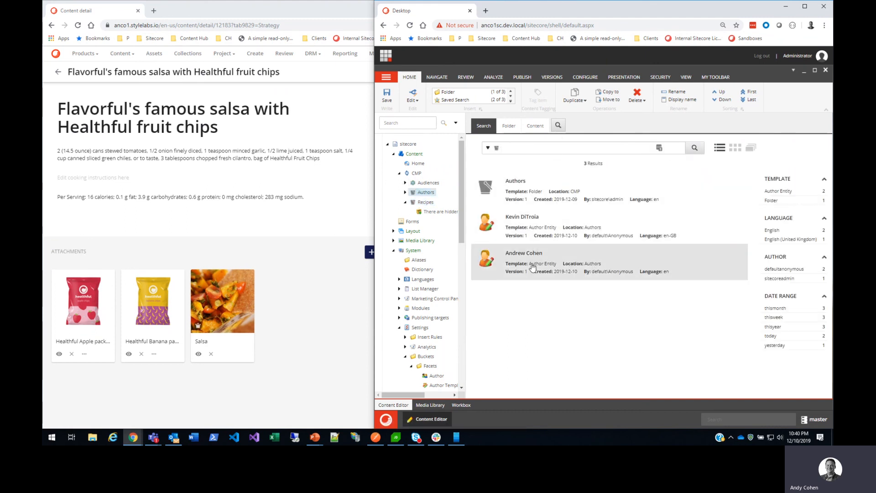
Rerun the Recipes bucket search, examine the Pie item's title and recipe image, and close the item
left_click(420, 204)
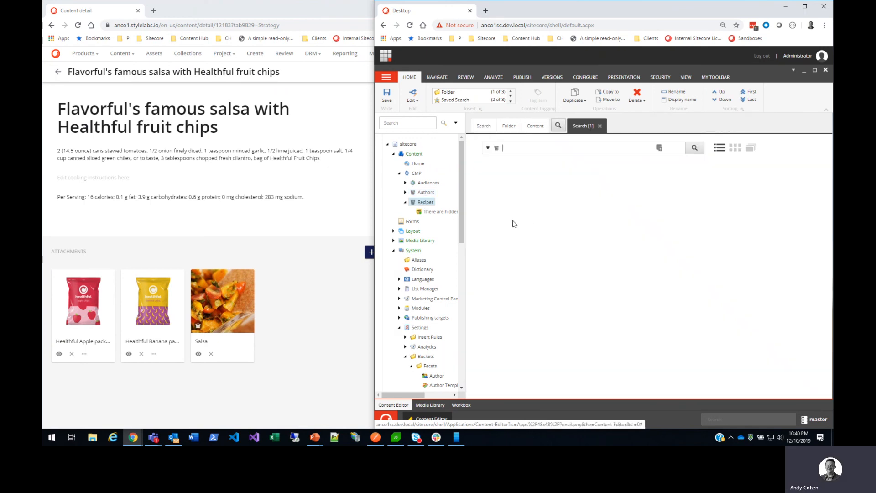
left_click(693, 150)
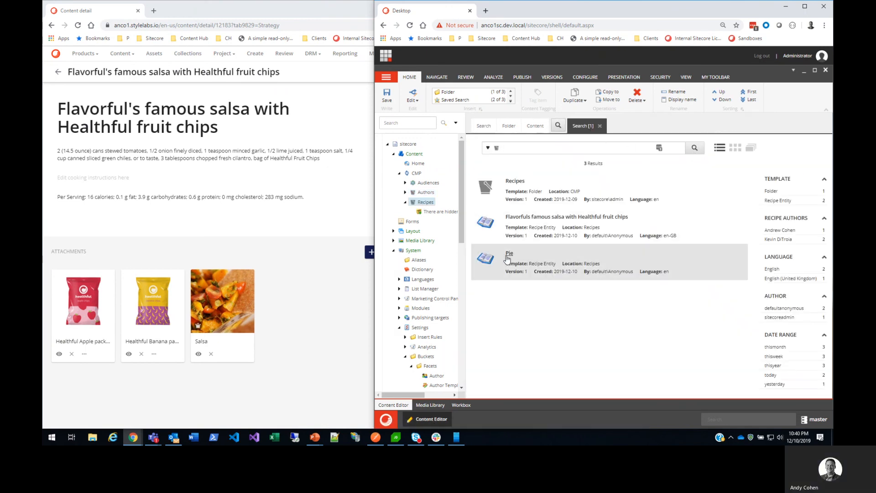
left_click(509, 255)
left_click_drag(536, 219, 455, 214)
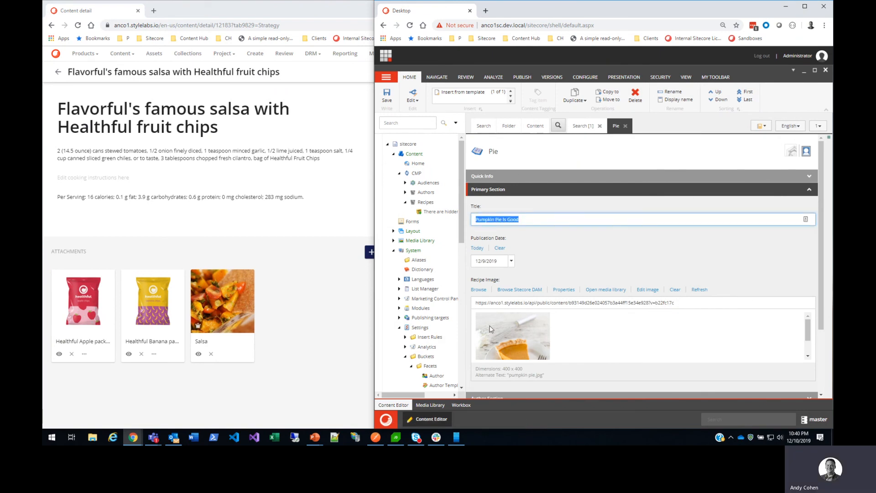
scroll(495, 319, "down", 1)
scroll(509, 256, "down", 1)
scroll(529, 272, "down", 3)
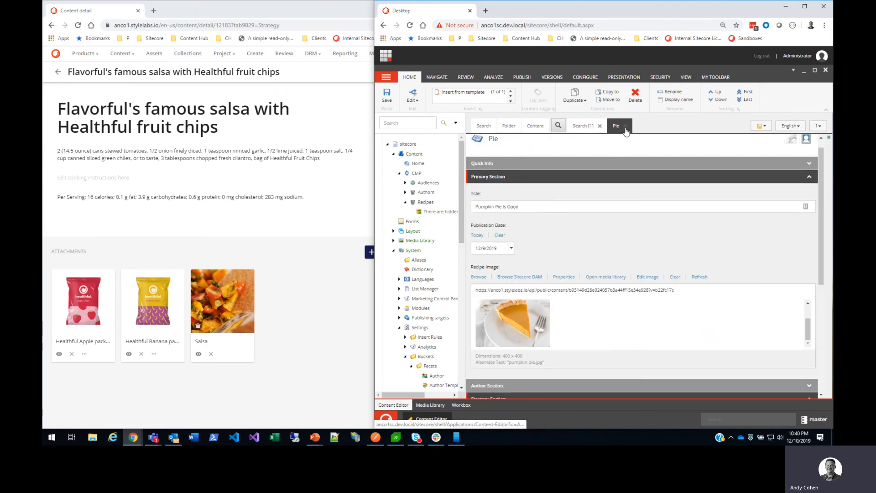
left_click(625, 125)
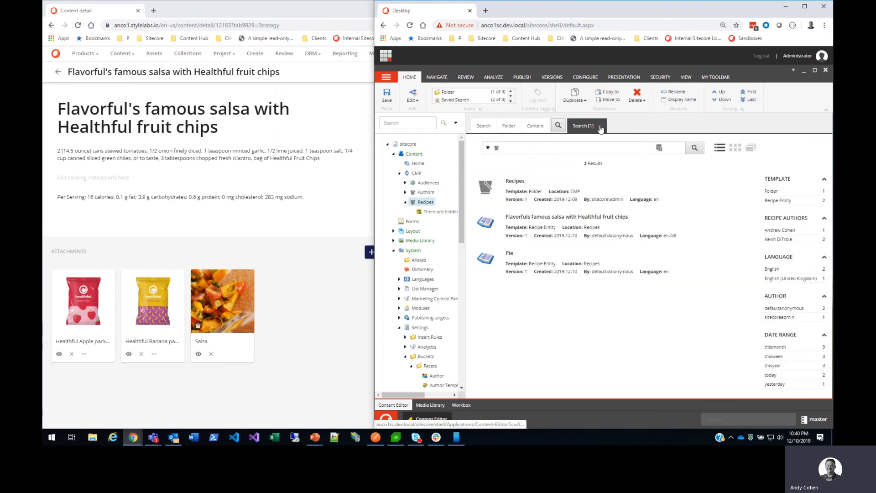
Filter the recipe results by the first recipe author, clear that filter, and filter by the second recipe author
left_click(774, 231)
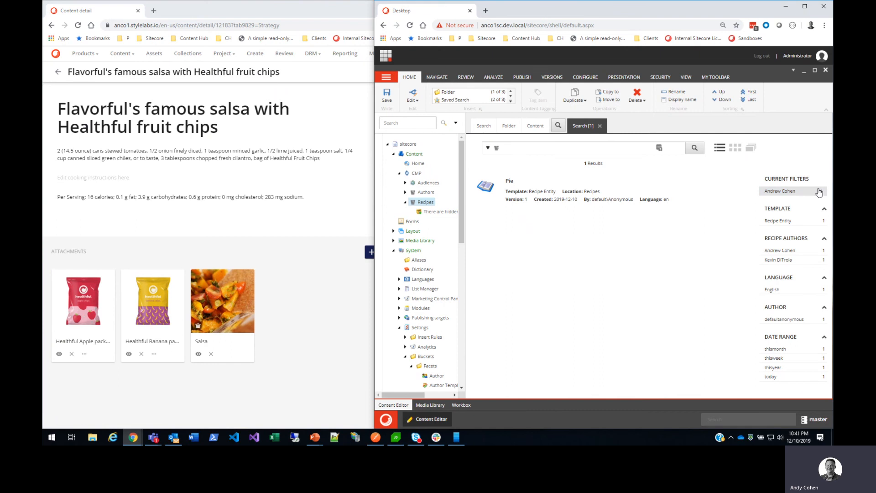
left_click(819, 193)
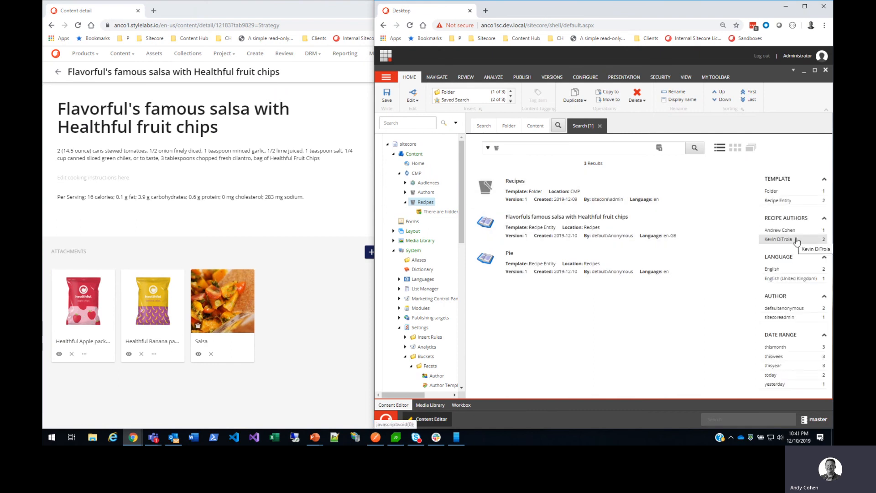
left_click(794, 240)
left_click_drag(553, 236, 502, 167)
left_click(503, 167)
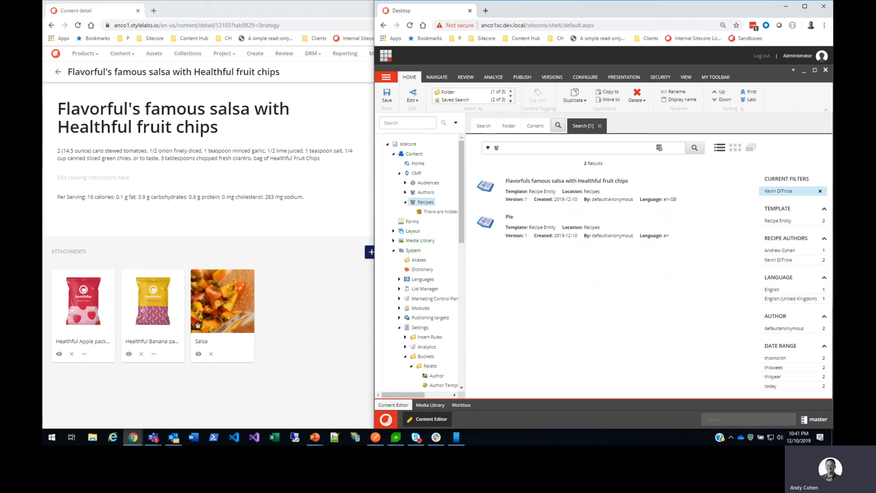
Switch to the ongoing Microsoft Teams call and stop sharing the screen
left_click(158, 437)
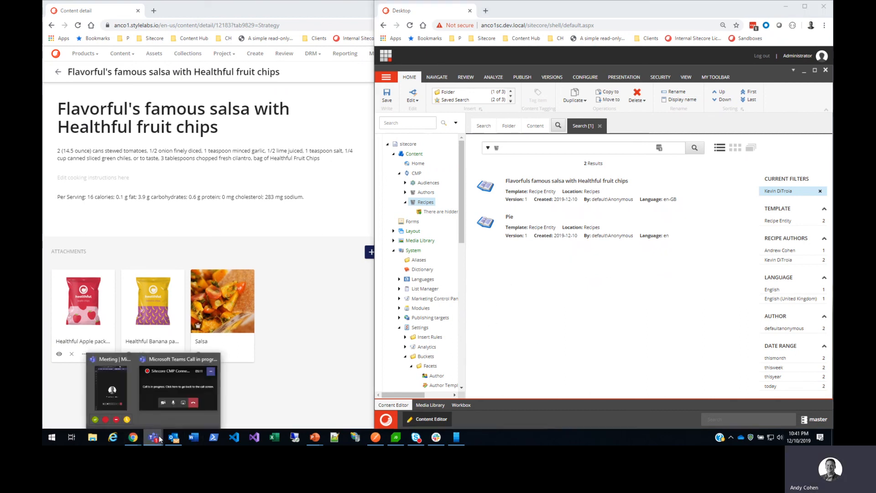
left_click(164, 374)
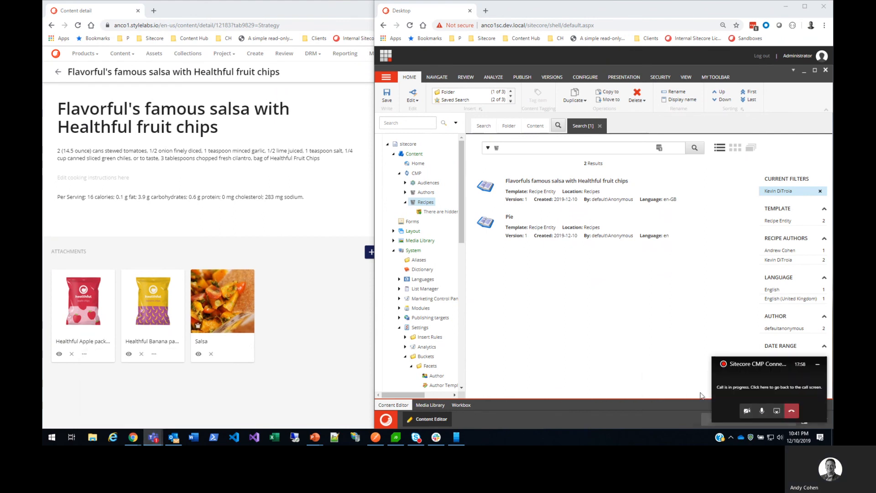
left_click(778, 411)
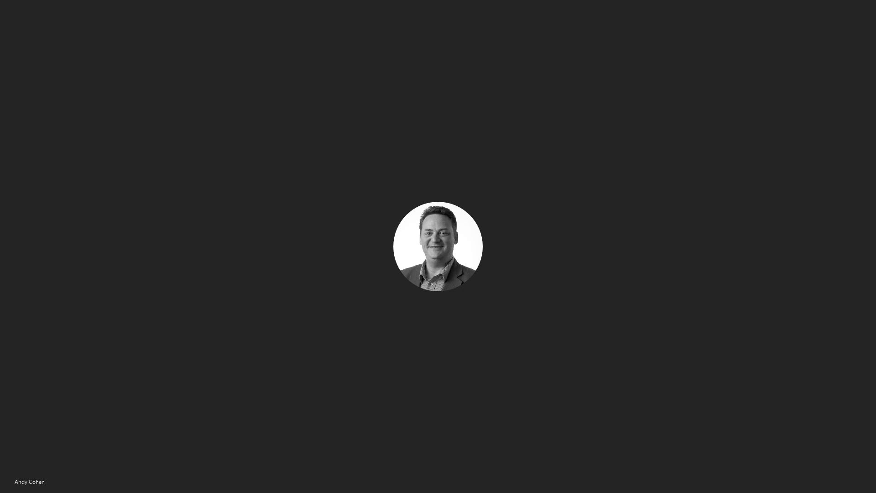